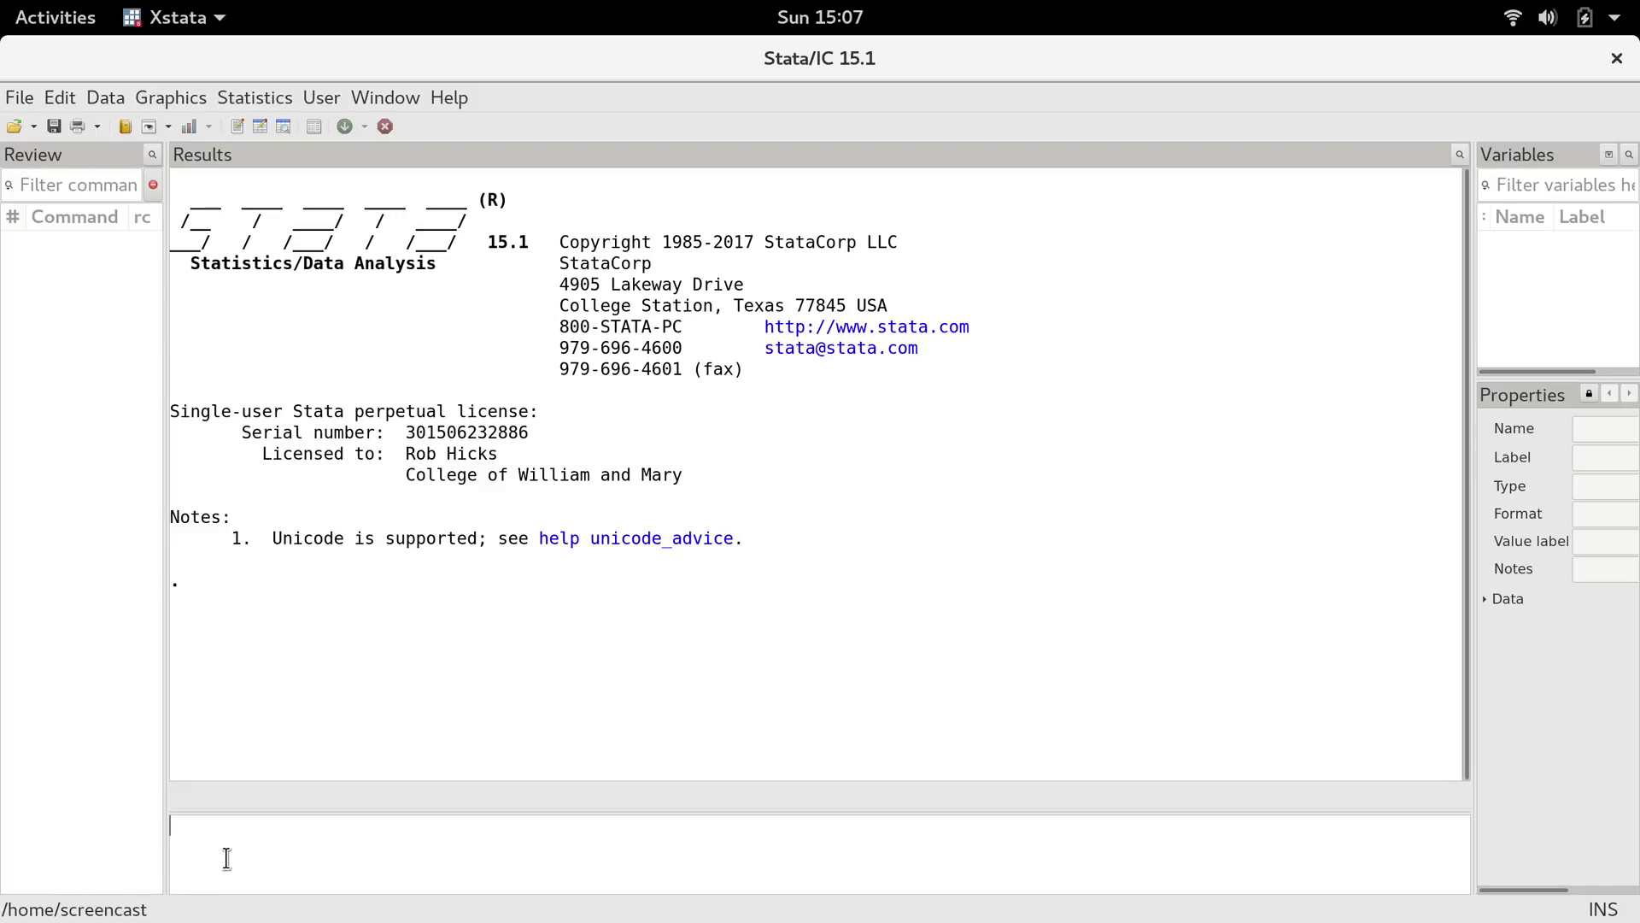
- Open a new blank Do-file Editor from the Window menu
click(384, 95)
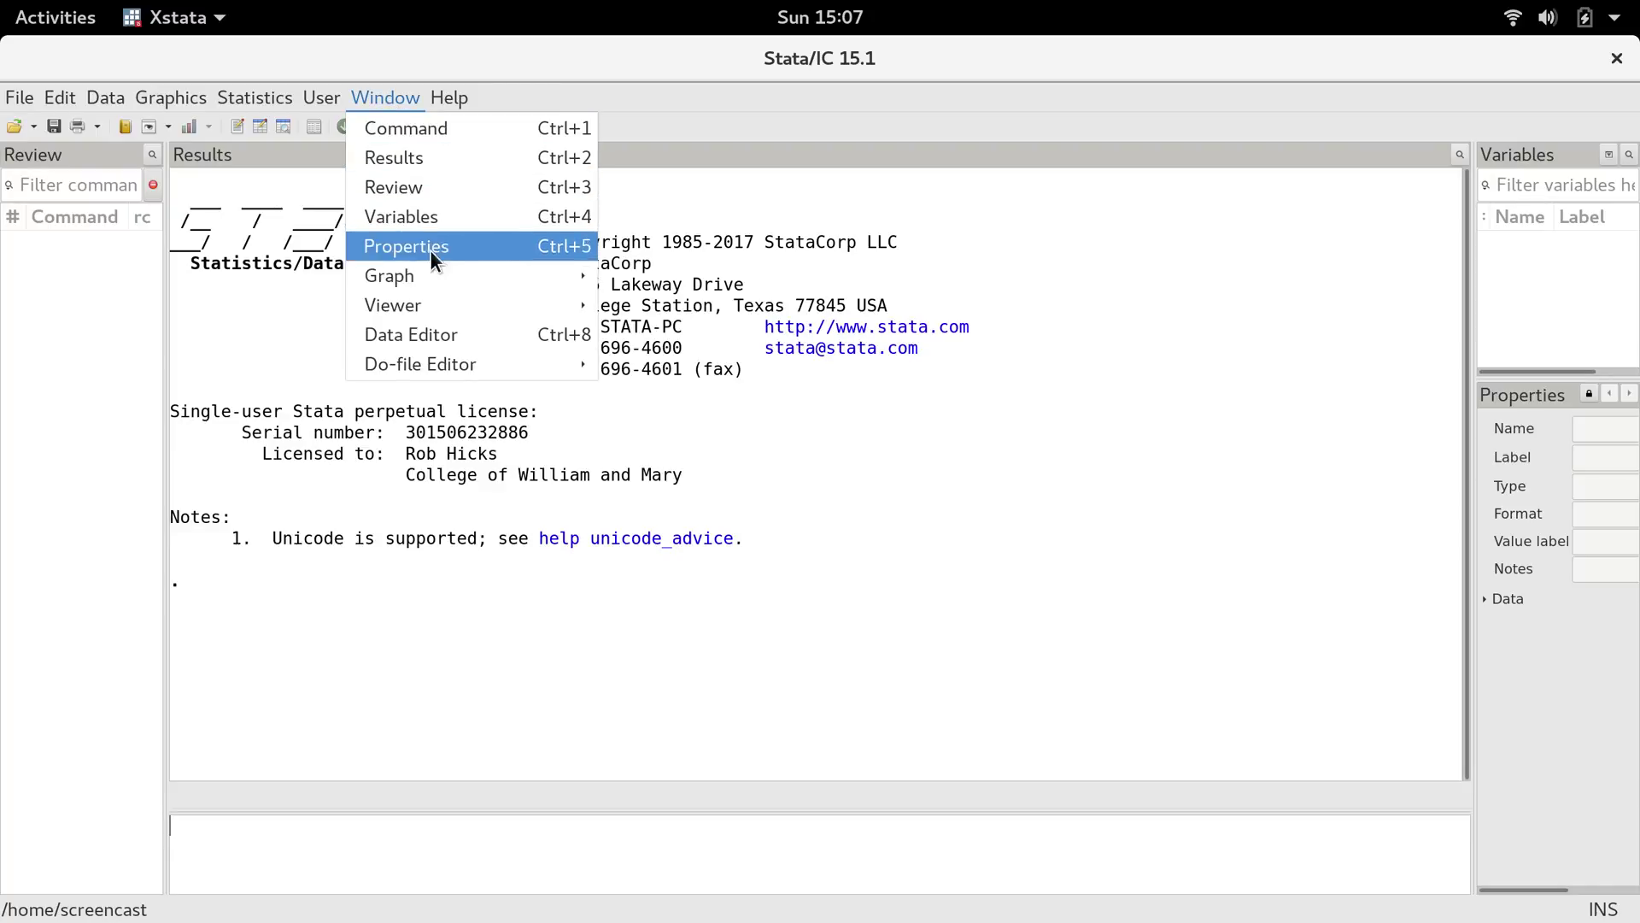
mouse_move(476, 363)
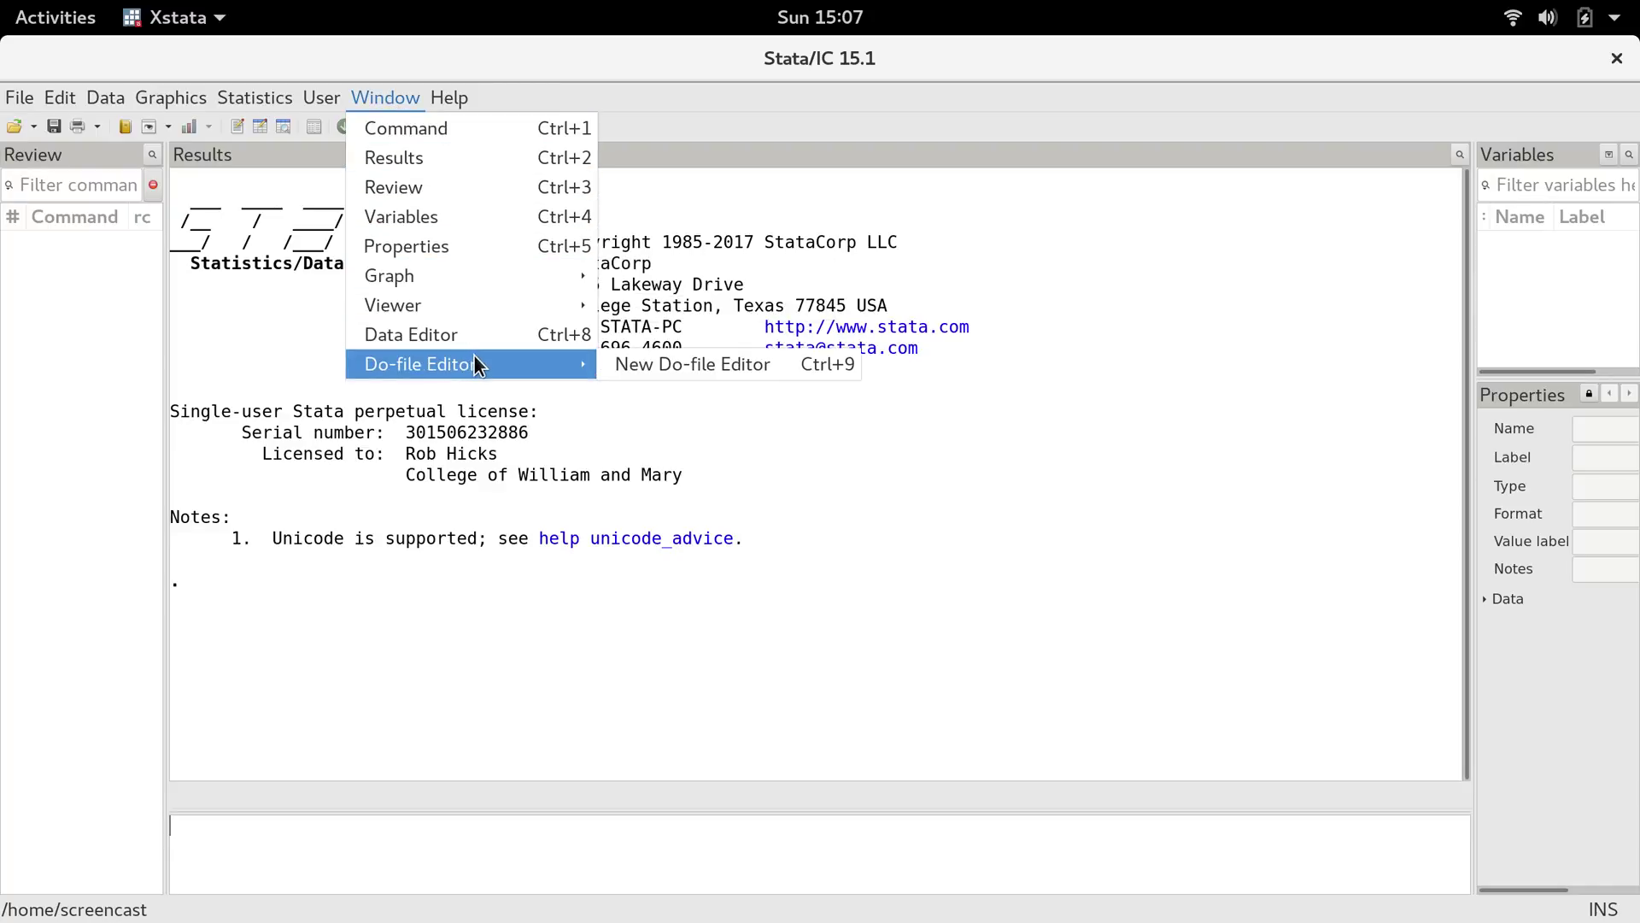
click(647, 362)
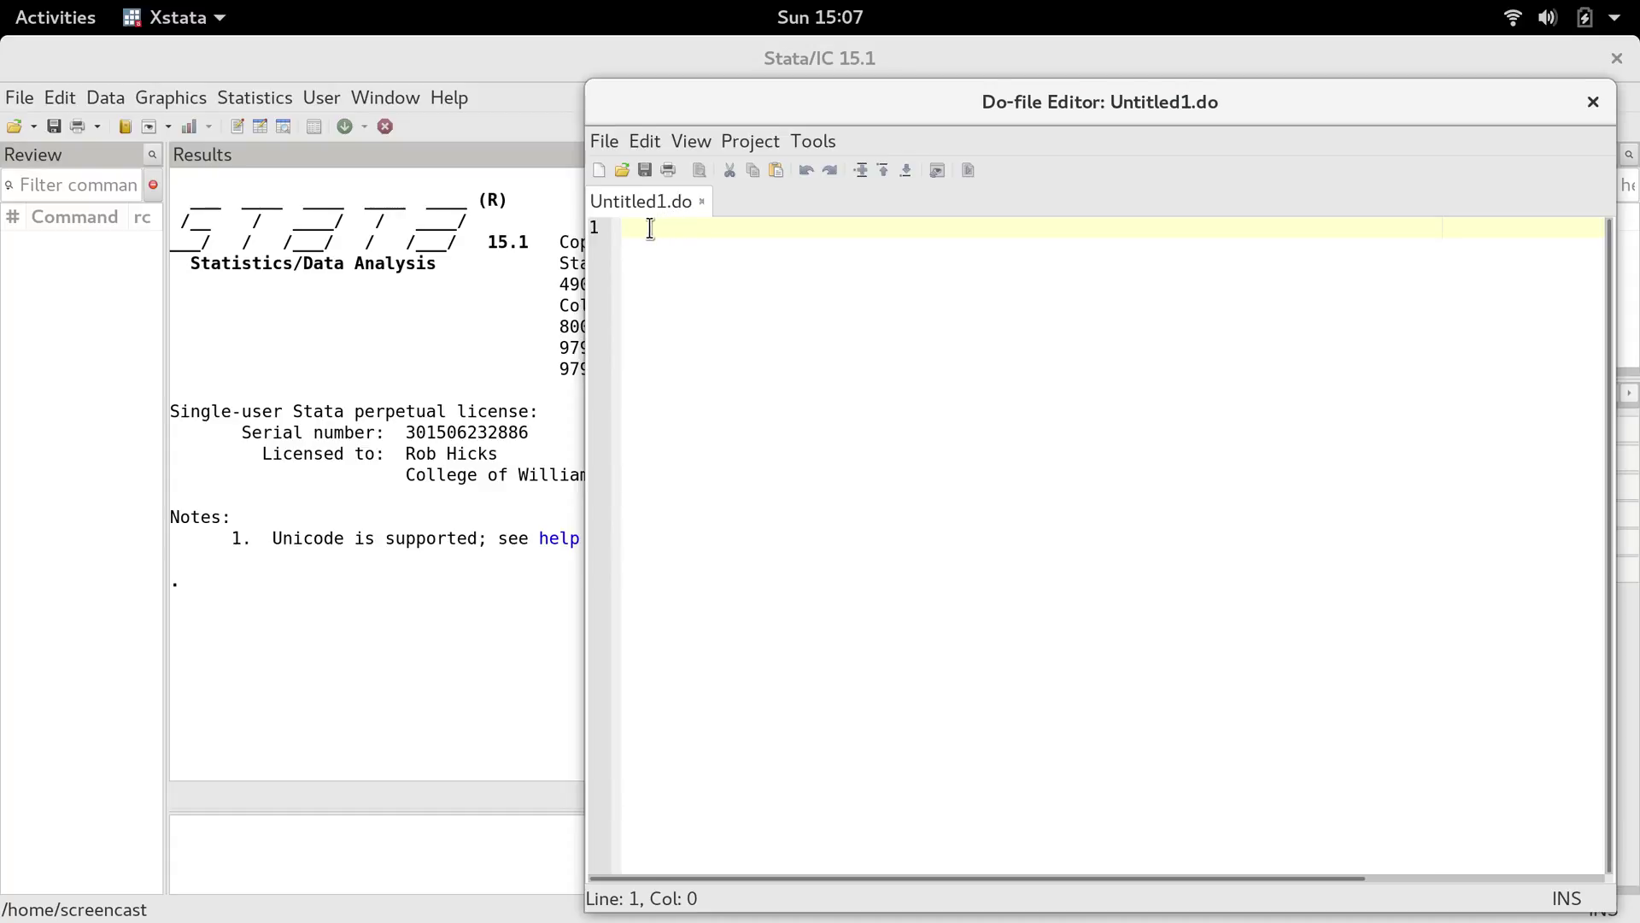
- Type the header lines '% Title Goes Here', '% August 2018' and a % author line
text(% )
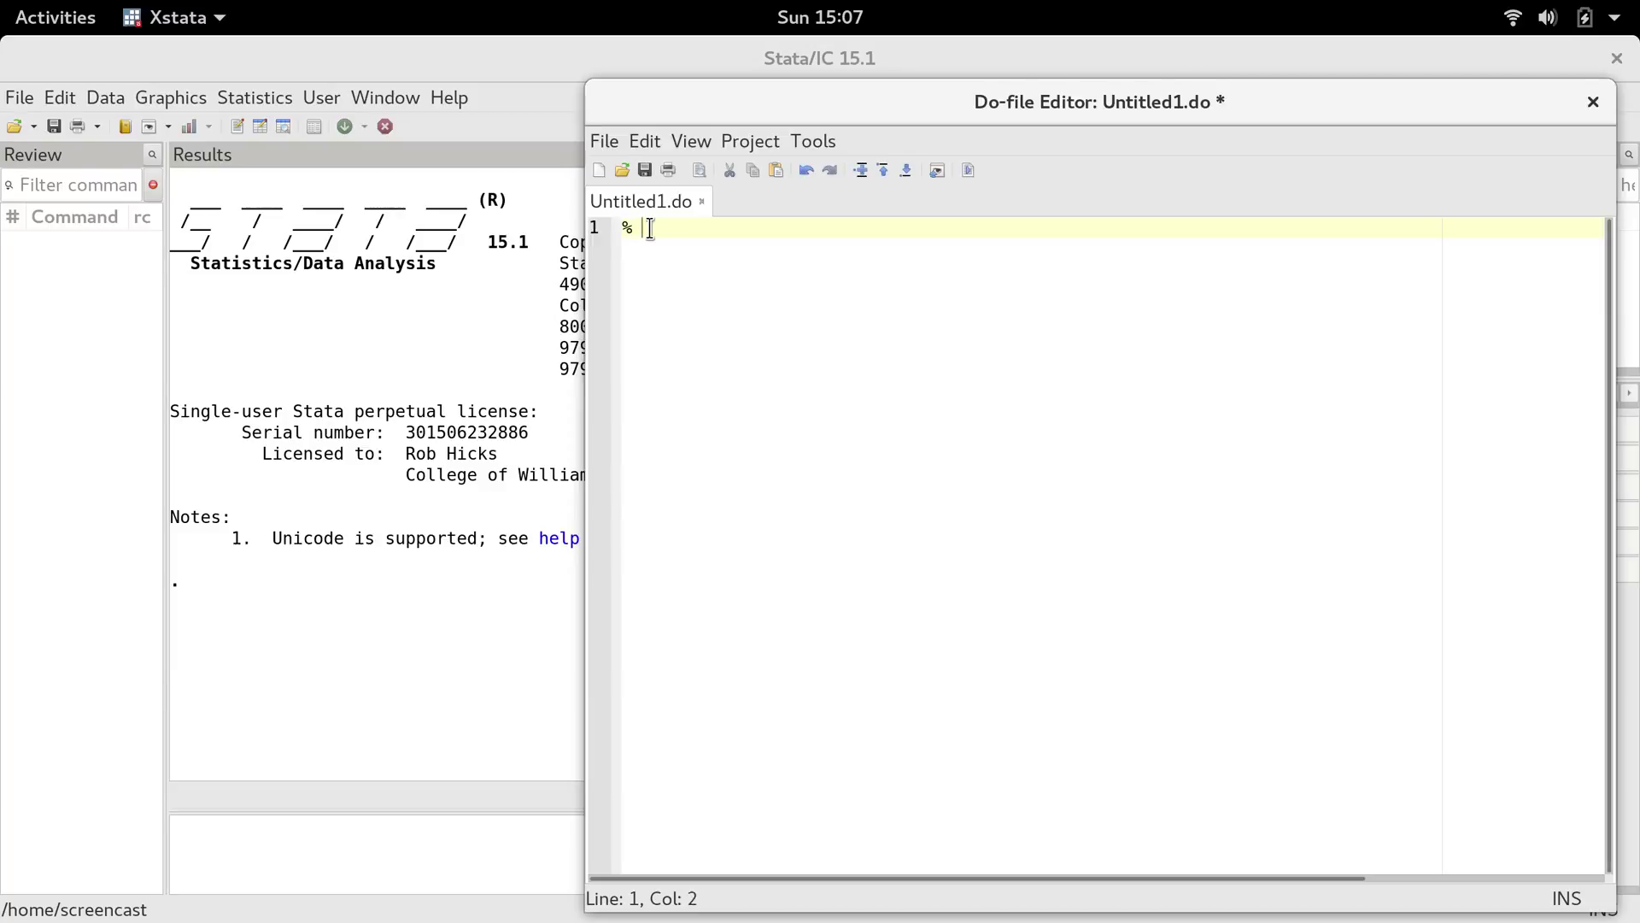
text(Title Goes E)
key(BackSpace)
text(Here)
key(Return)
text(% August 2018)
key(Return)
text(% Rob Hicks)
- Add the narrative line 'Narrative starts here.' below the header
key(Return)
key(Return)
text(Narrative Starts Here)
key(BackSpace)
key(BackSpace)
key(BackSpace)
key(BackSpace)
key(BackSpace)
key(BackSpace)
key(BackSpace)
key(BackSpace)
key(BackSpace)
key(BackSpace)
key(BackSpace)
text(starts here.)
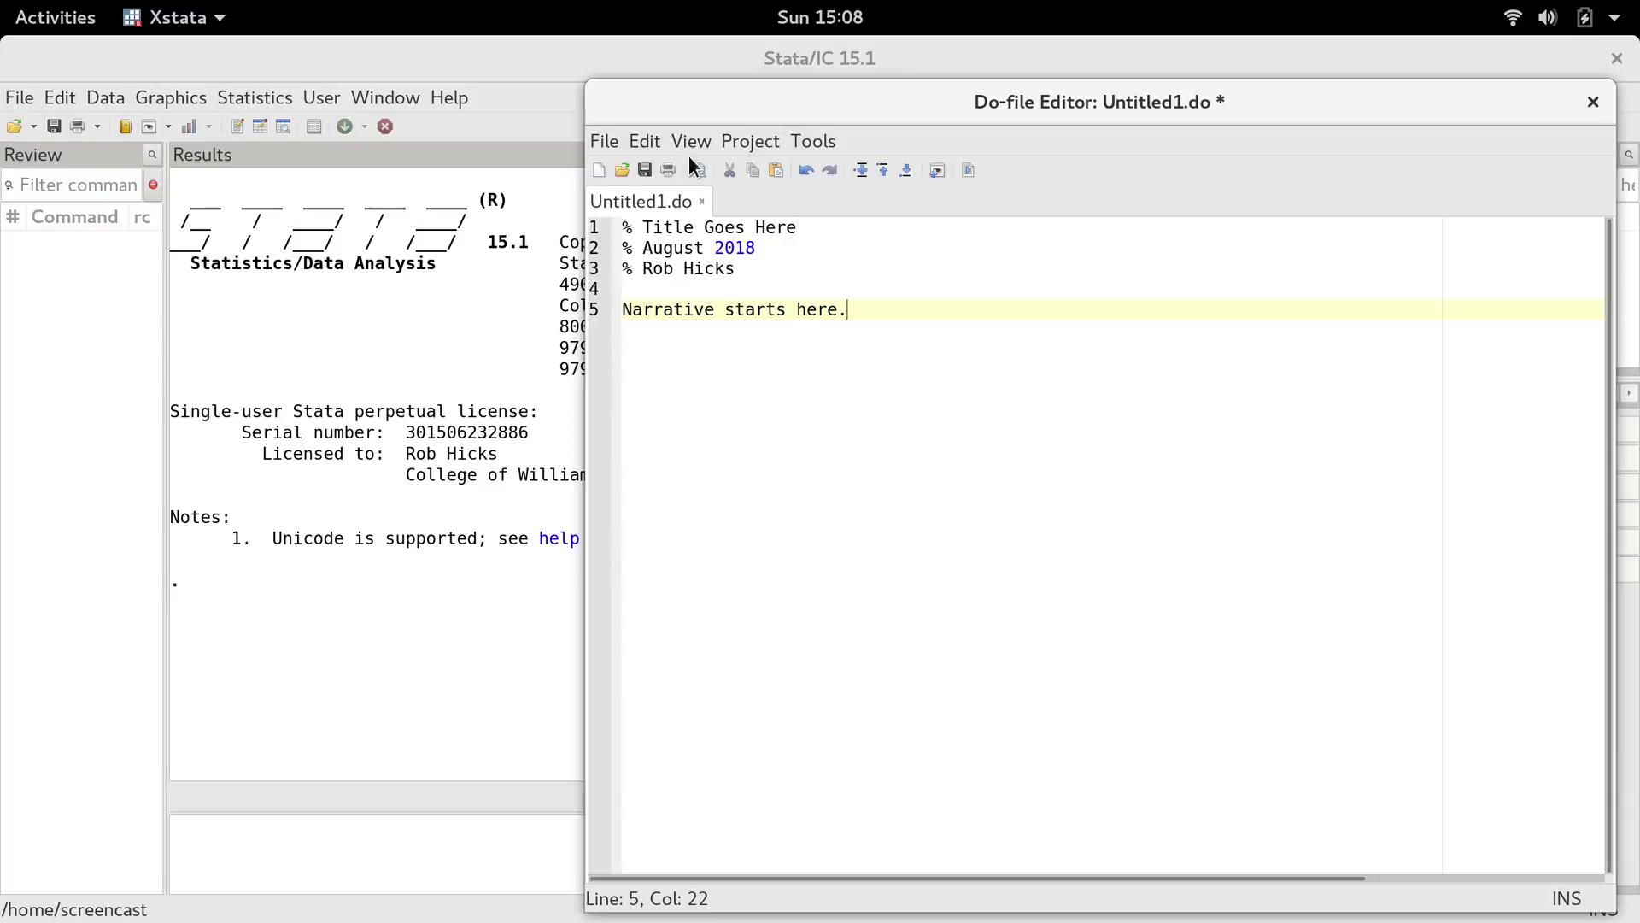
- Set up Save As to the Downloads folder with the file name test.stmd
click(606, 142)
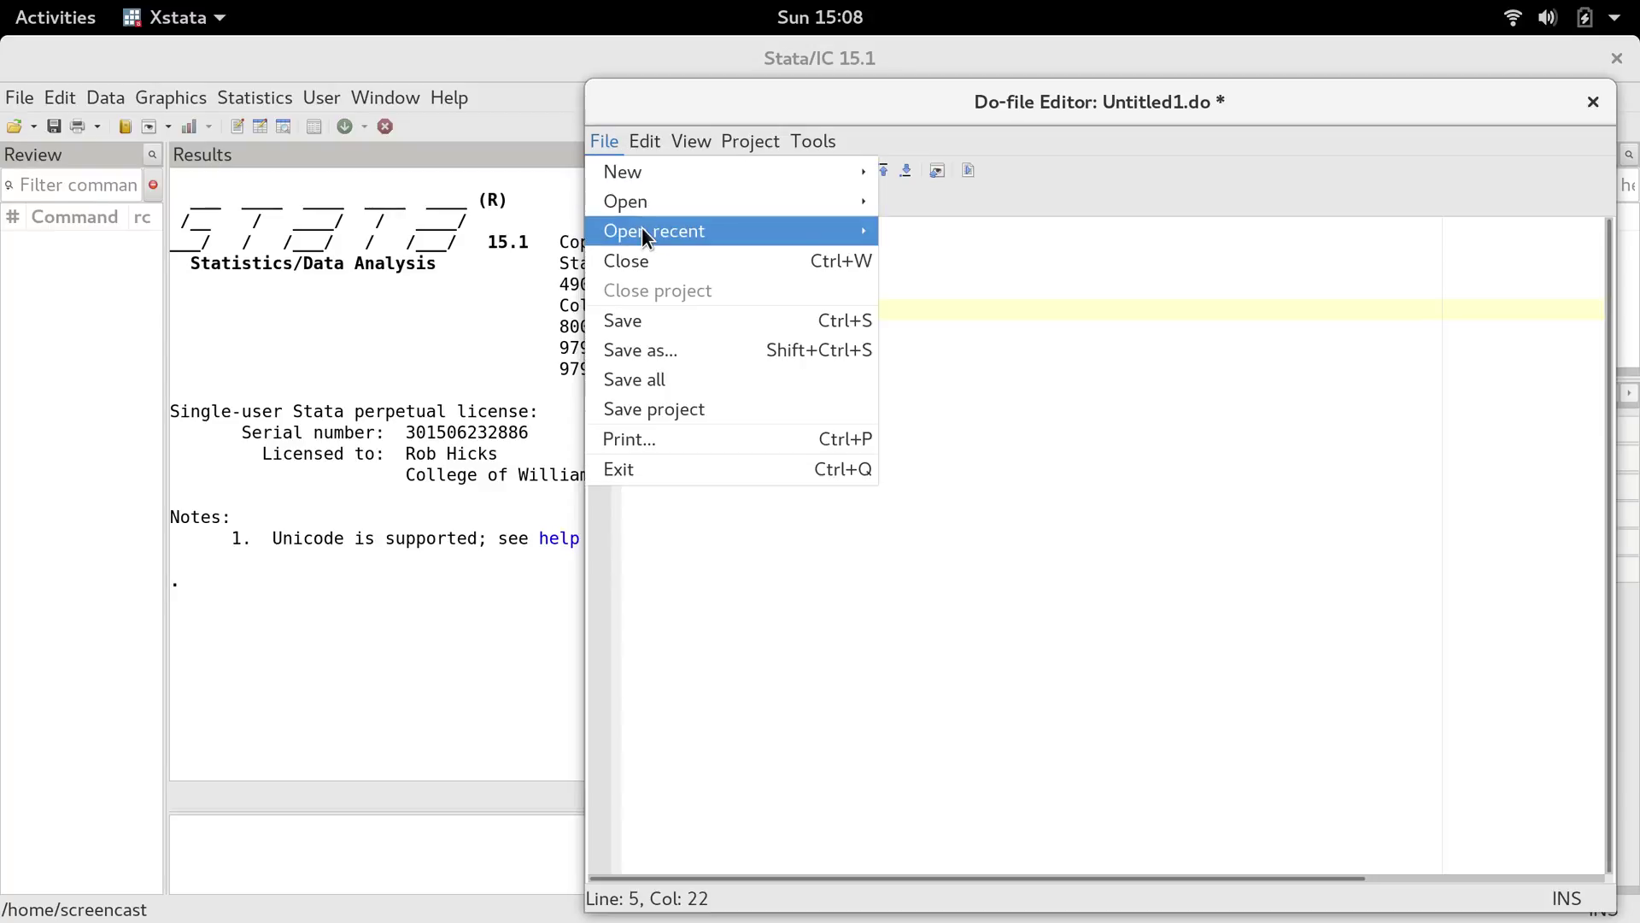
click(653, 348)
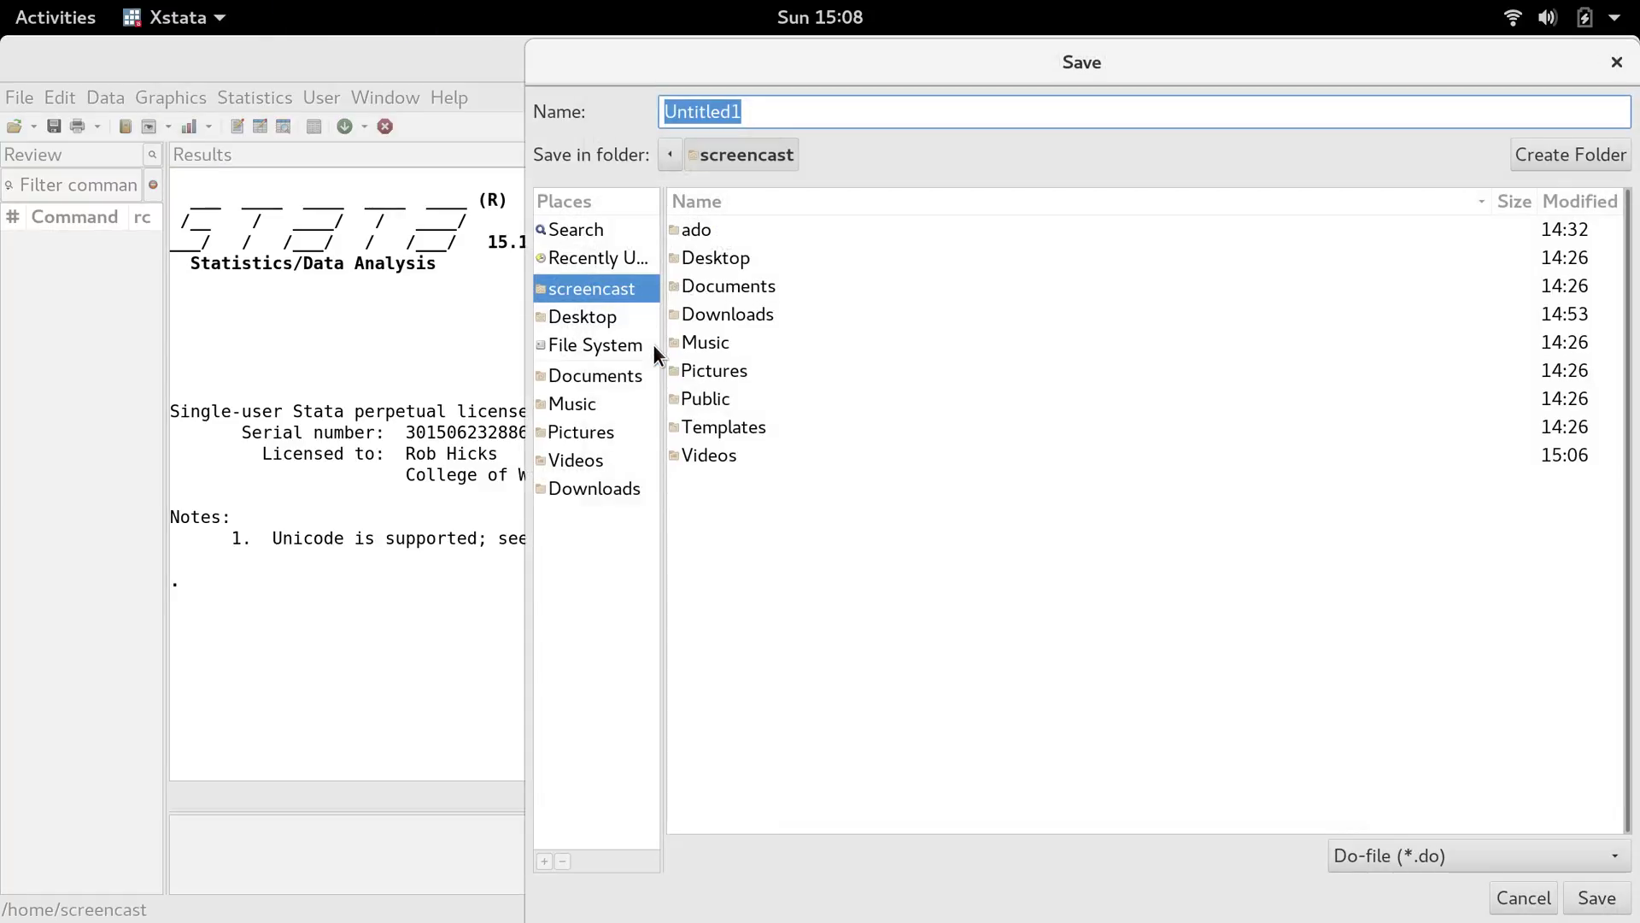
double_click(715, 314)
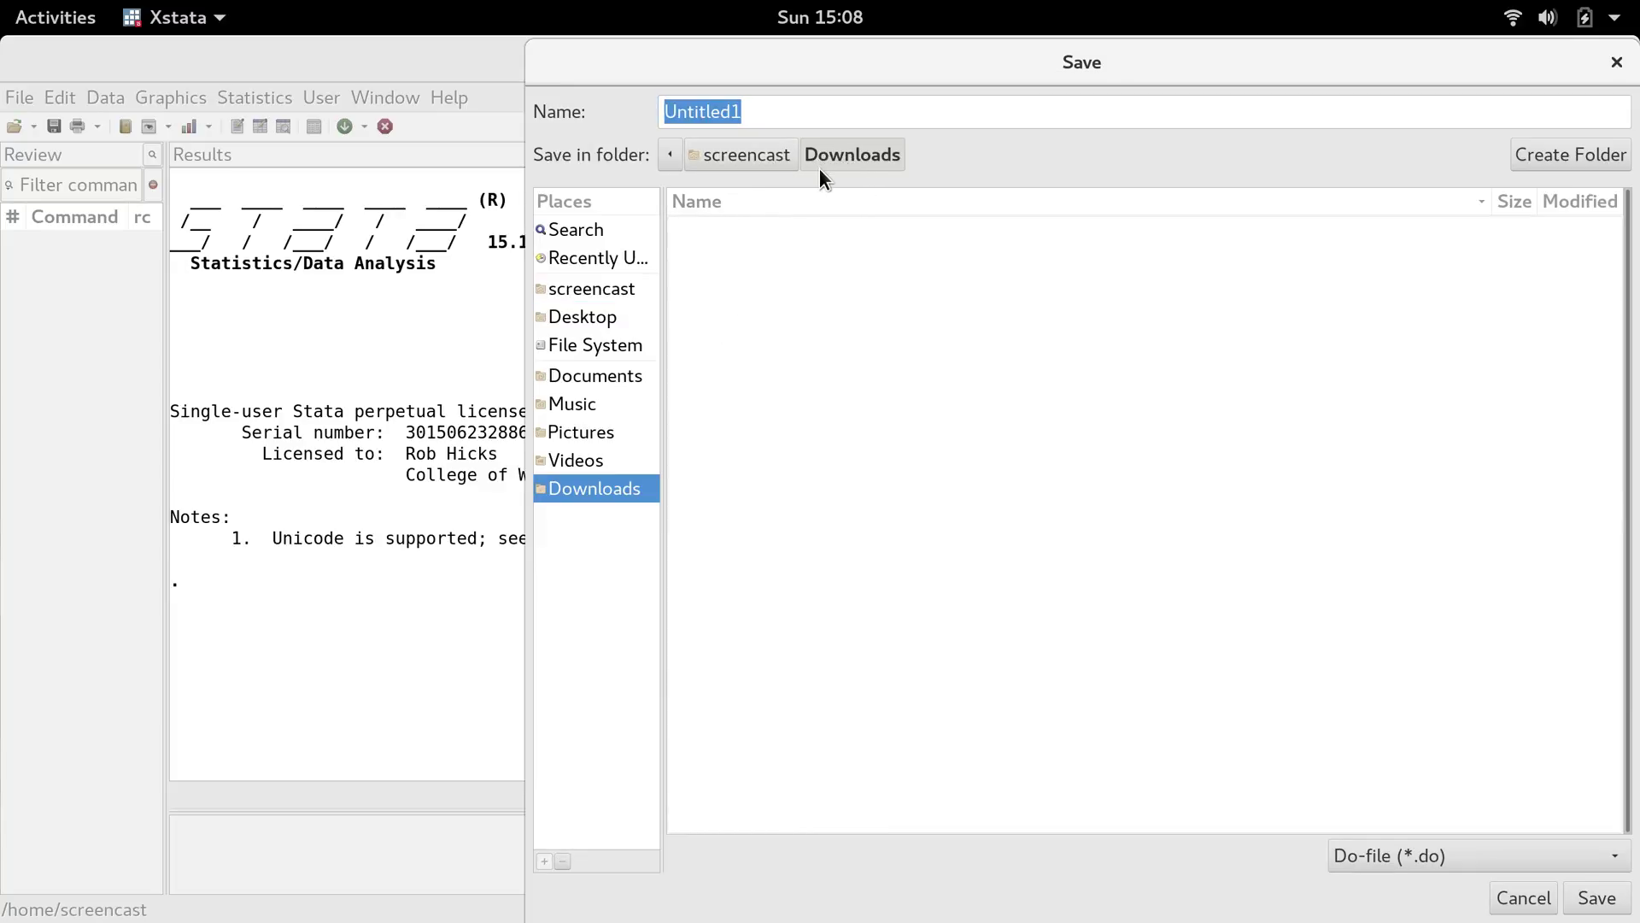
click(762, 113)
key(BackSpace)
key(BackSpace)
key(BackSpace)
key(BackSpace)
key(BackSpace)
key(BackSpace)
key(BackSpace)
key(BackSpace)
key(BackSpace)
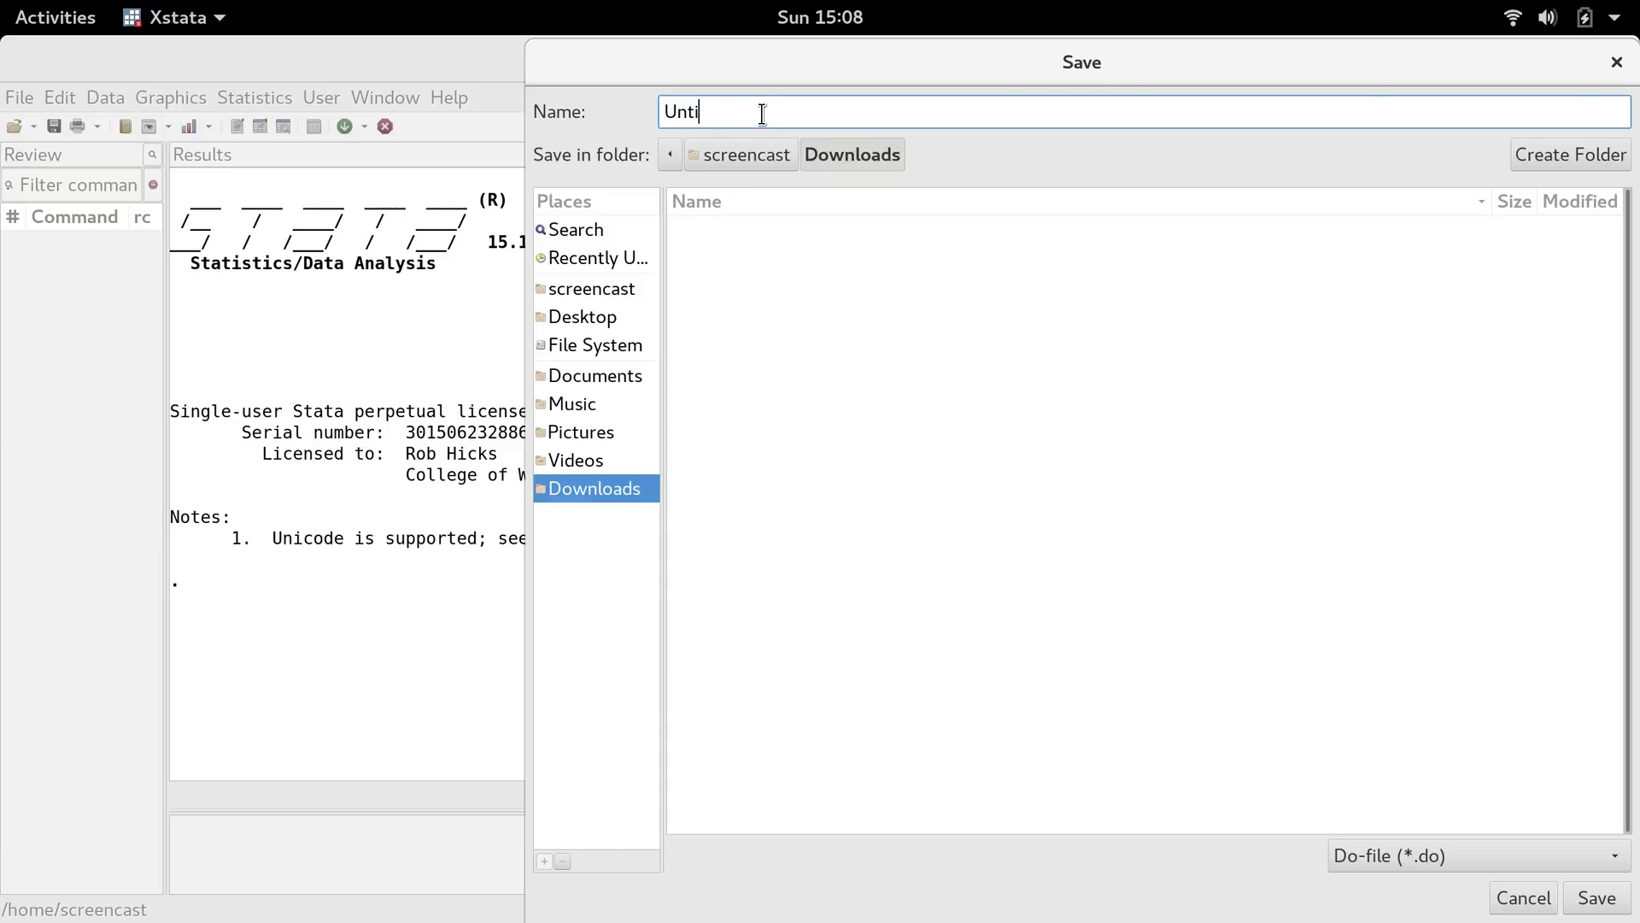
text(test.stmd)
- Save test.stmd and run it as a do-file, which fails with error r(199)
click(1595, 897)
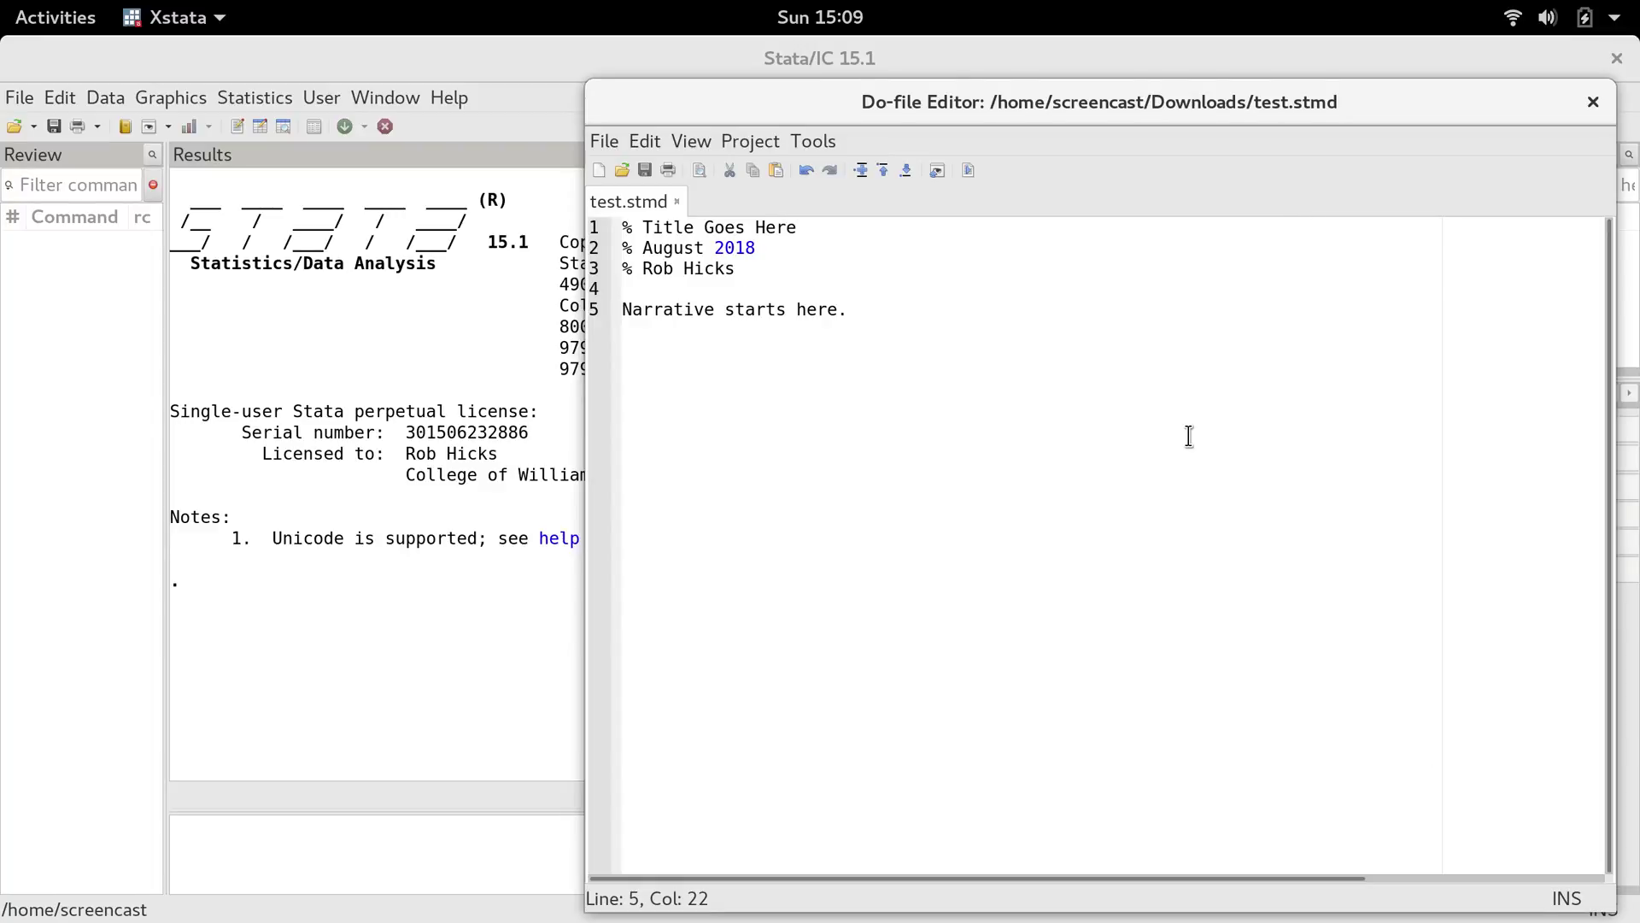
click(969, 169)
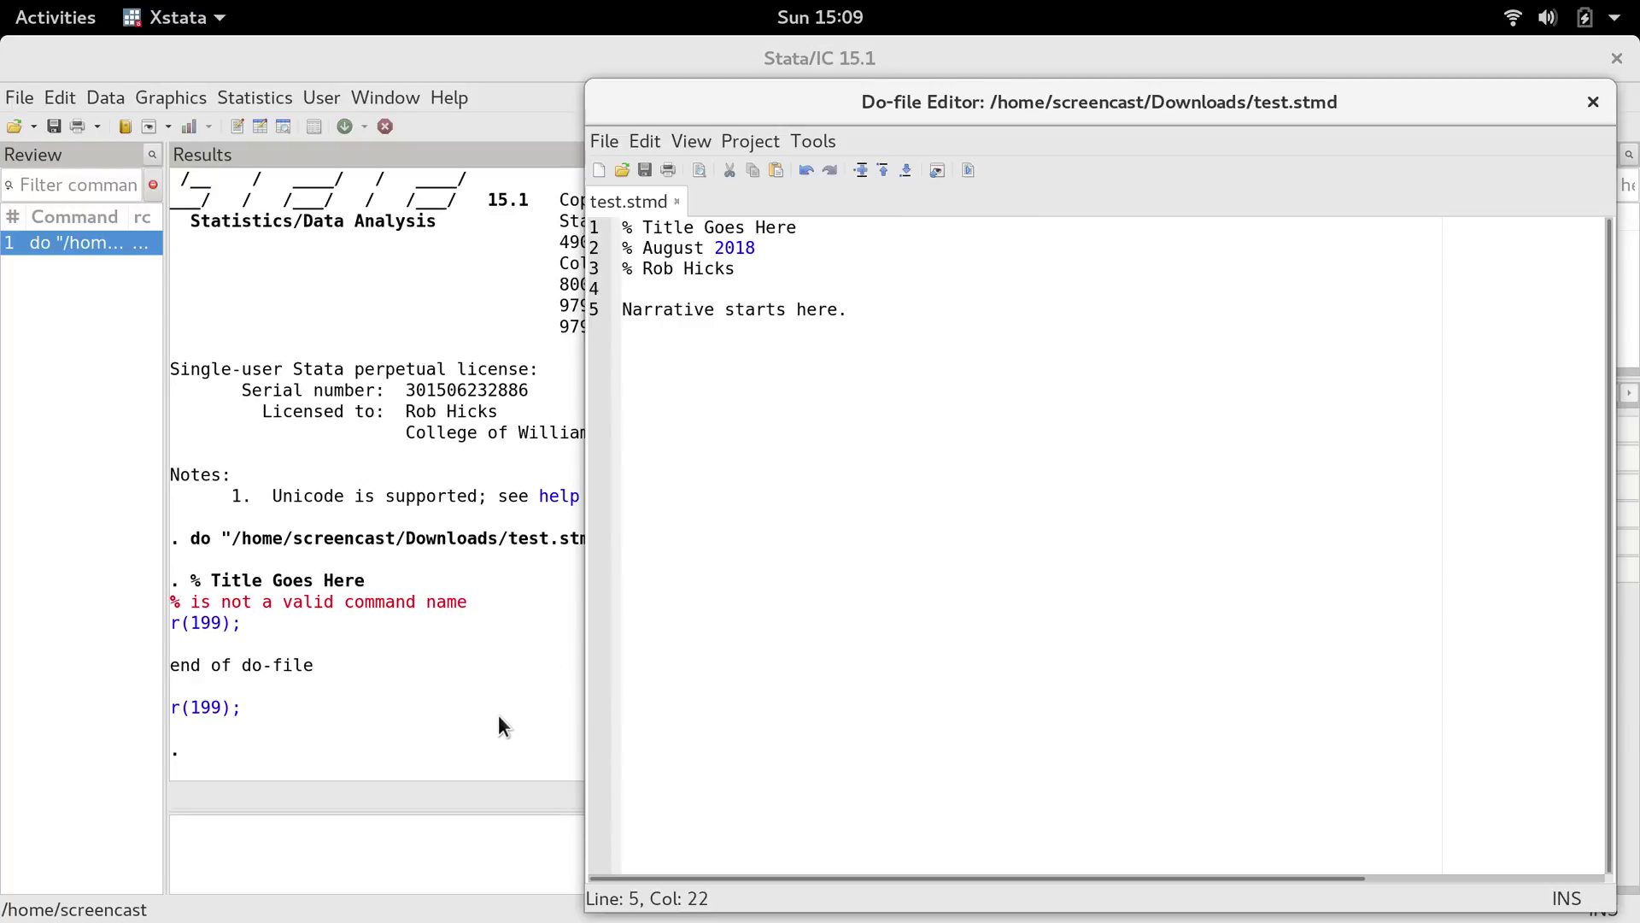
- Run 'markstat using test, docx' from the Stata Command box
click(273, 825)
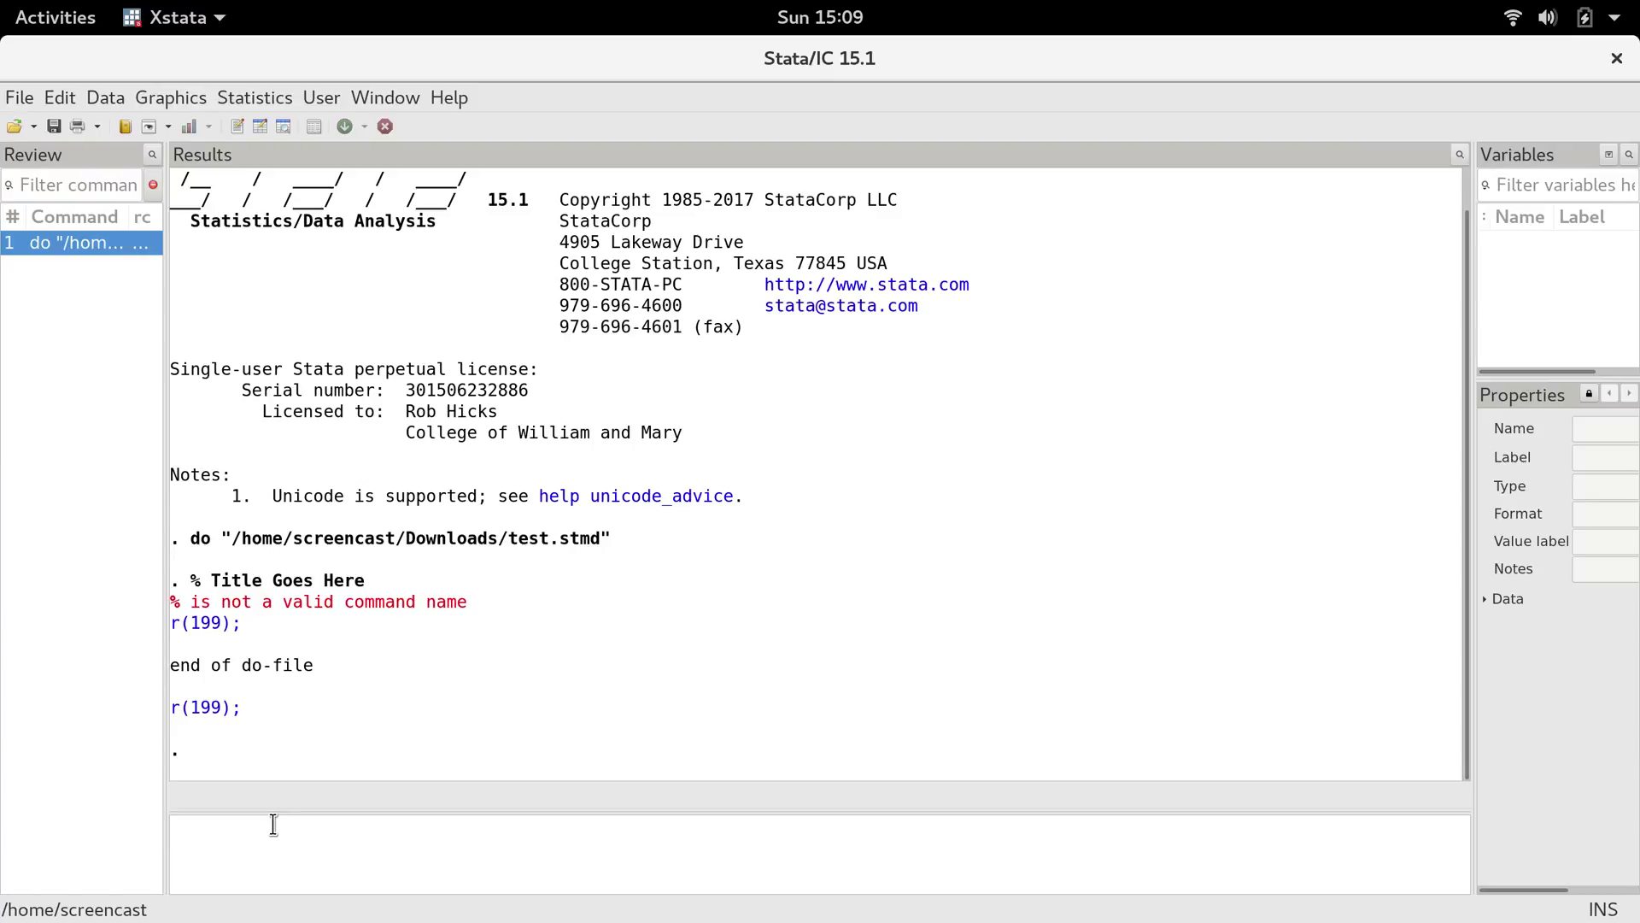
text(markstat using test, docx)
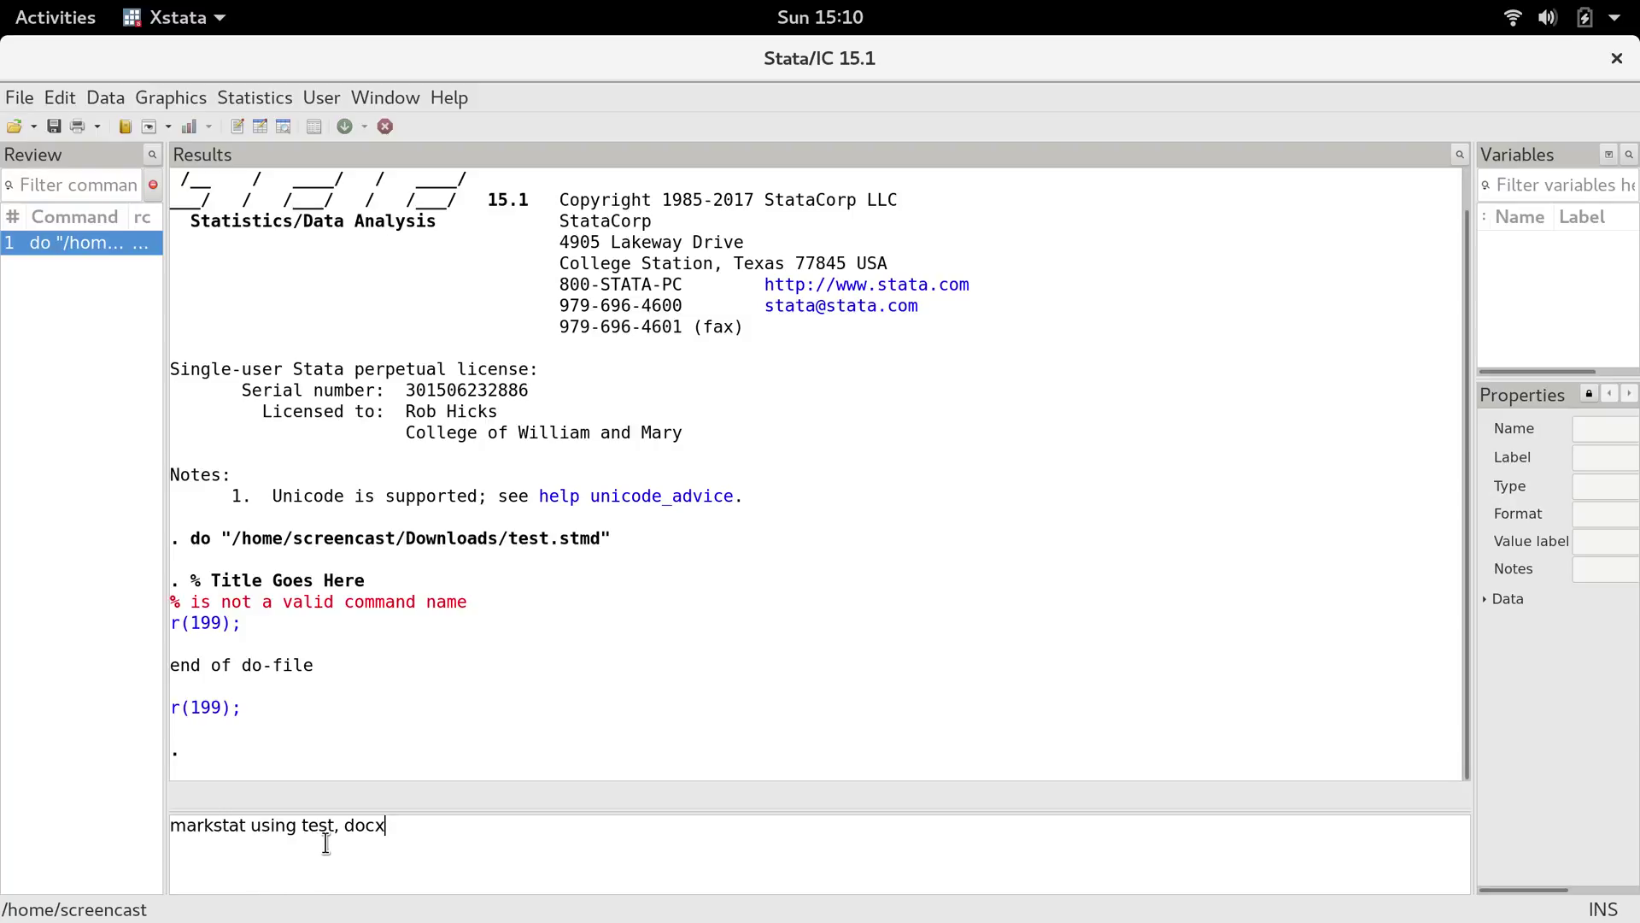
key(super)
click(1116, 566)
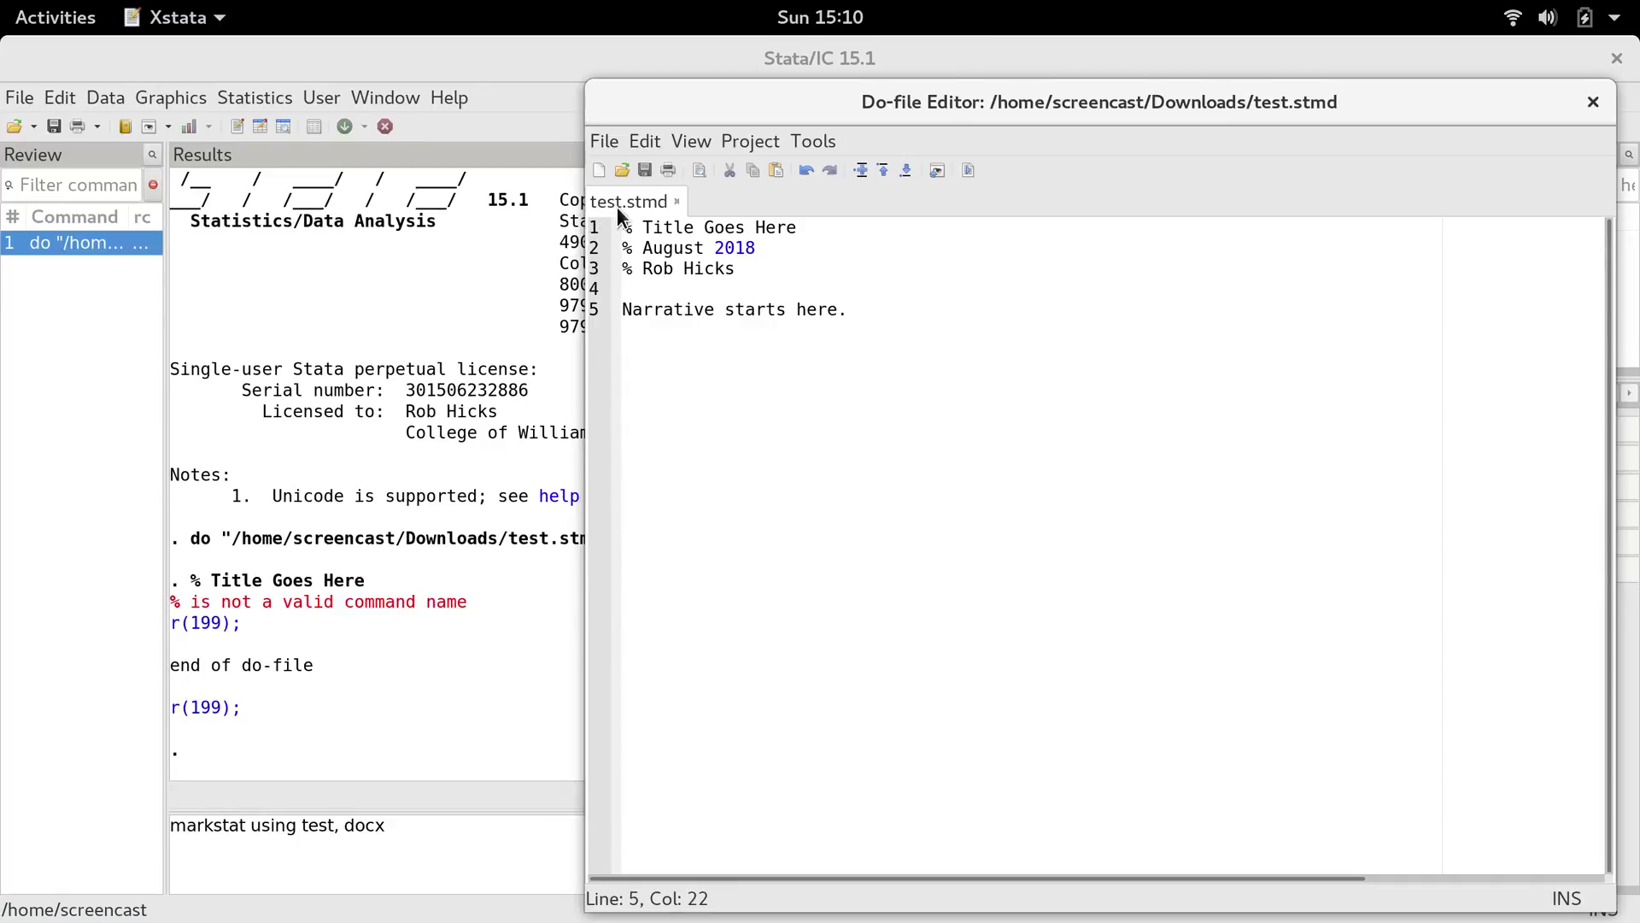
click(472, 762)
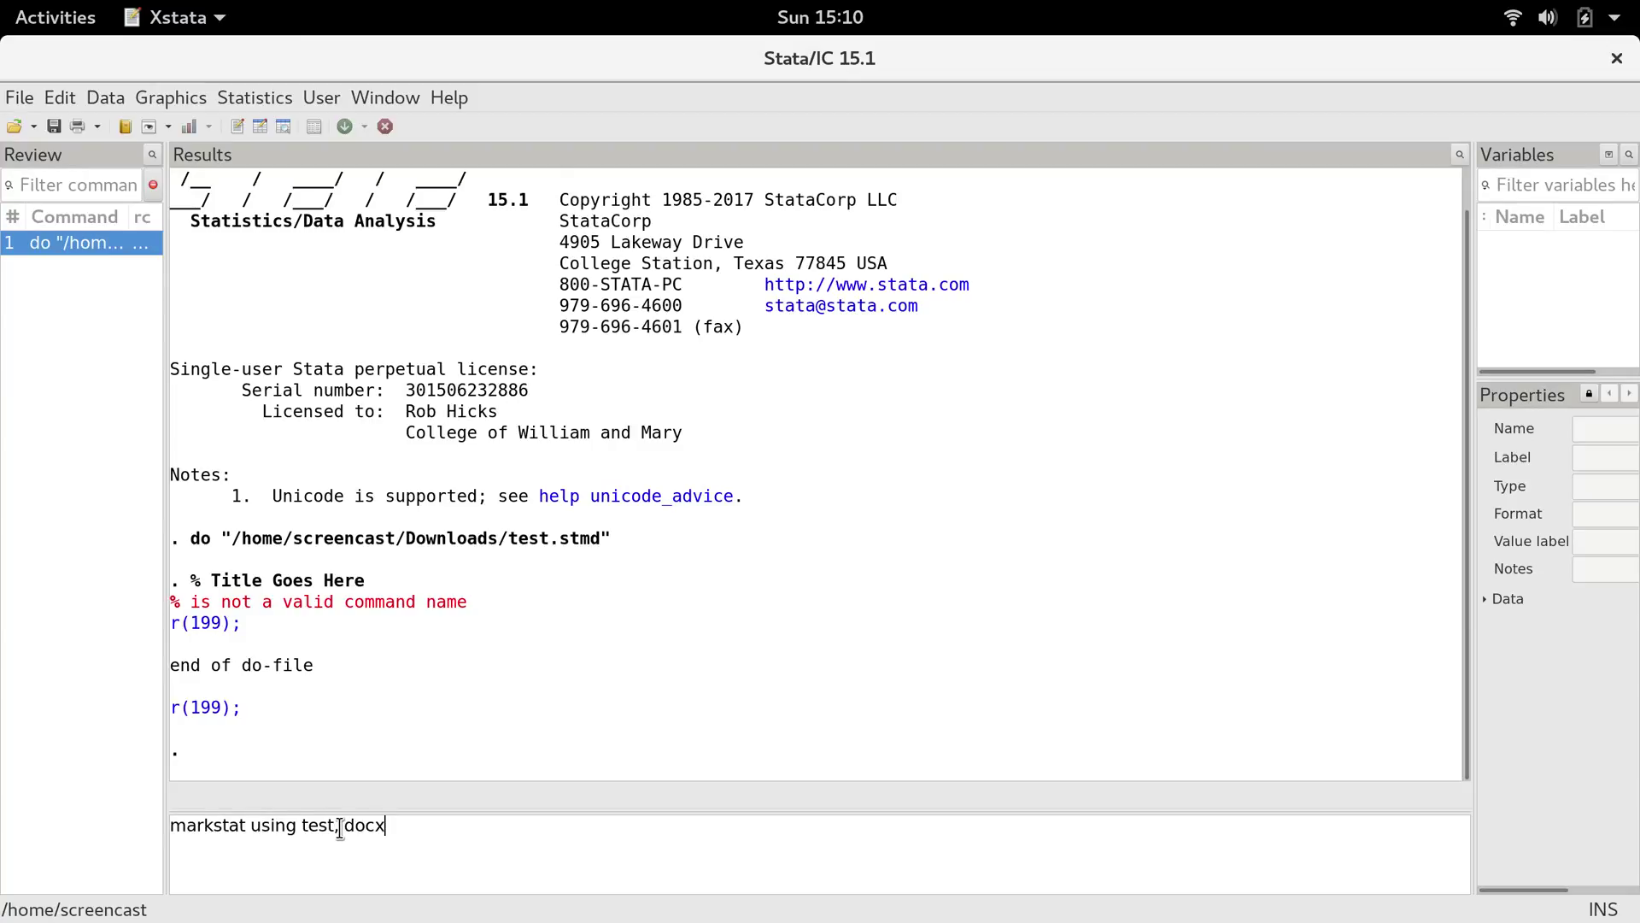
key(Return)
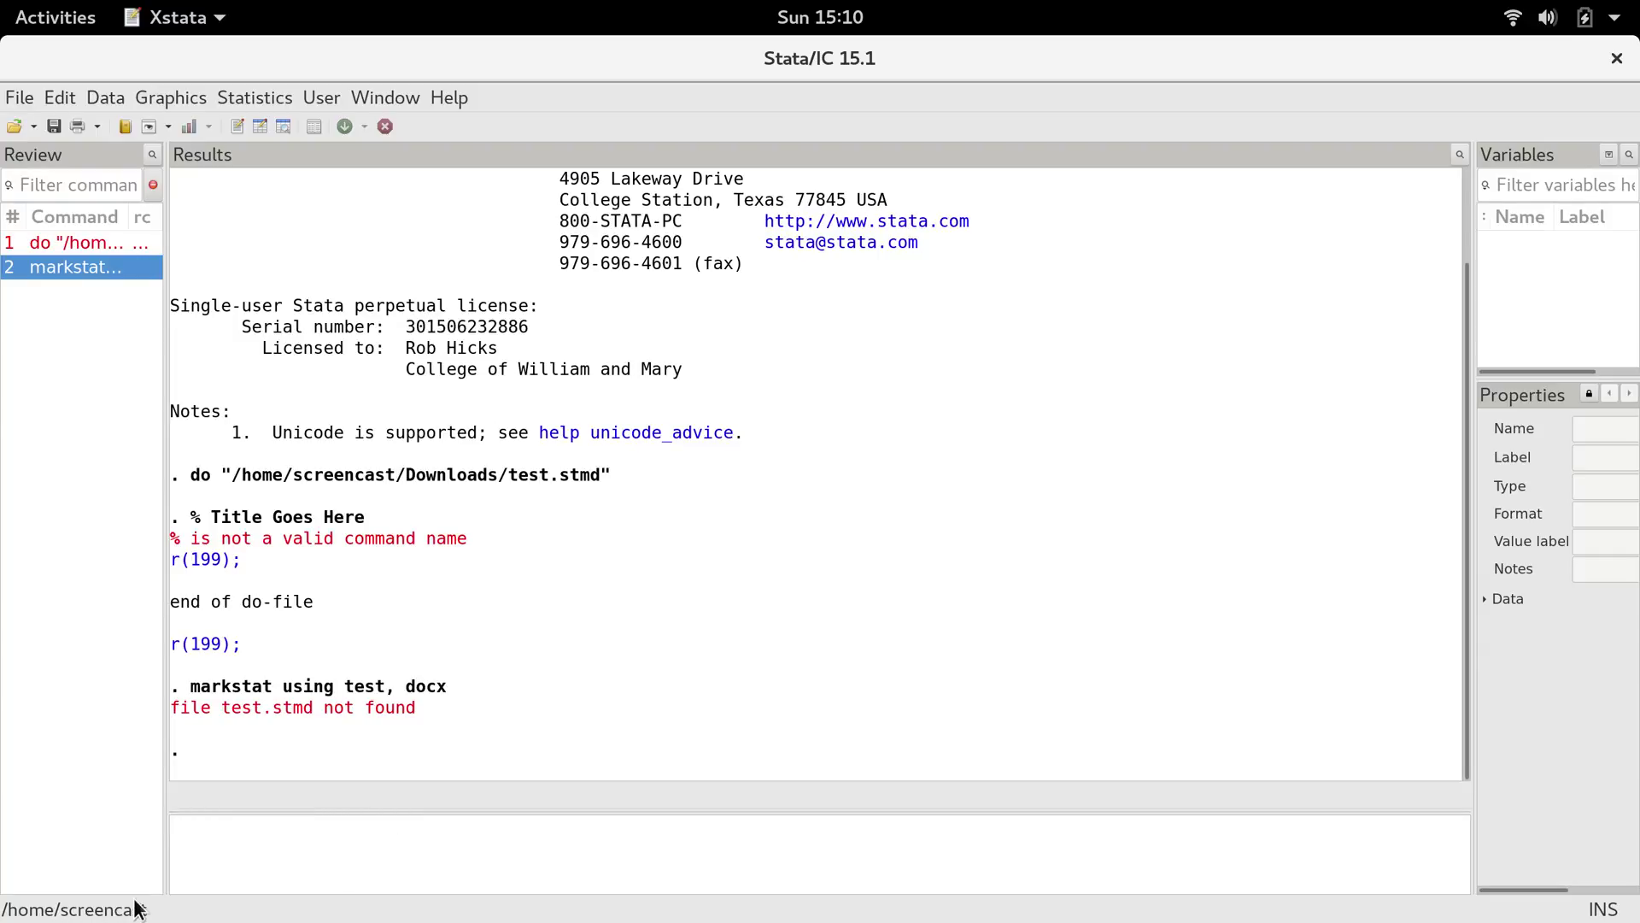
- Change the working directory to /home/screenscast/Downloads and rerun markstat
text(cd /home/screens)
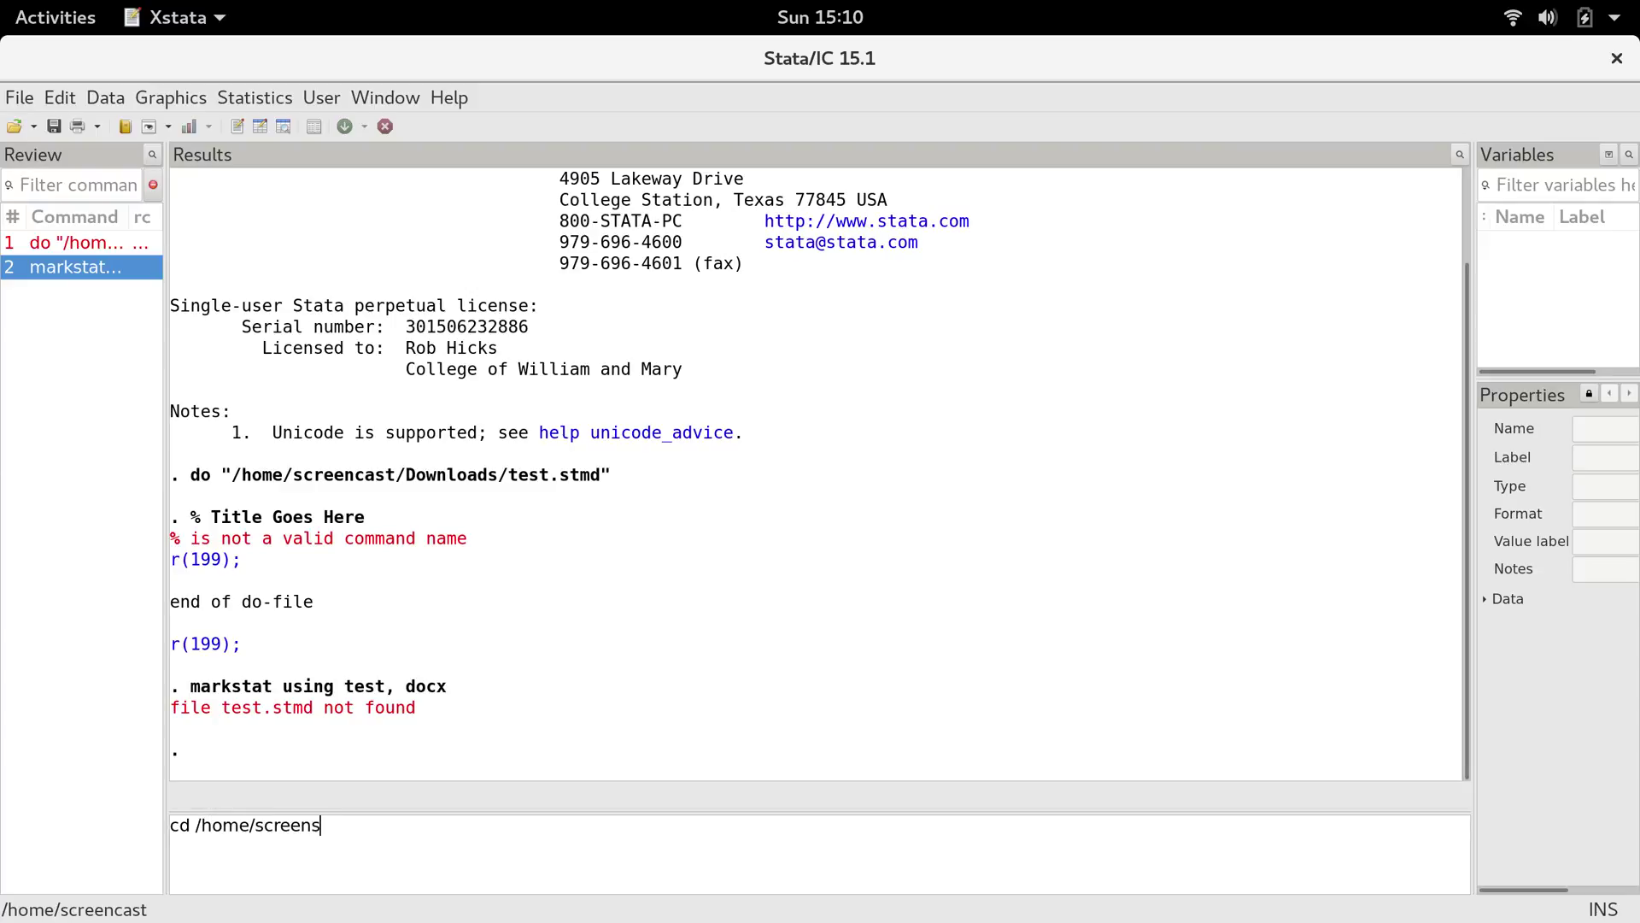
text(cast/Downloads)
key(Return)
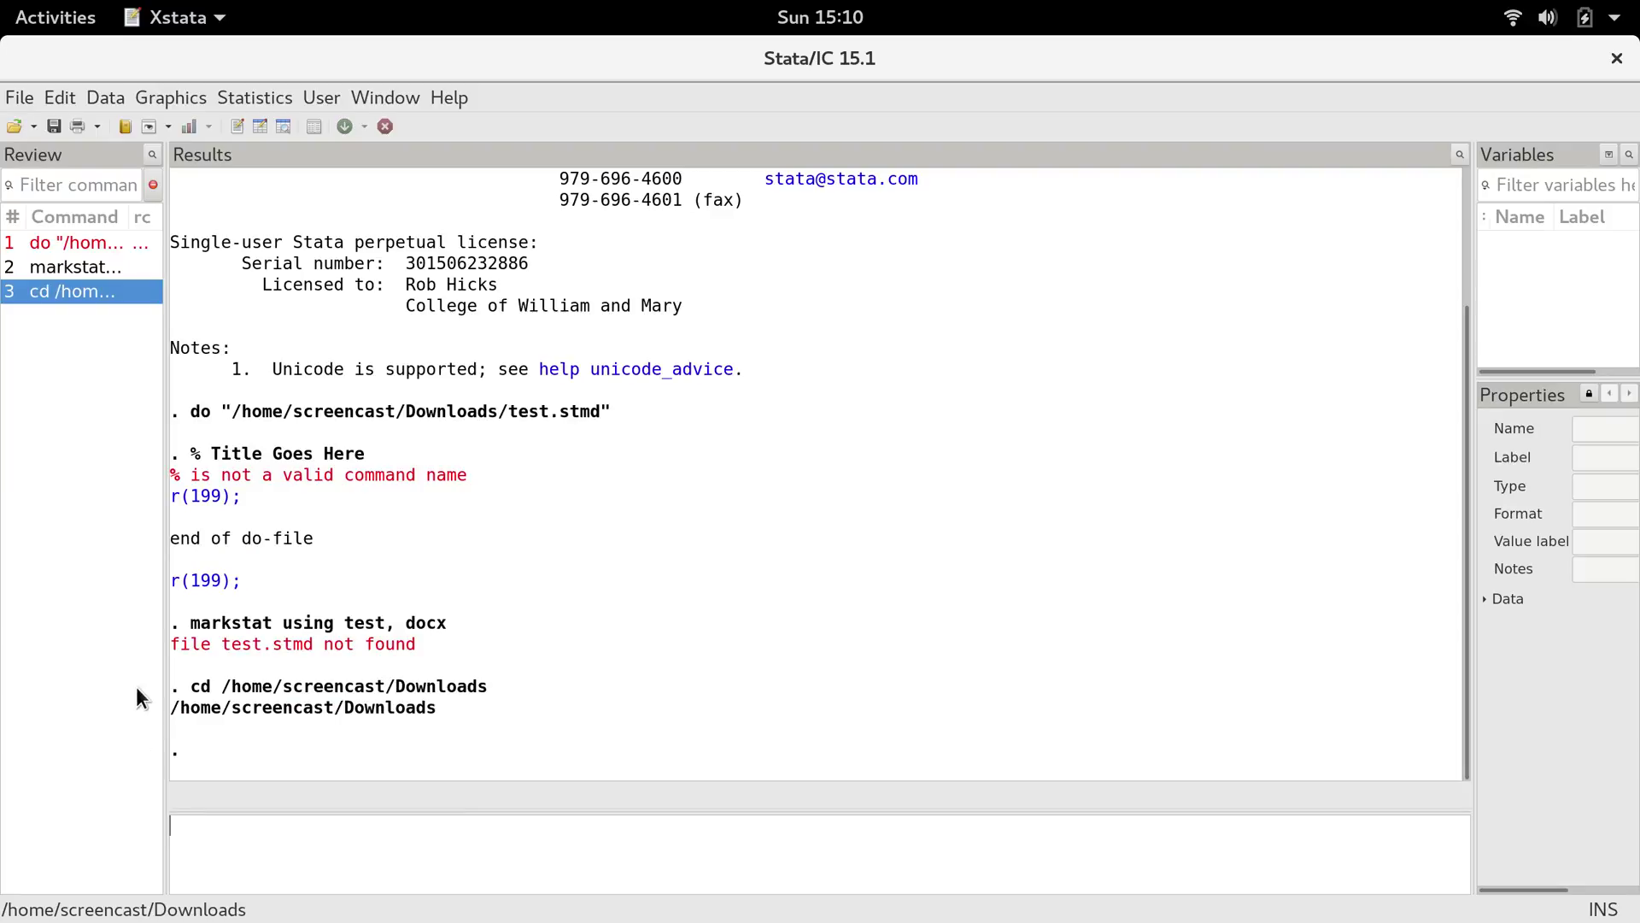
double_click(72, 265)
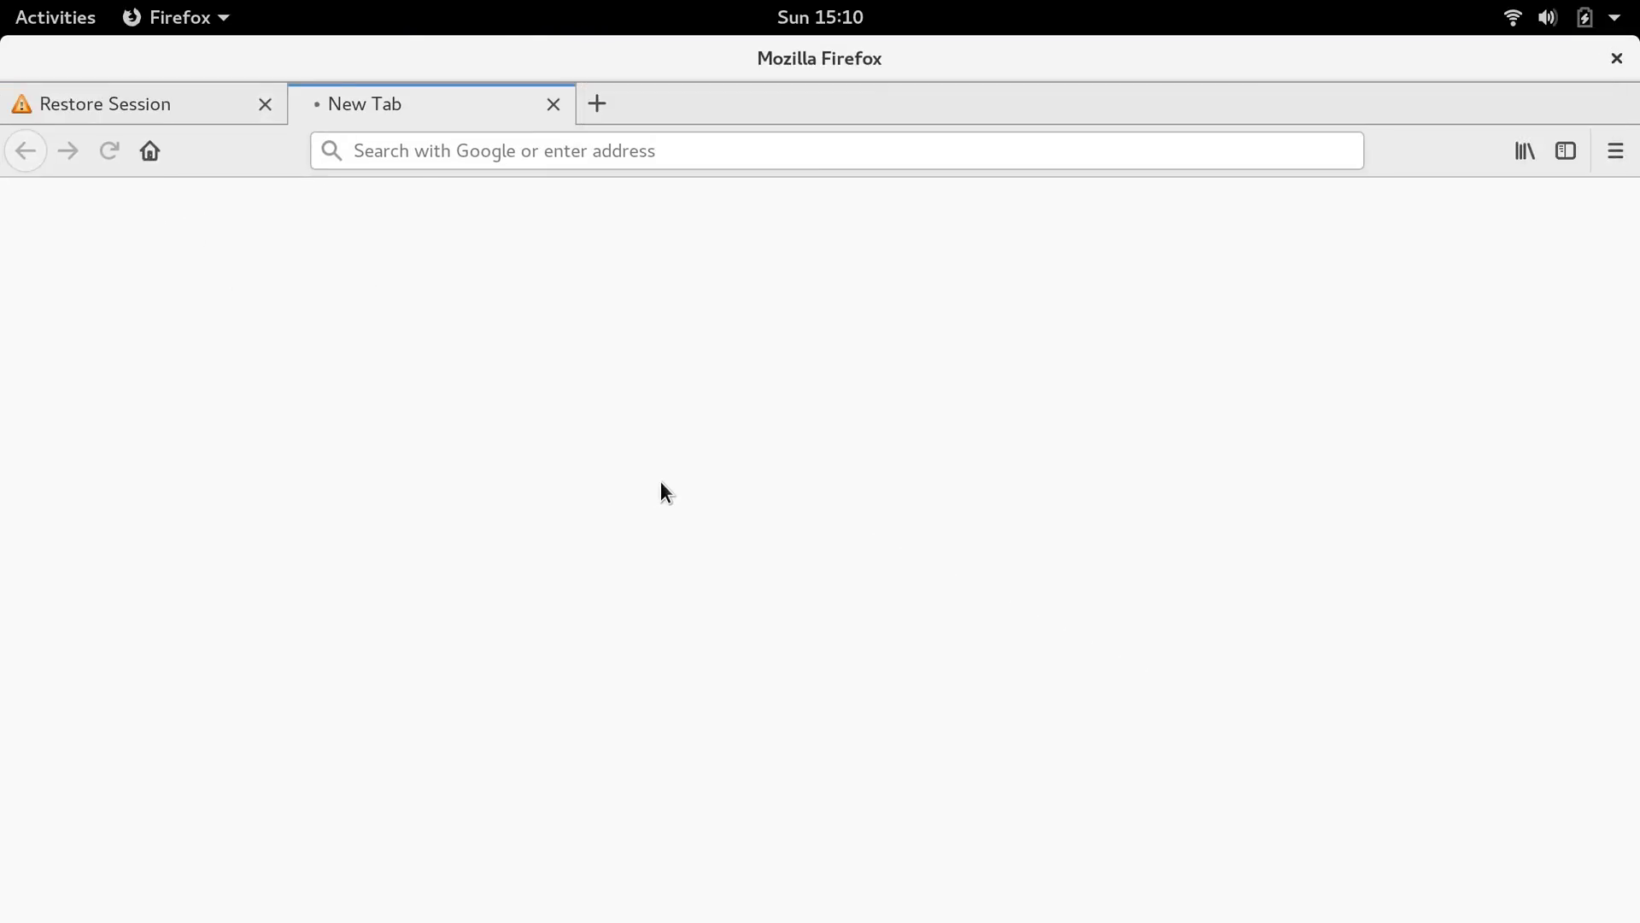
- Strip the quotes around test.docx in Firefox's address and open it in LibreOffice Writer
click(658, 151)
key(Left)
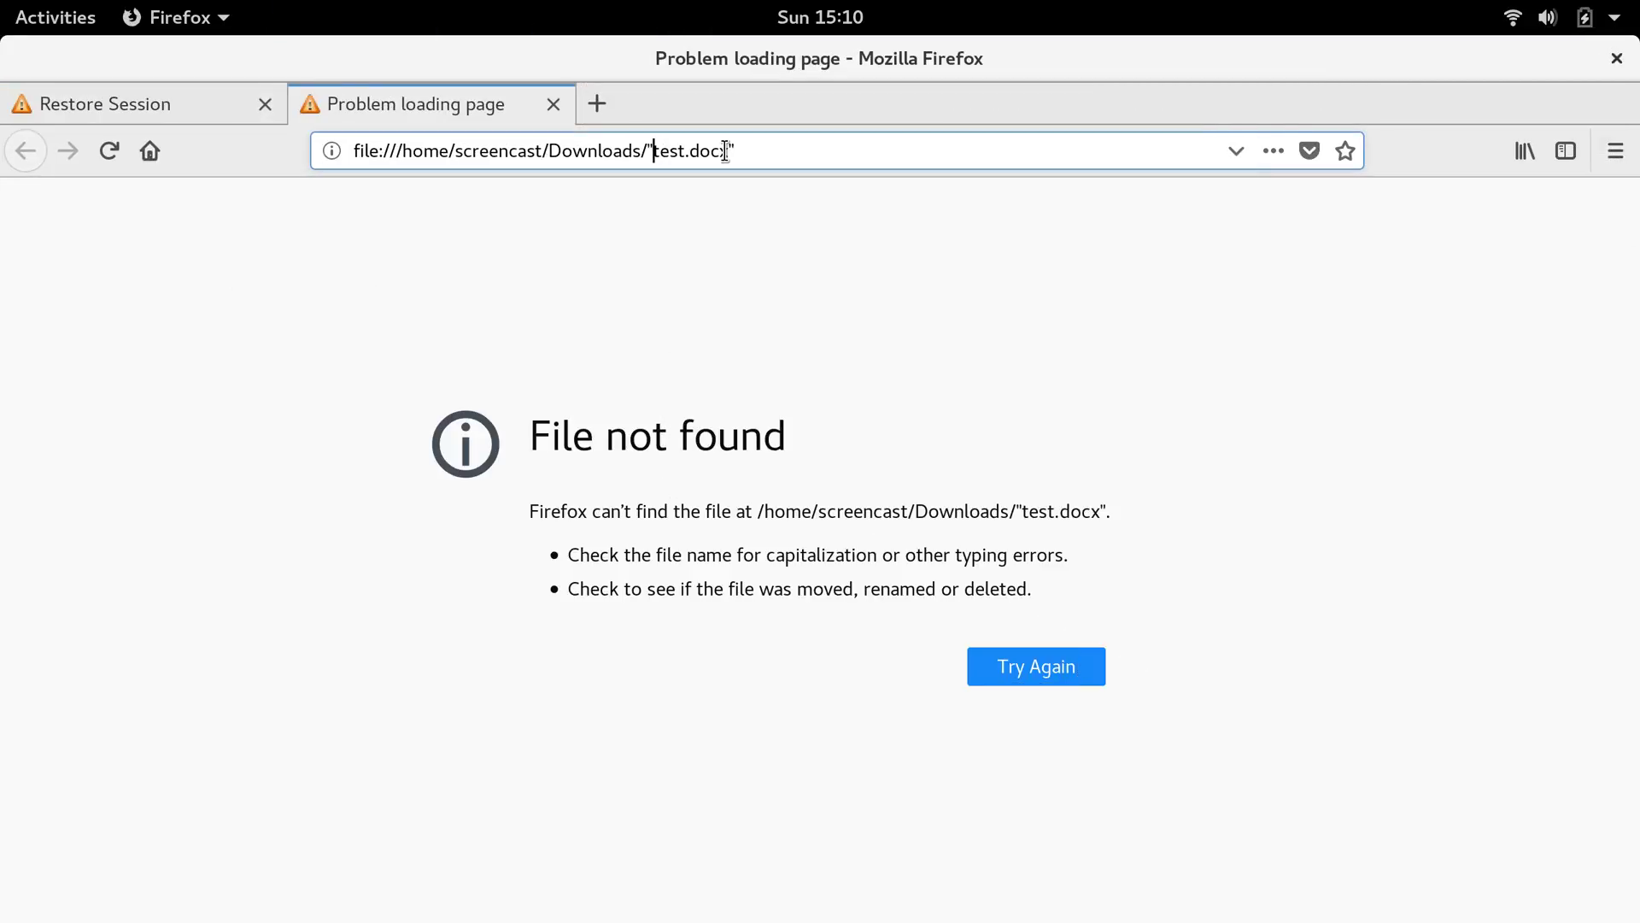
key(BackSpace)
key(End)
key(BackSpace)
key(Left)
key(Left)
click(726, 150)
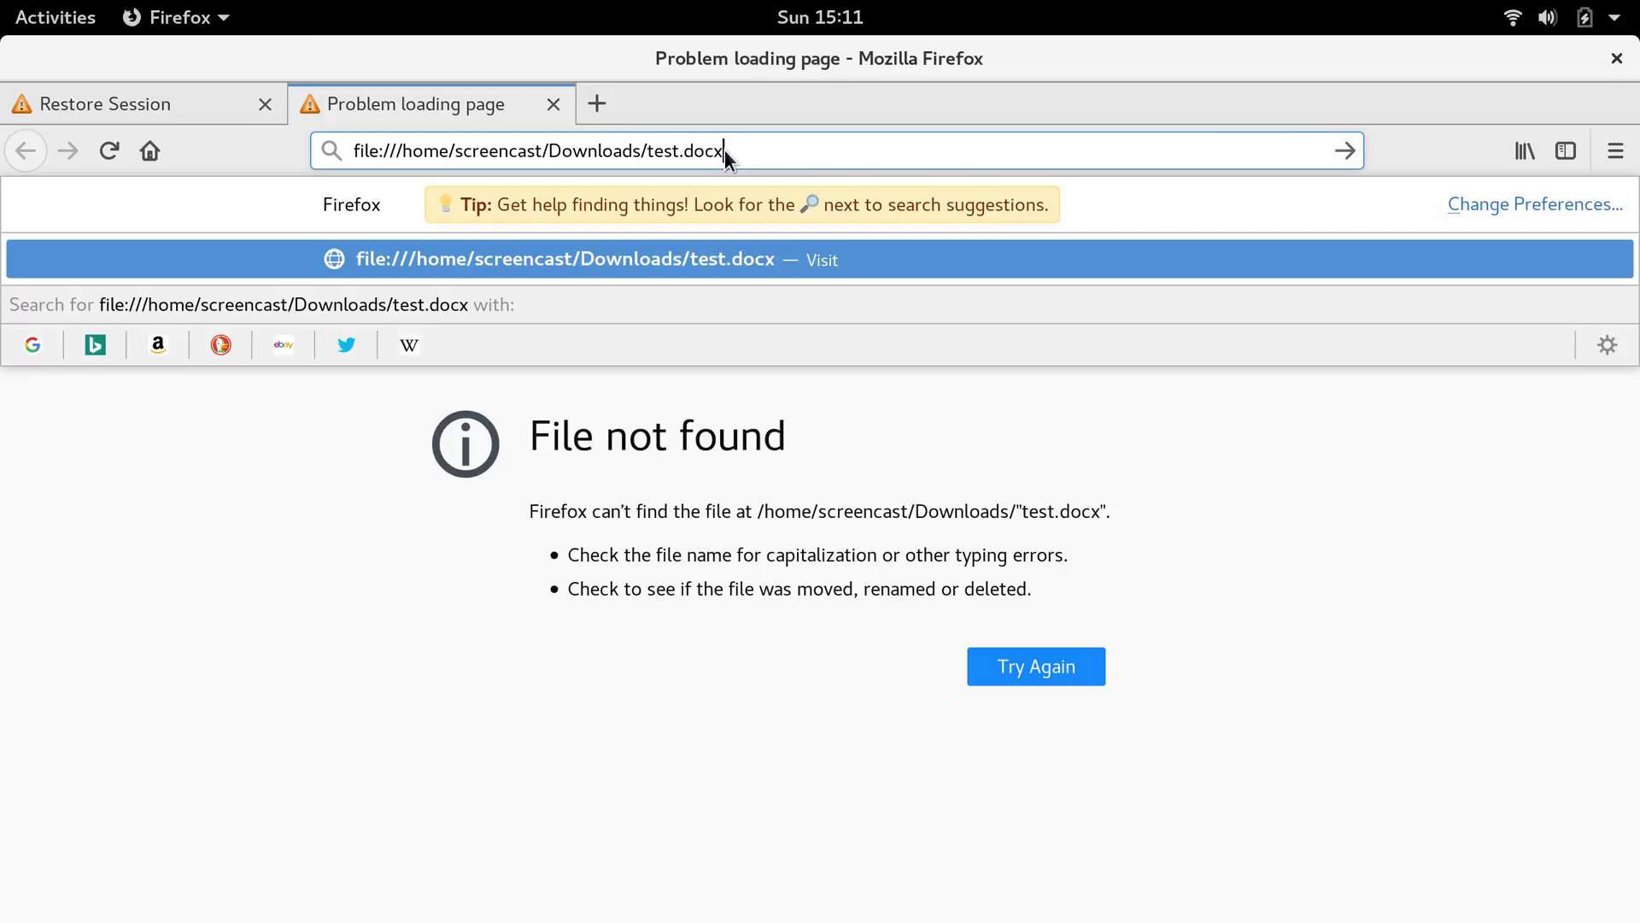
key(Return)
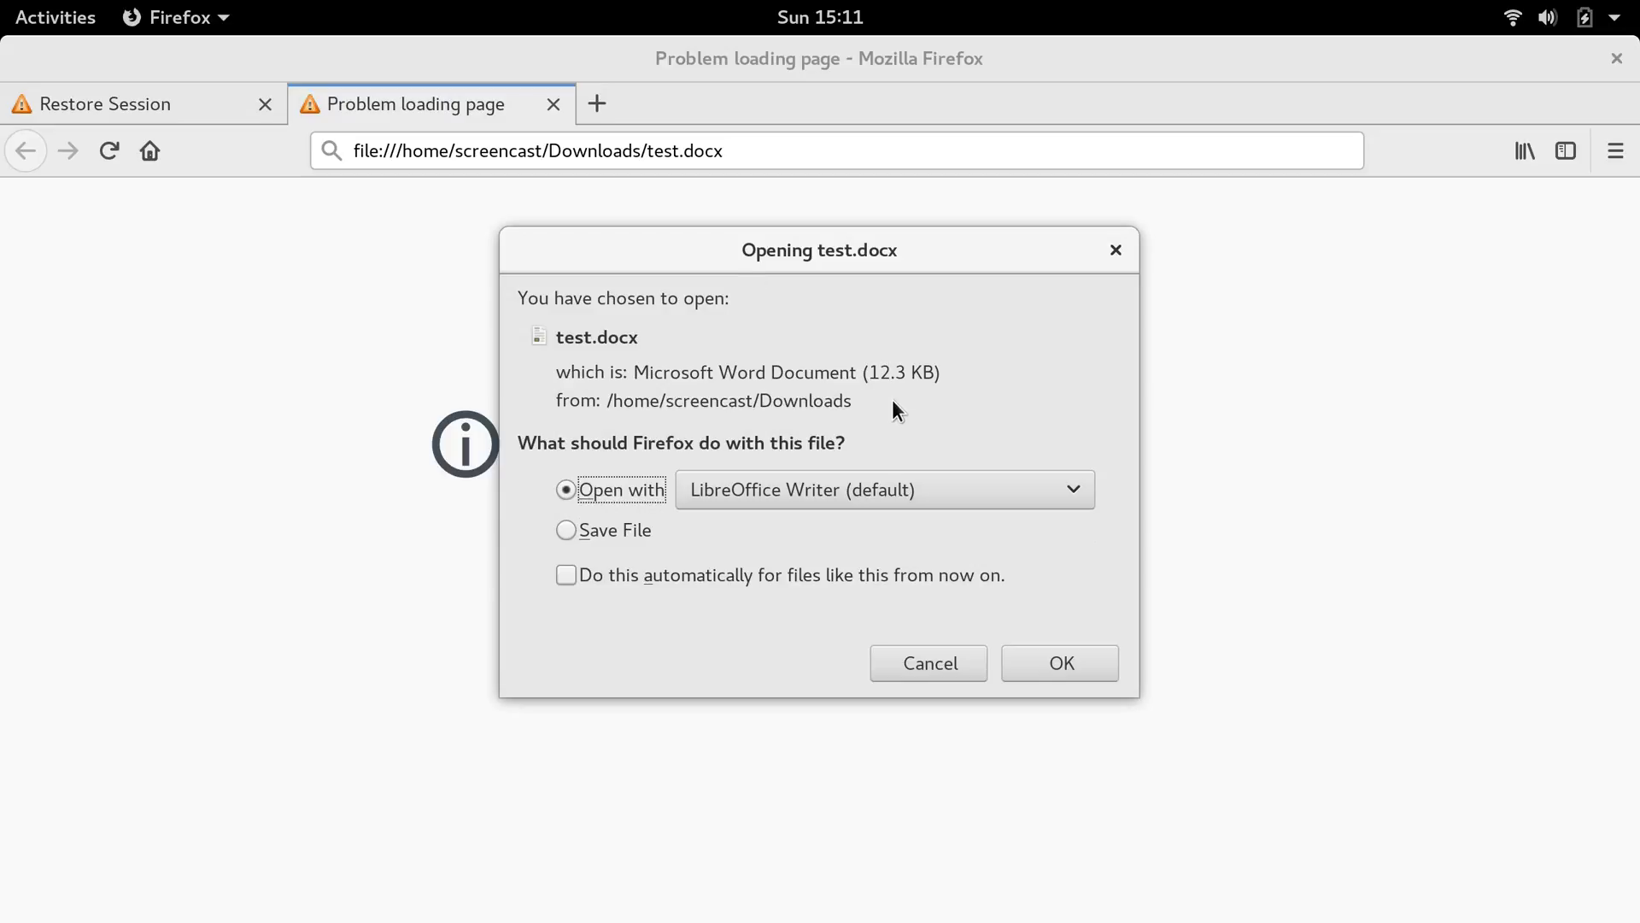
click(1023, 653)
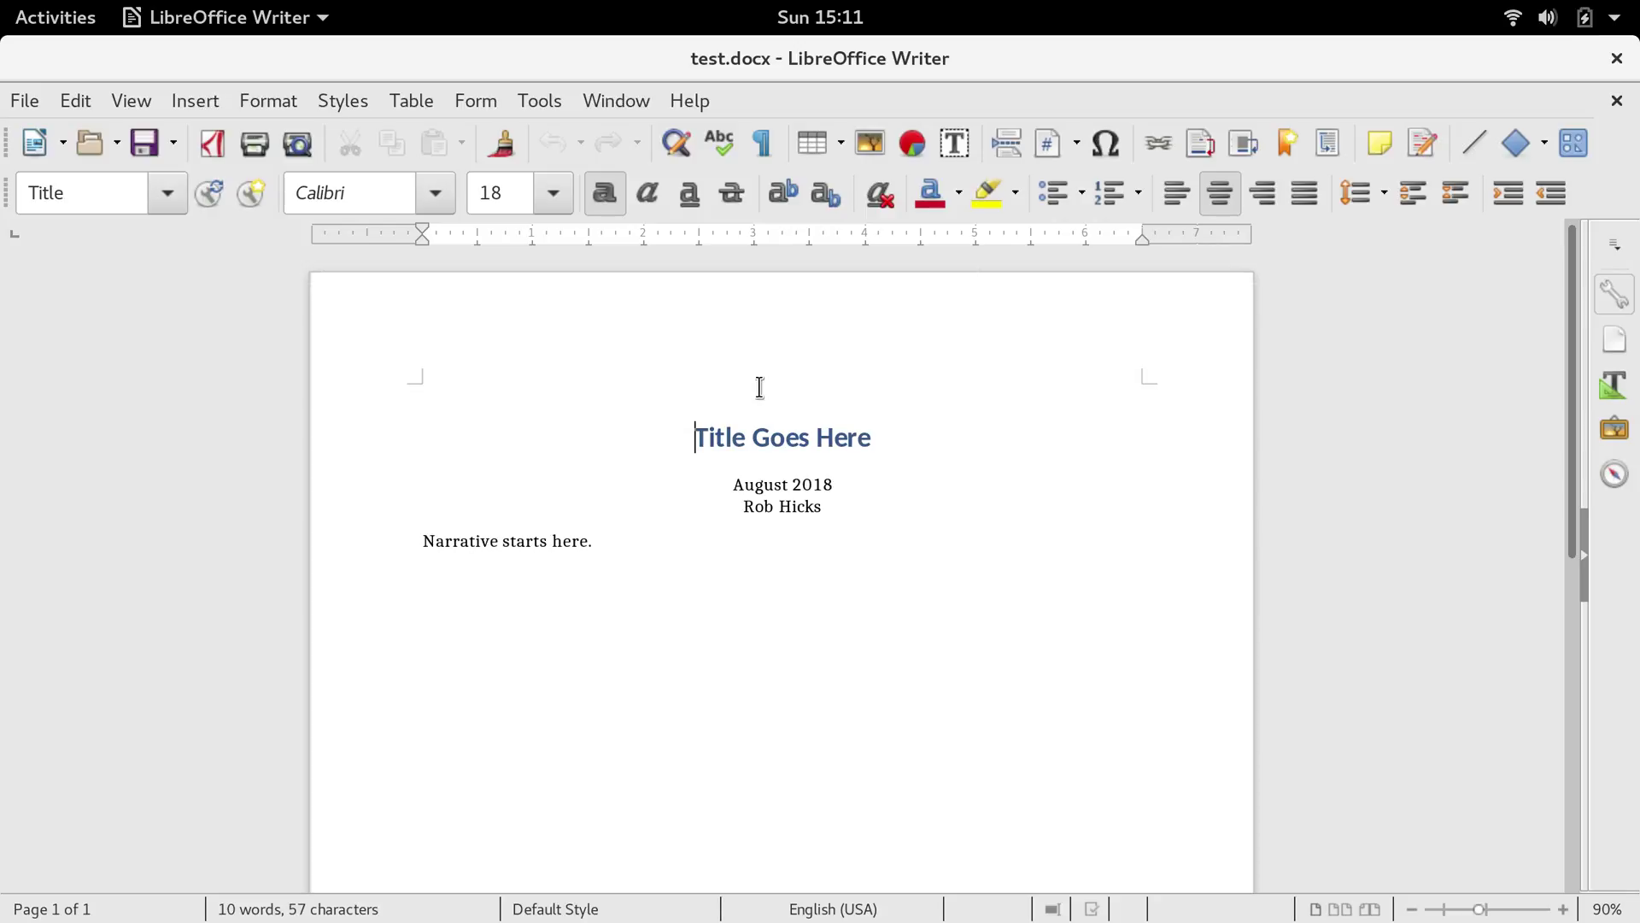
- Close the converted test.docx in LibreOffice Writer after reviewing it
click(1616, 58)
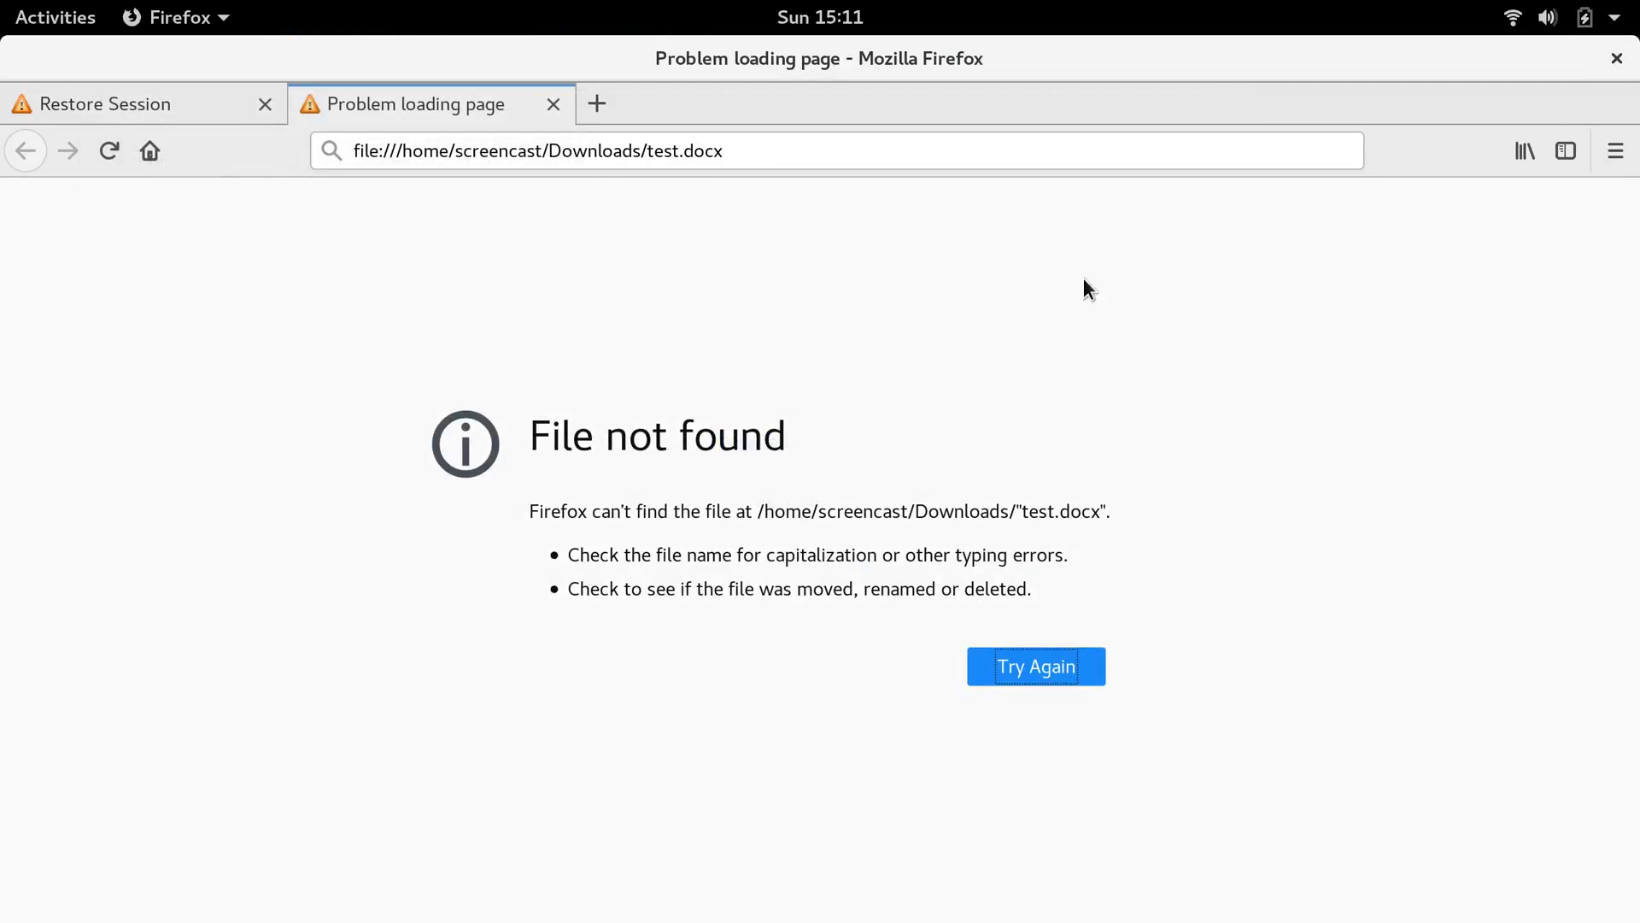
- Return to Stata, rerun markstat from Review, and bring the test.stmd editor forward
key(alt+Tab)
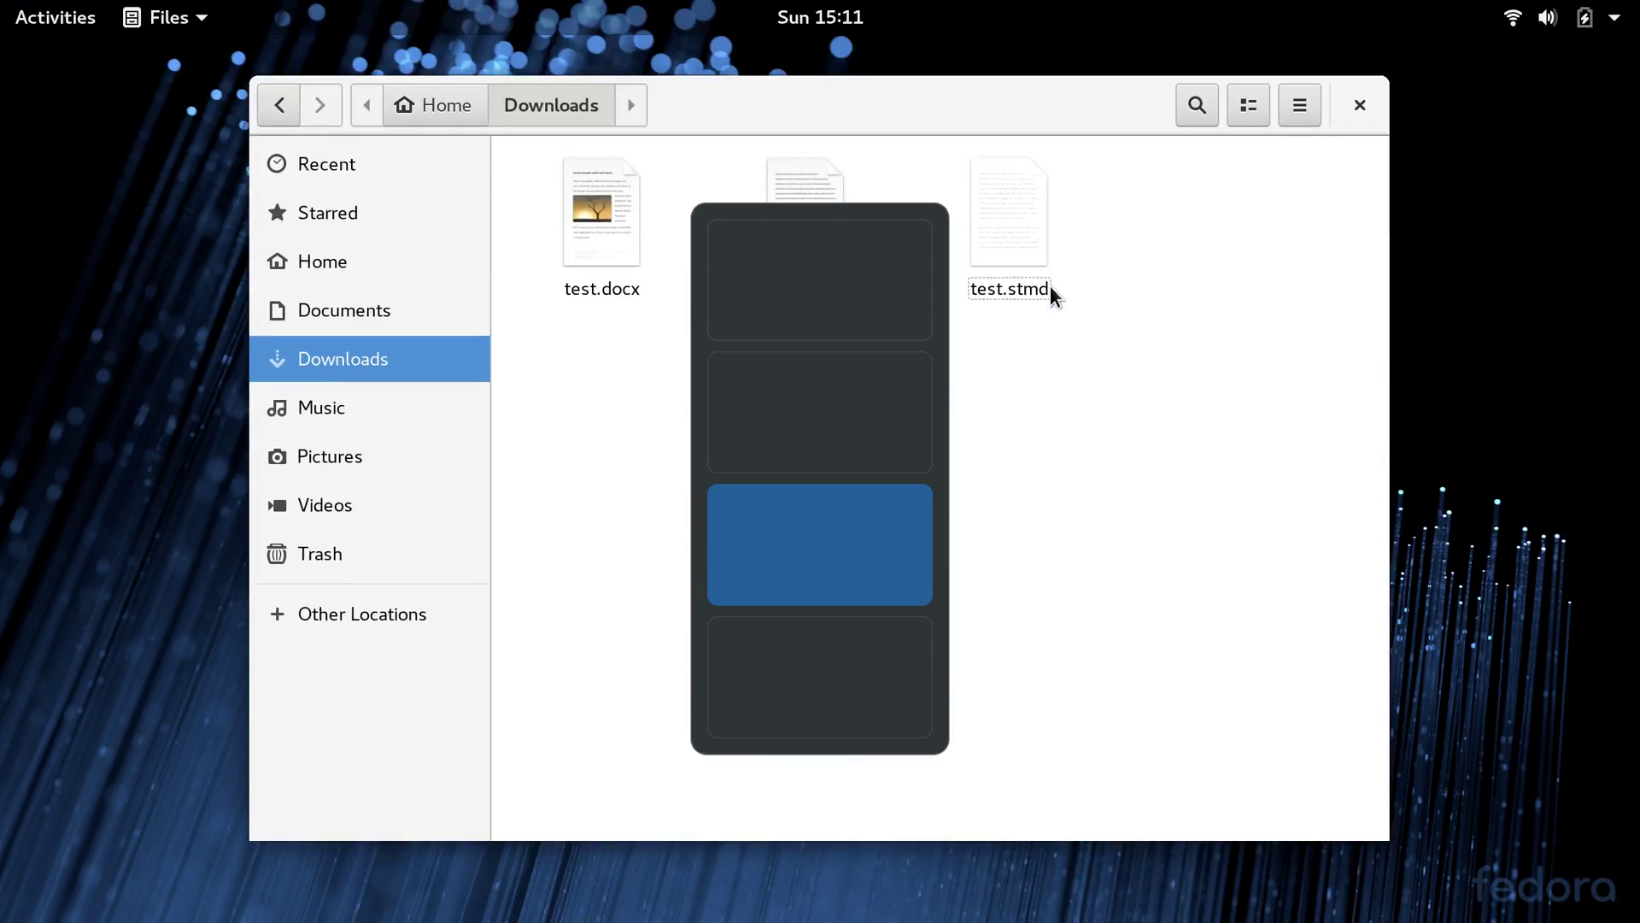
key(alt+Tab)
key(super)
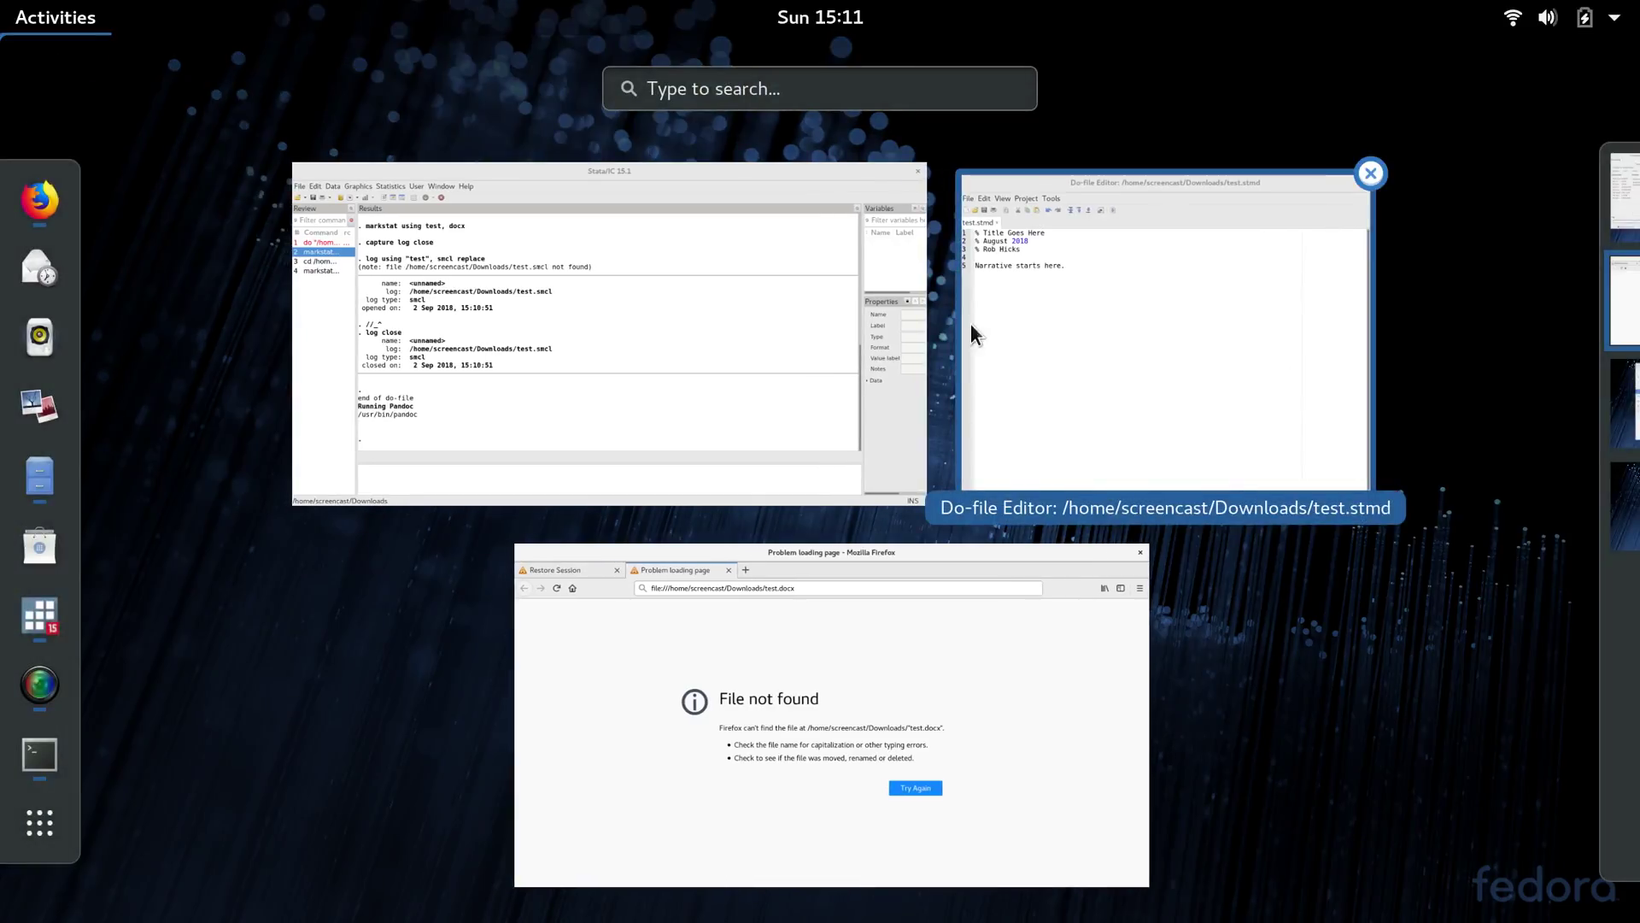
click(622, 397)
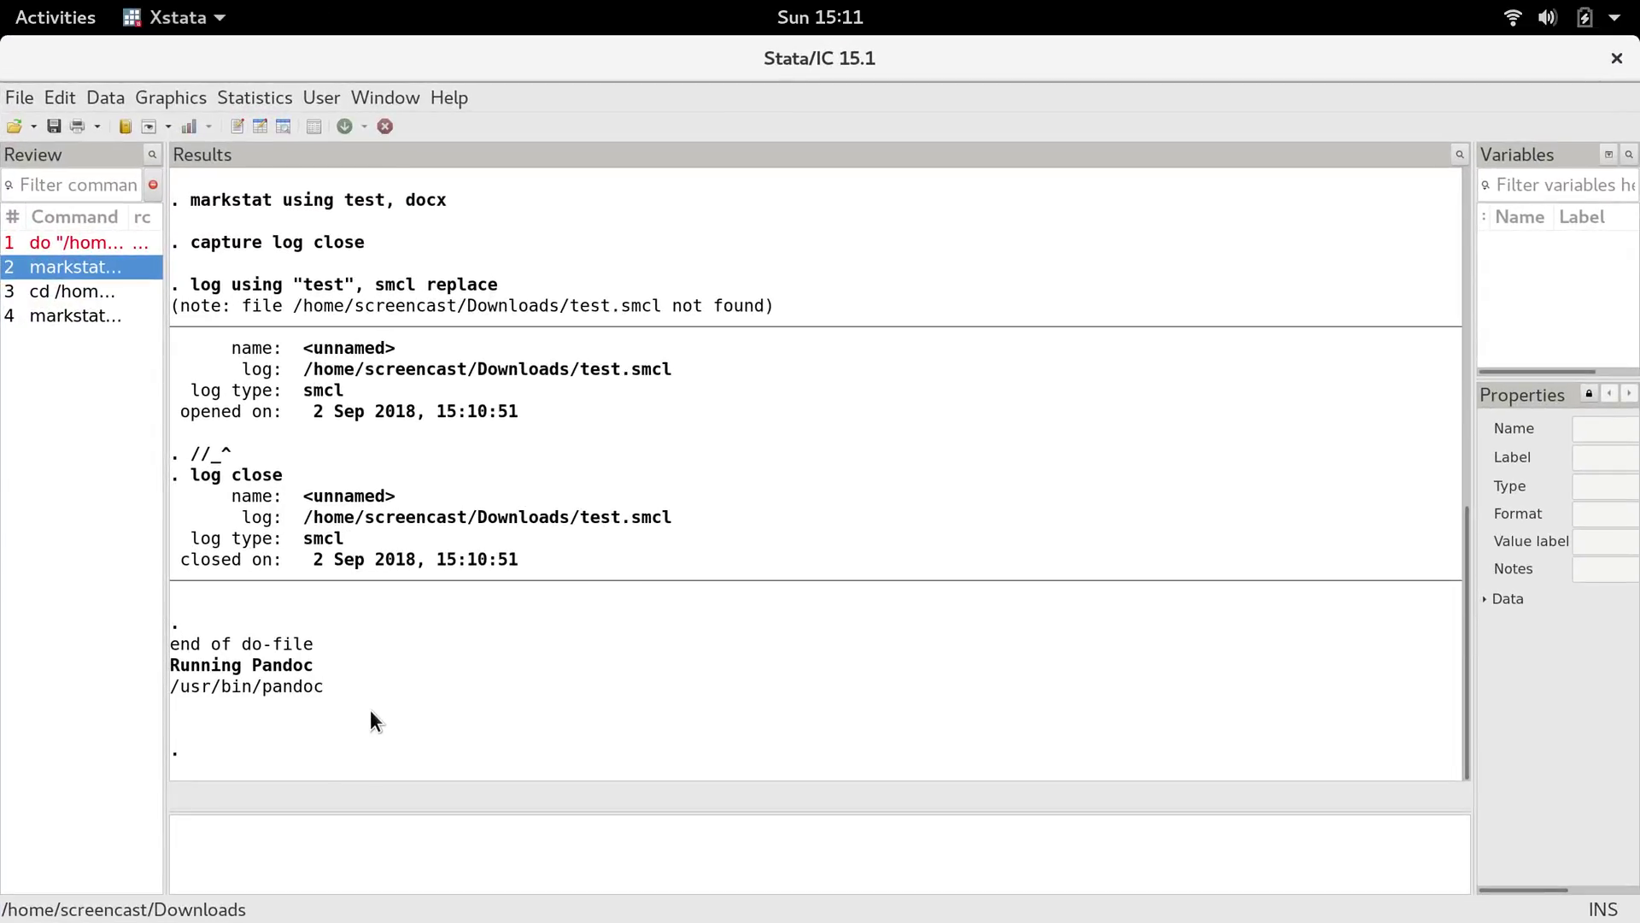
double_click(67, 313)
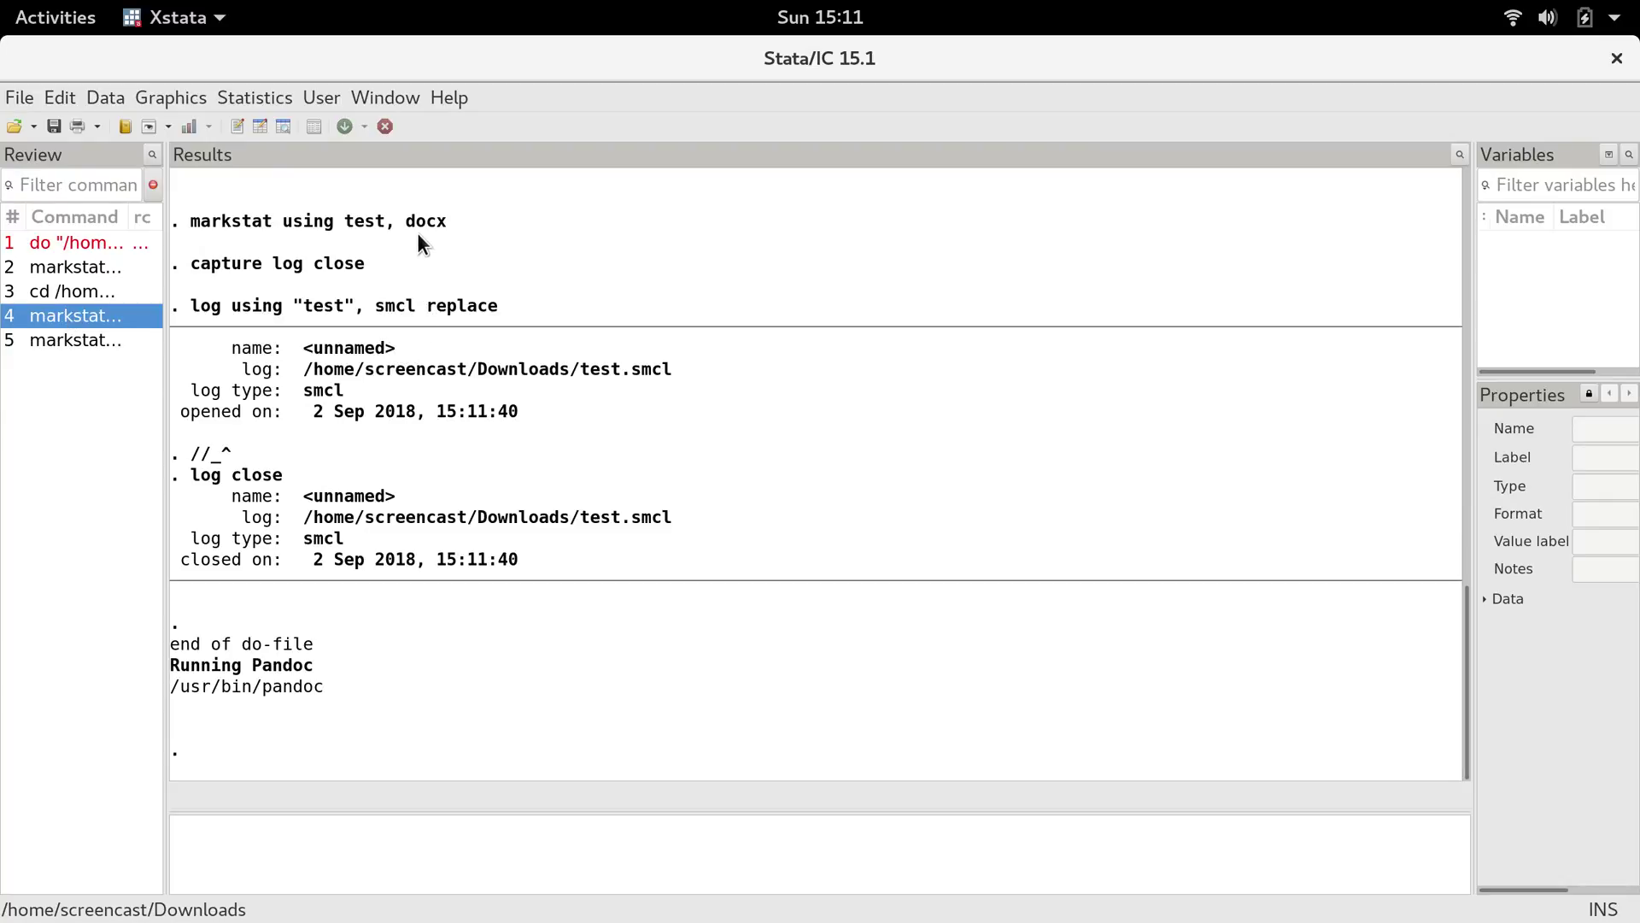
click(101, 342)
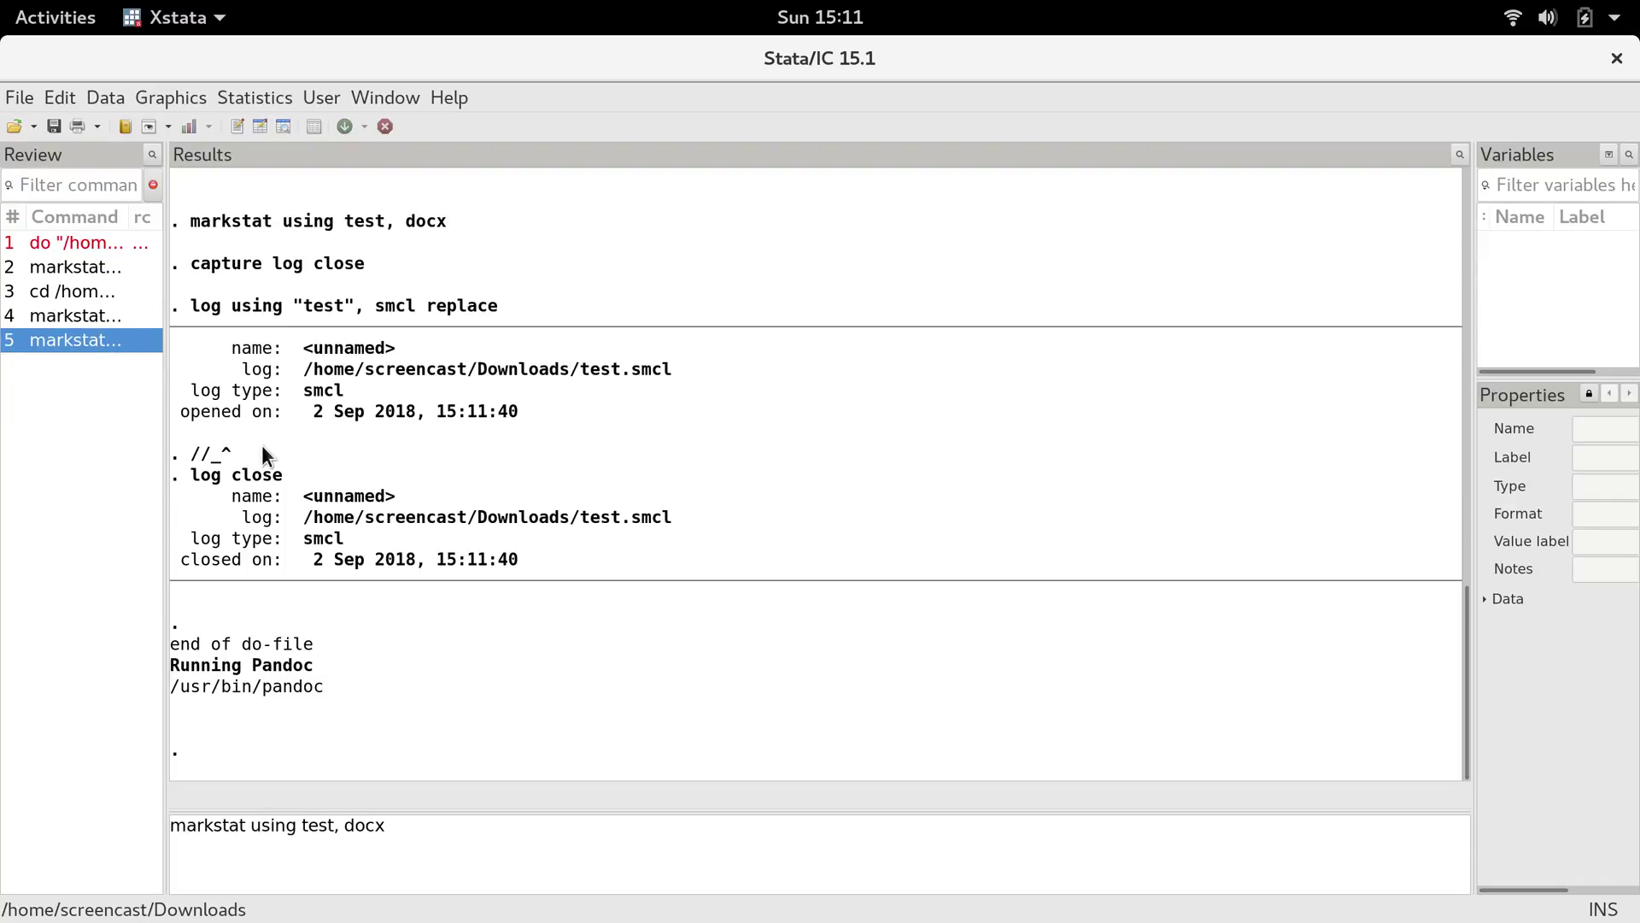
key(super)
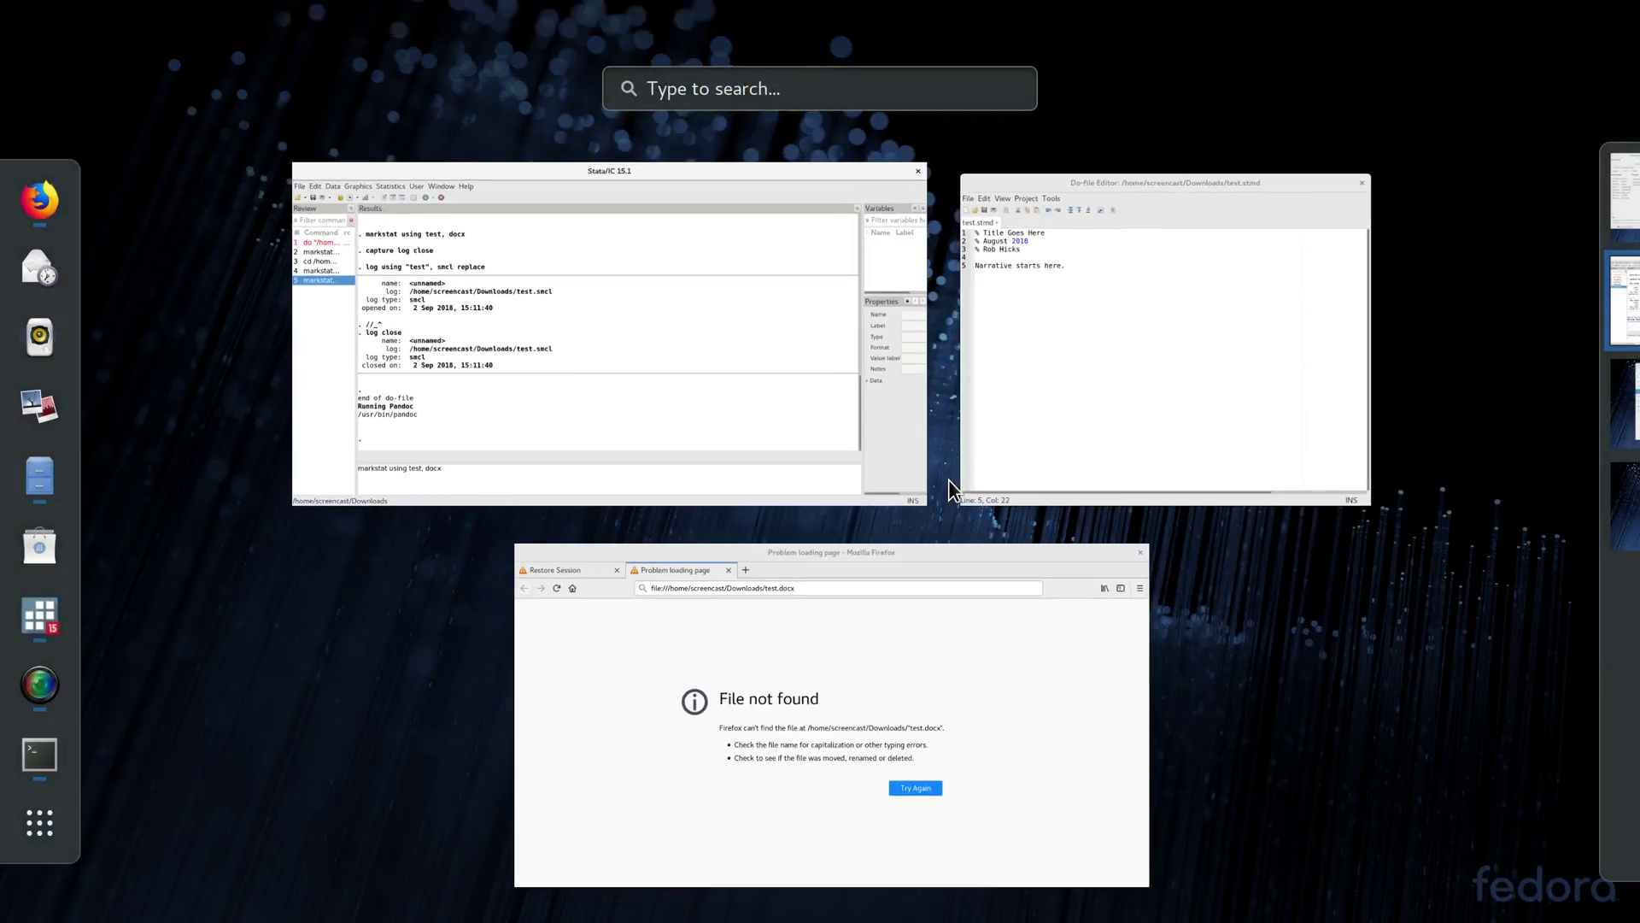
click(1186, 383)
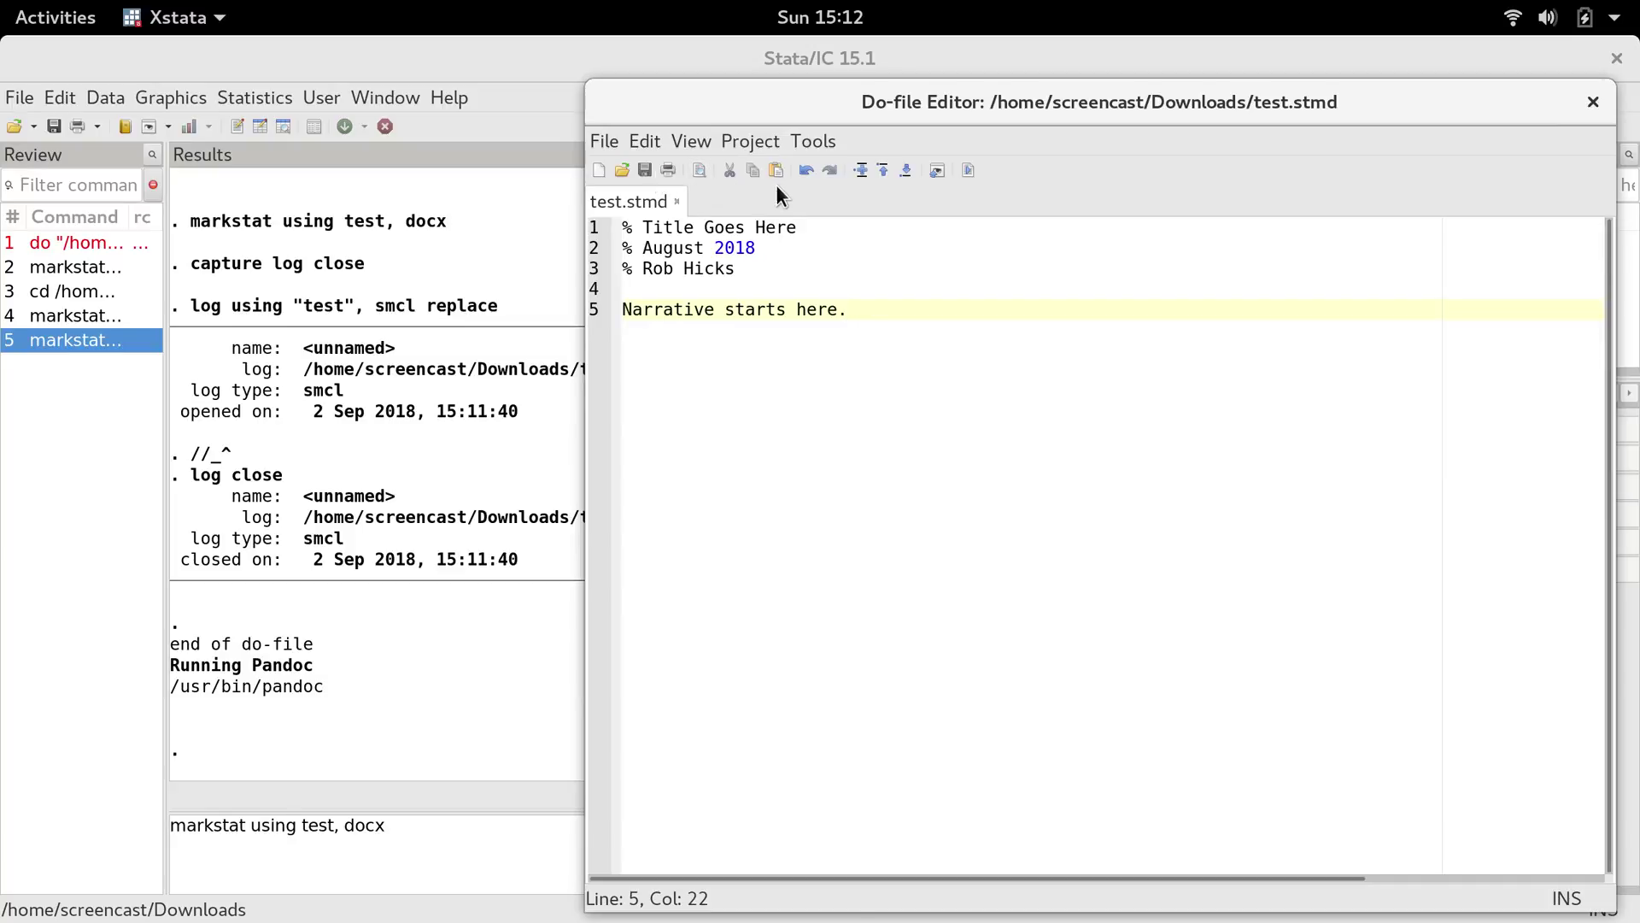
- Start a new do-file with the lines 'sysuse auto' and 'reg price mpg'
click(599, 169)
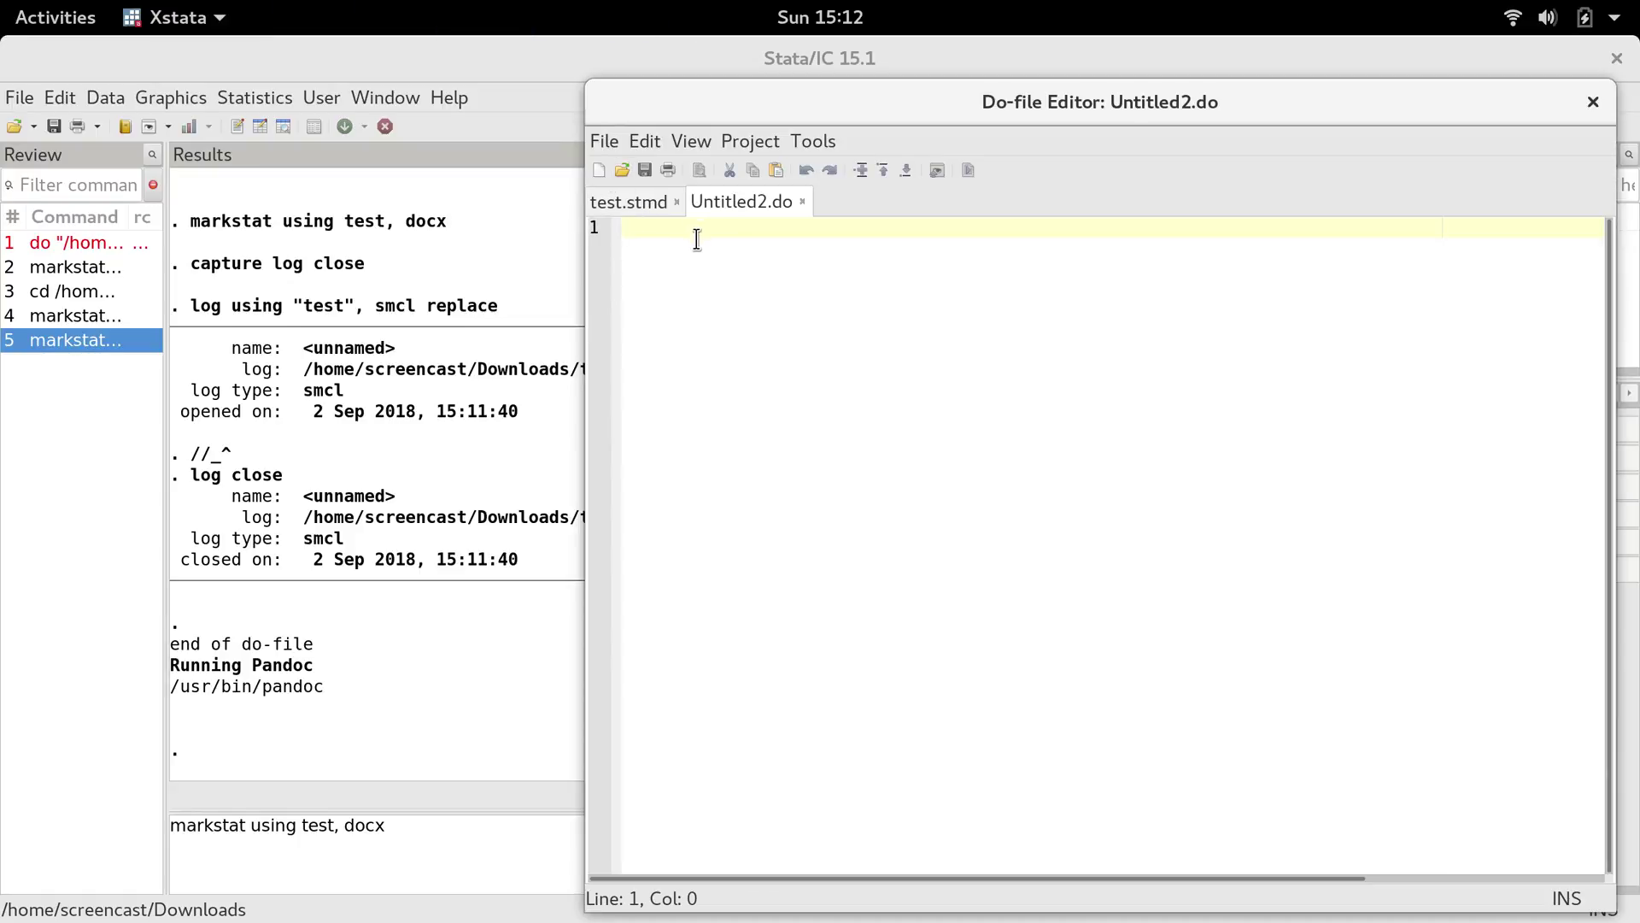
text(sus)
key(BackSpace)
key(BackSpace)
text(ysuse auto)
key(Return)
text(reg )
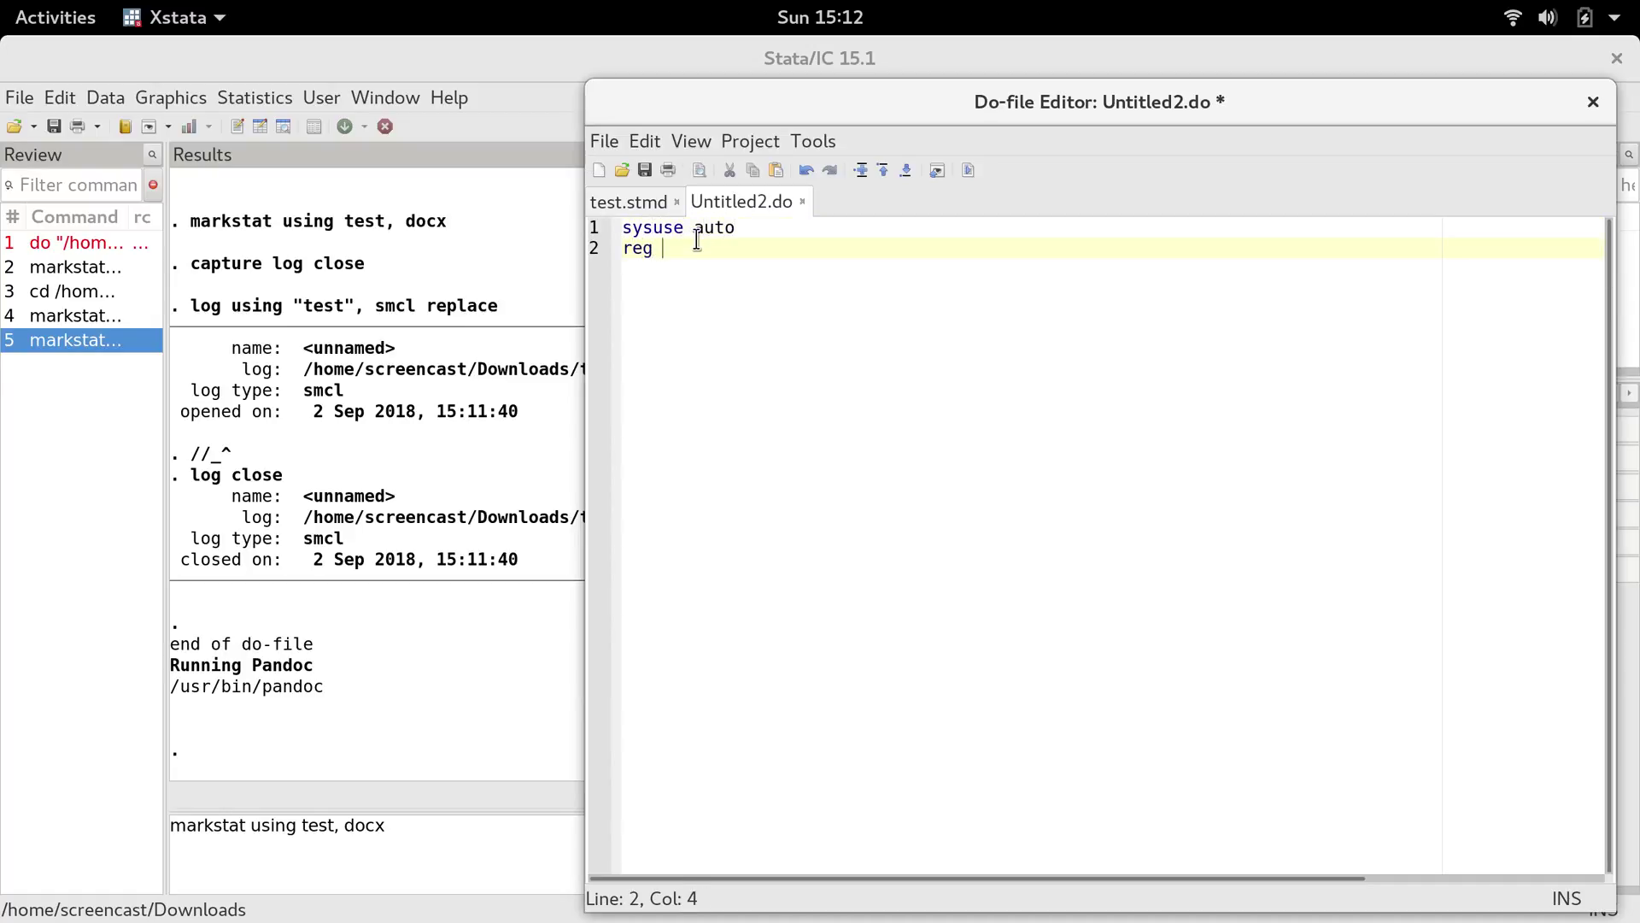
text(price mpg)
- Run the do-file to regress price on mpg, then select both command lines
click(964, 170)
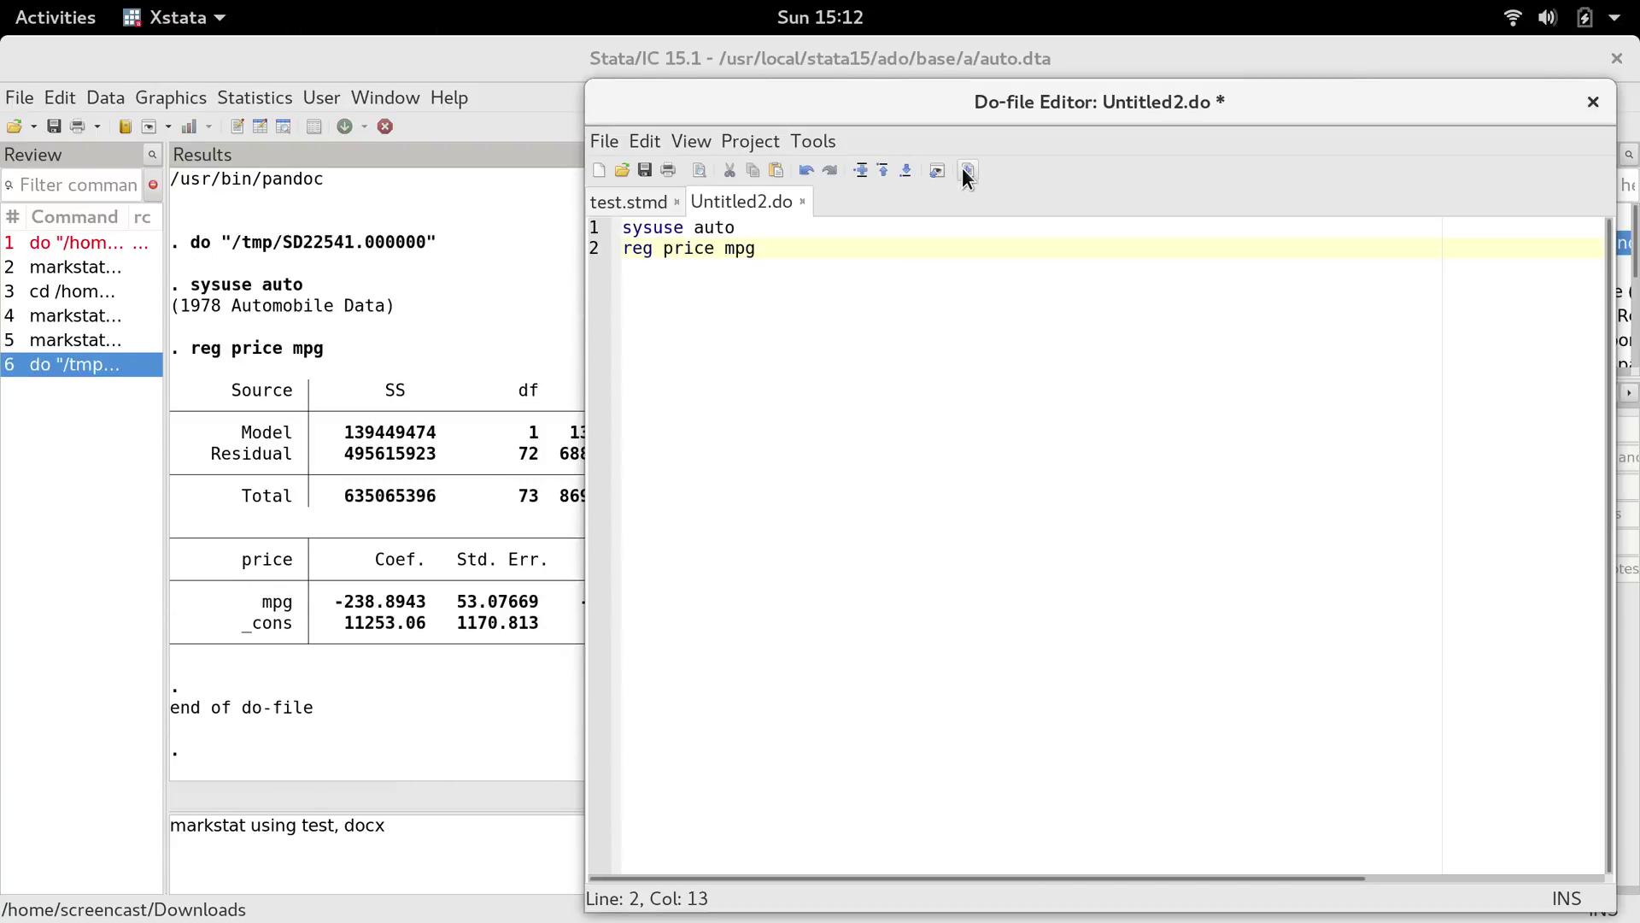
drag(961, 101, 1121, 90)
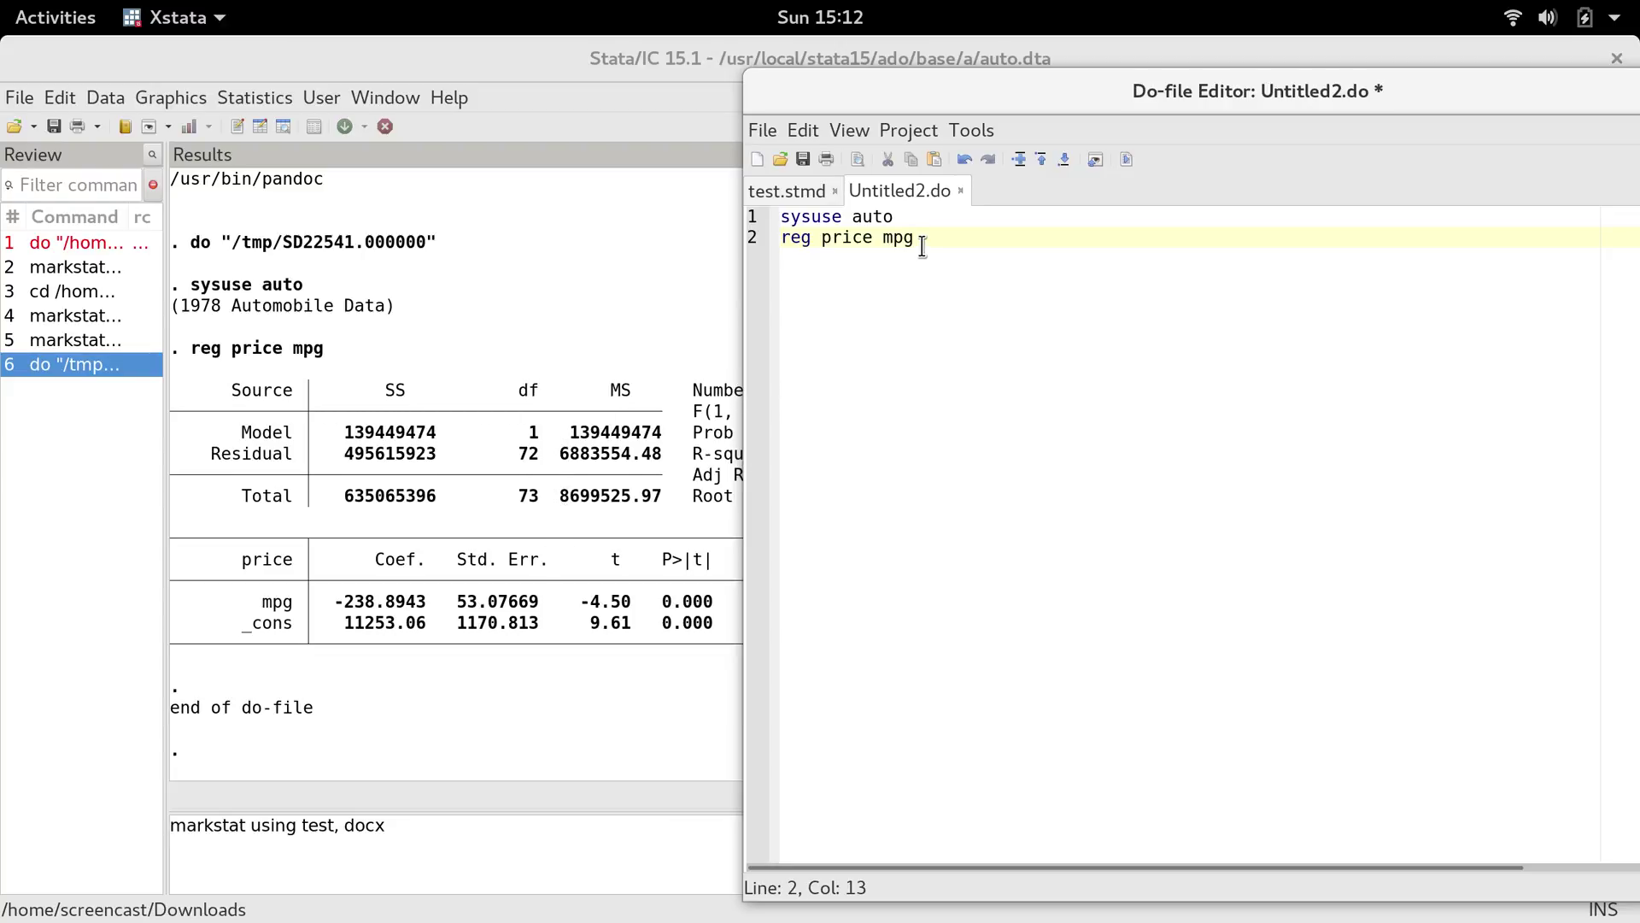
drag(915, 238, 765, 205)
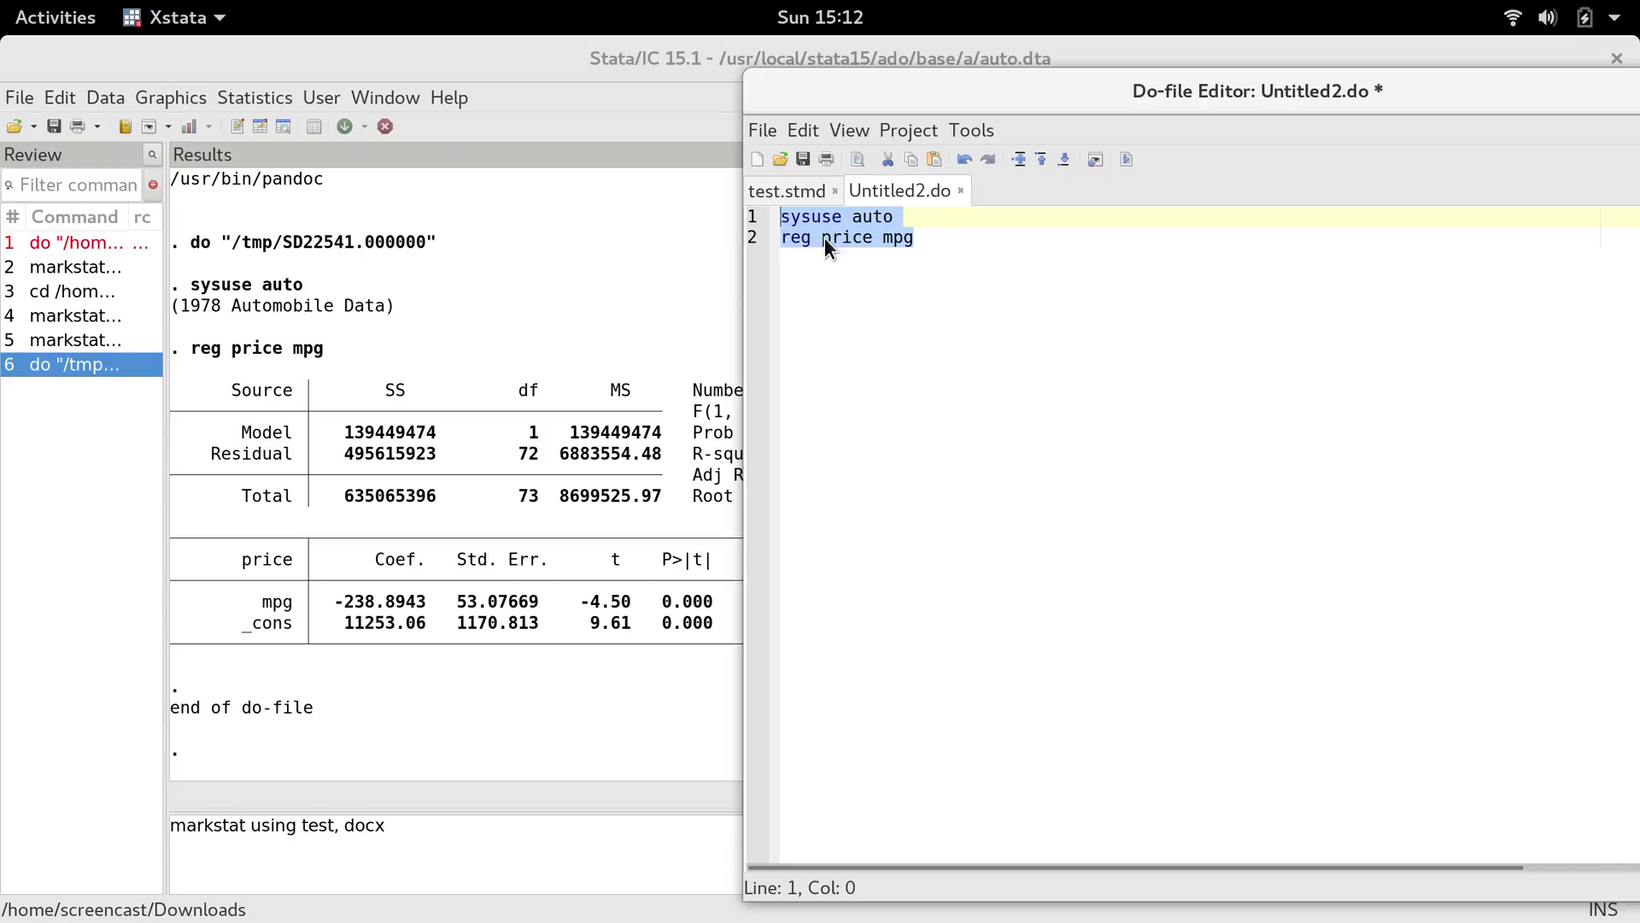
- Save the regression do-file as test.do in Downloads
click(756, 128)
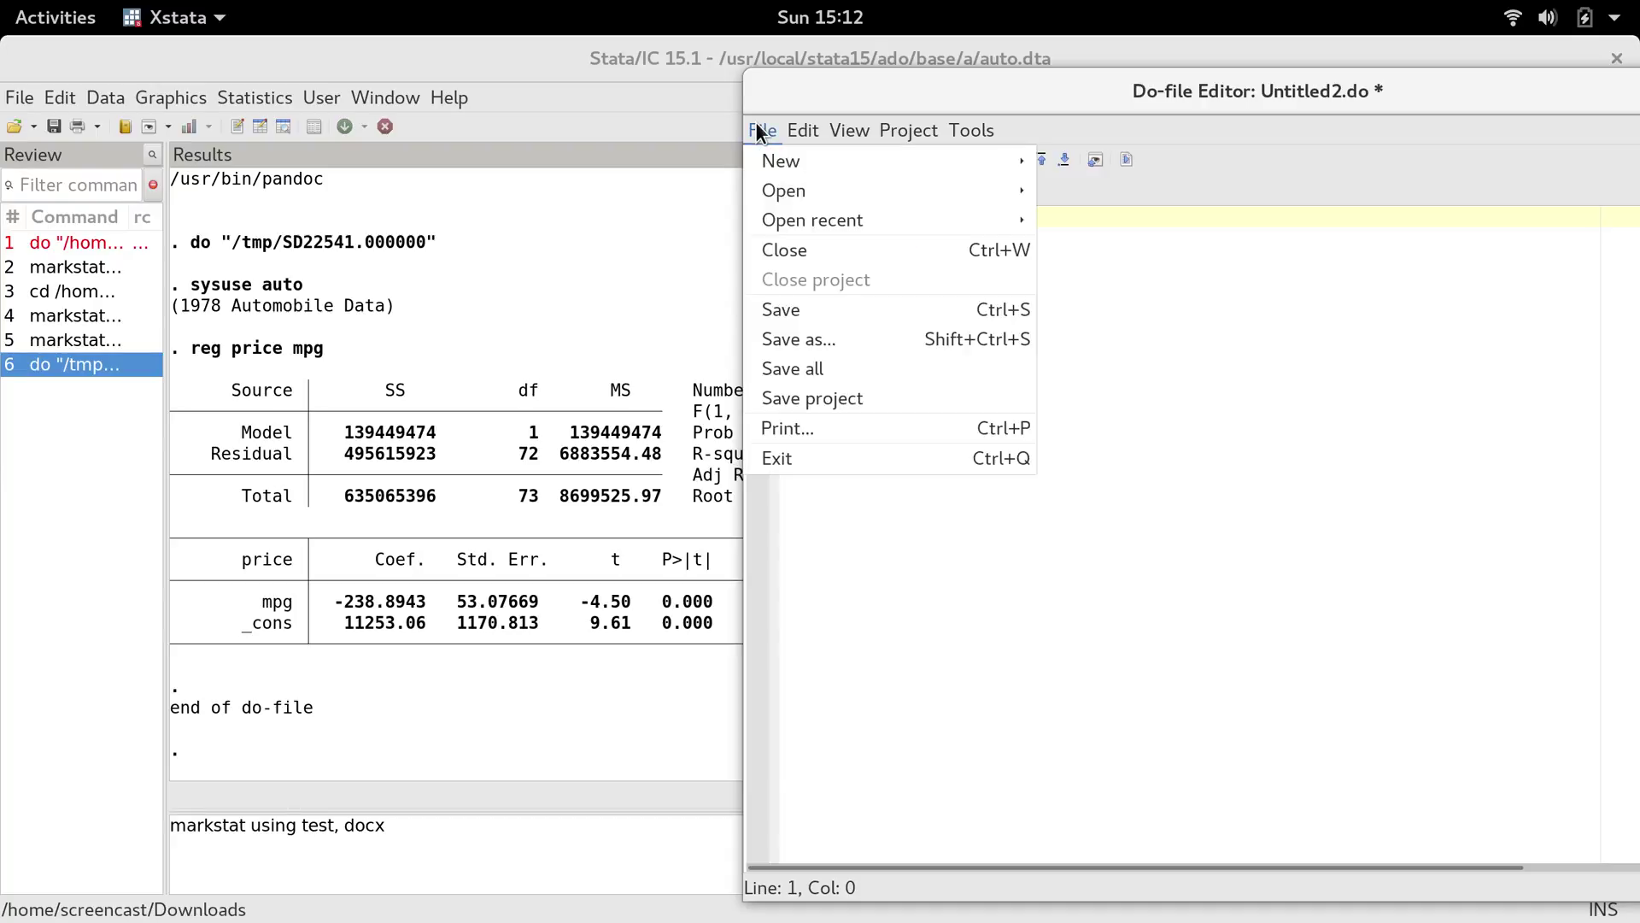
click(800, 338)
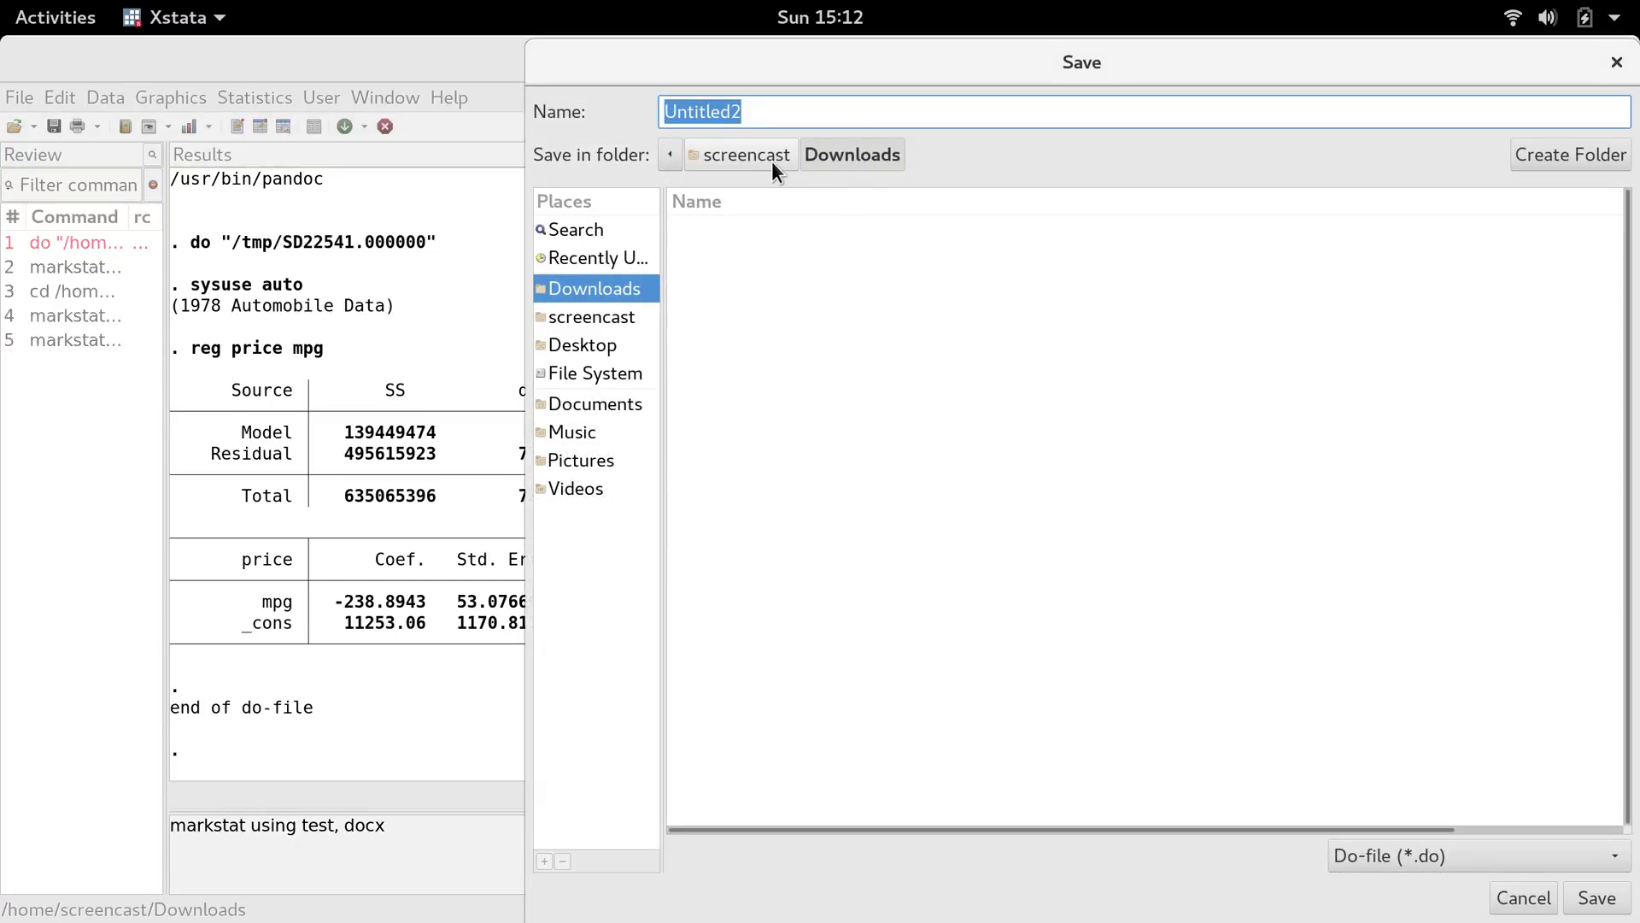
click(794, 112)
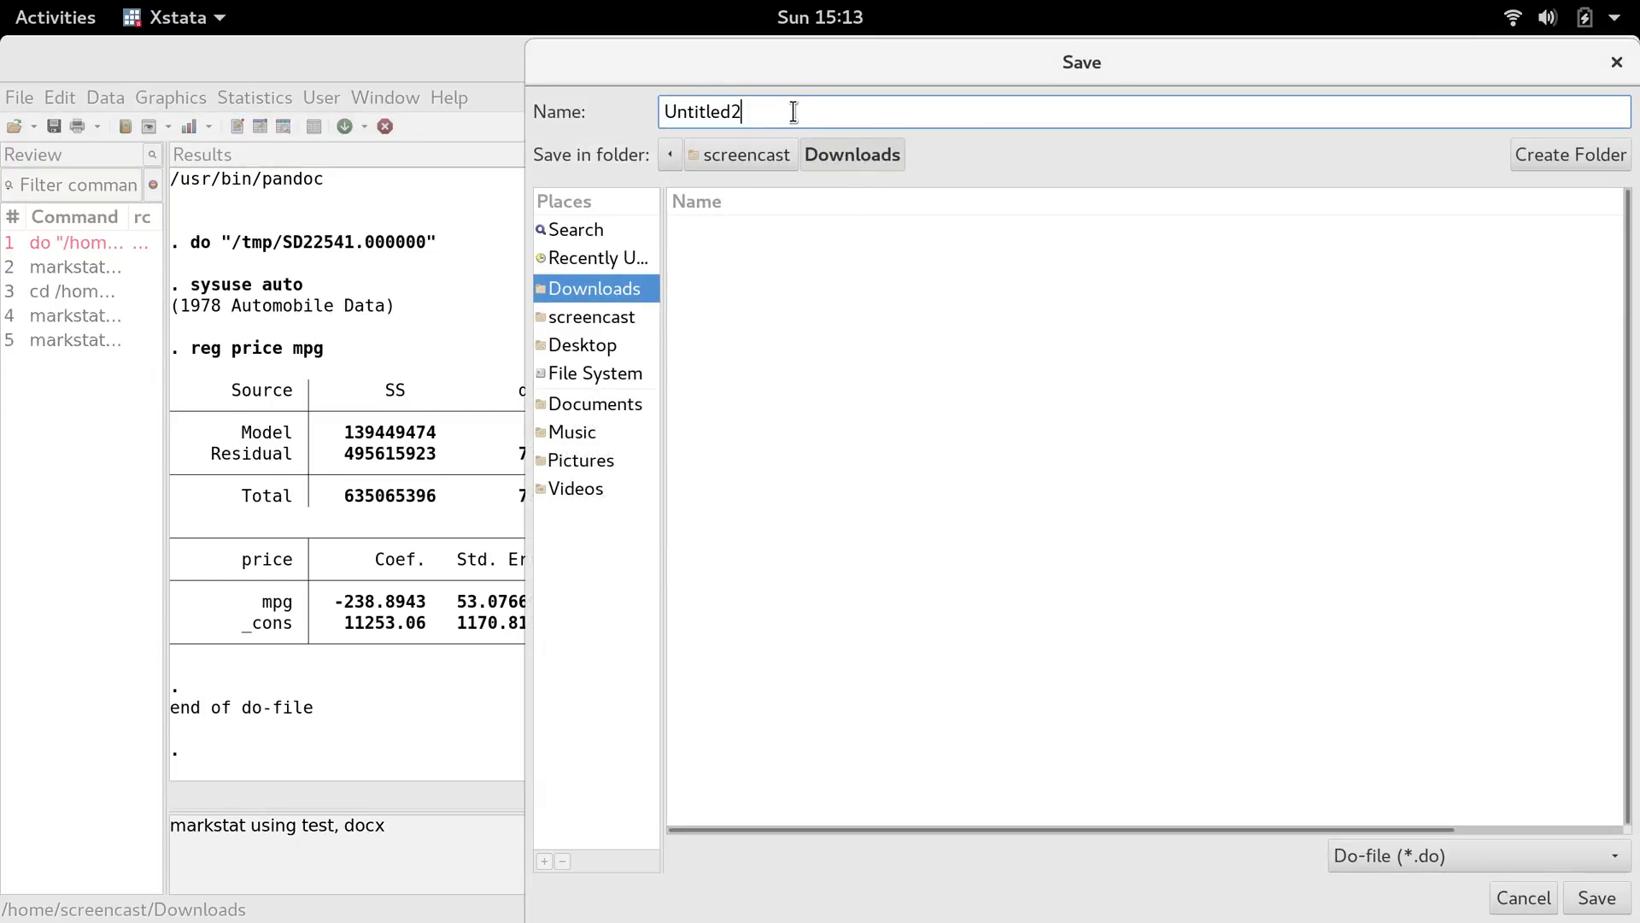
key(BackSpace)
key(BackSpace)
key(BackSpace)
key(BackSpace)
key(BackSpace)
key(BackSpace)
key(BackSpace)
key(BackSpace)
key(BackSpace)
text(te)
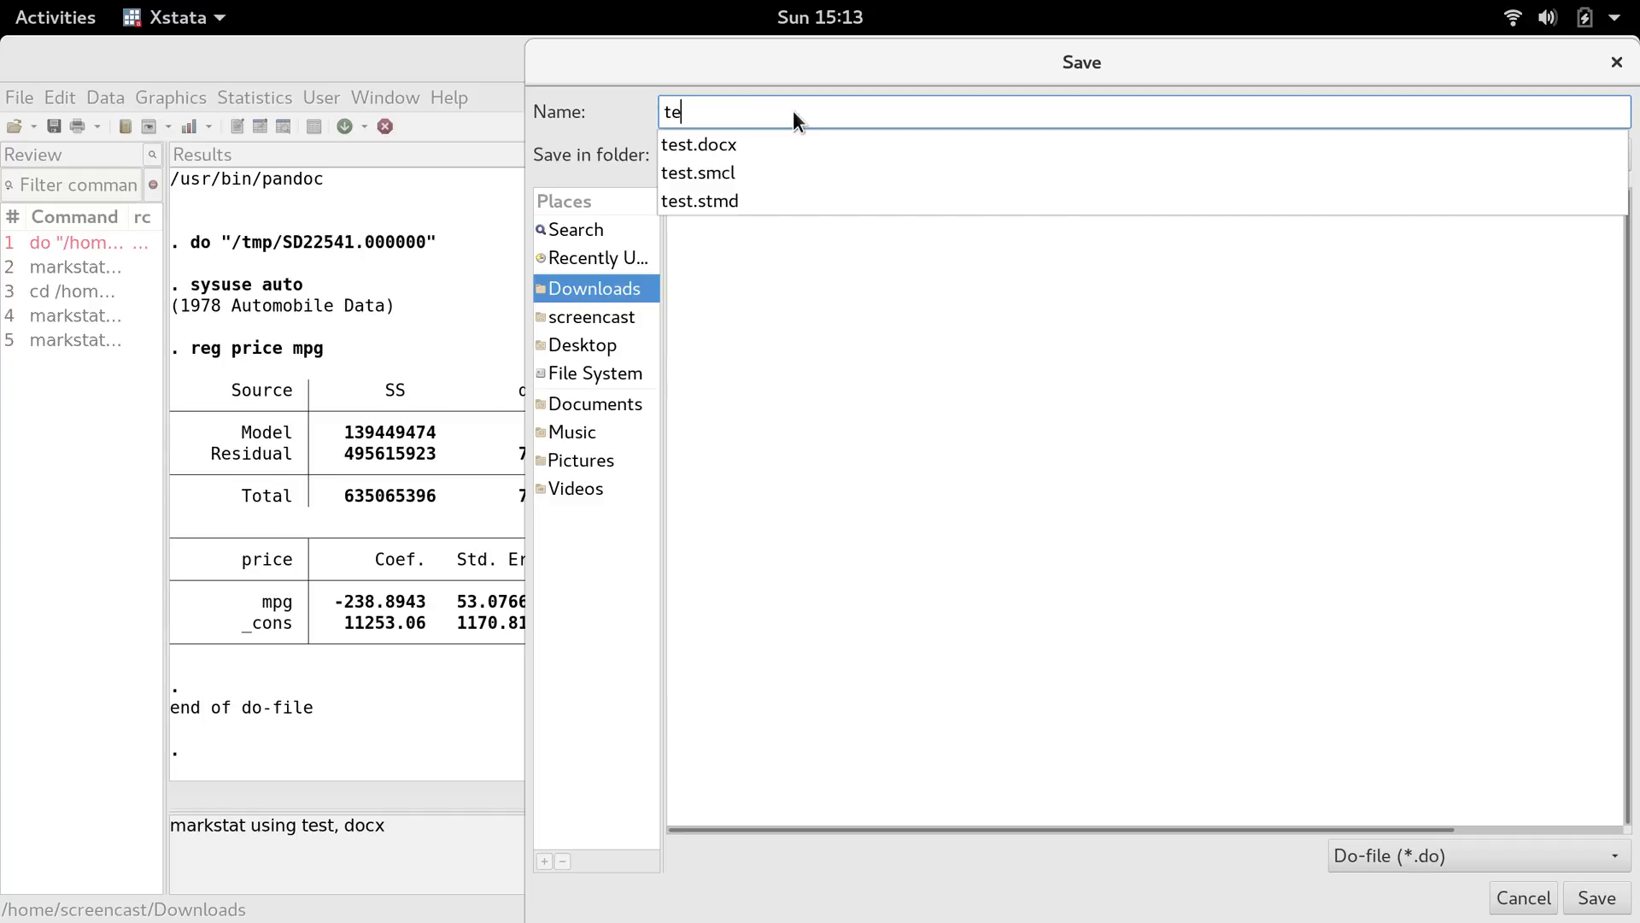
text(st.do)
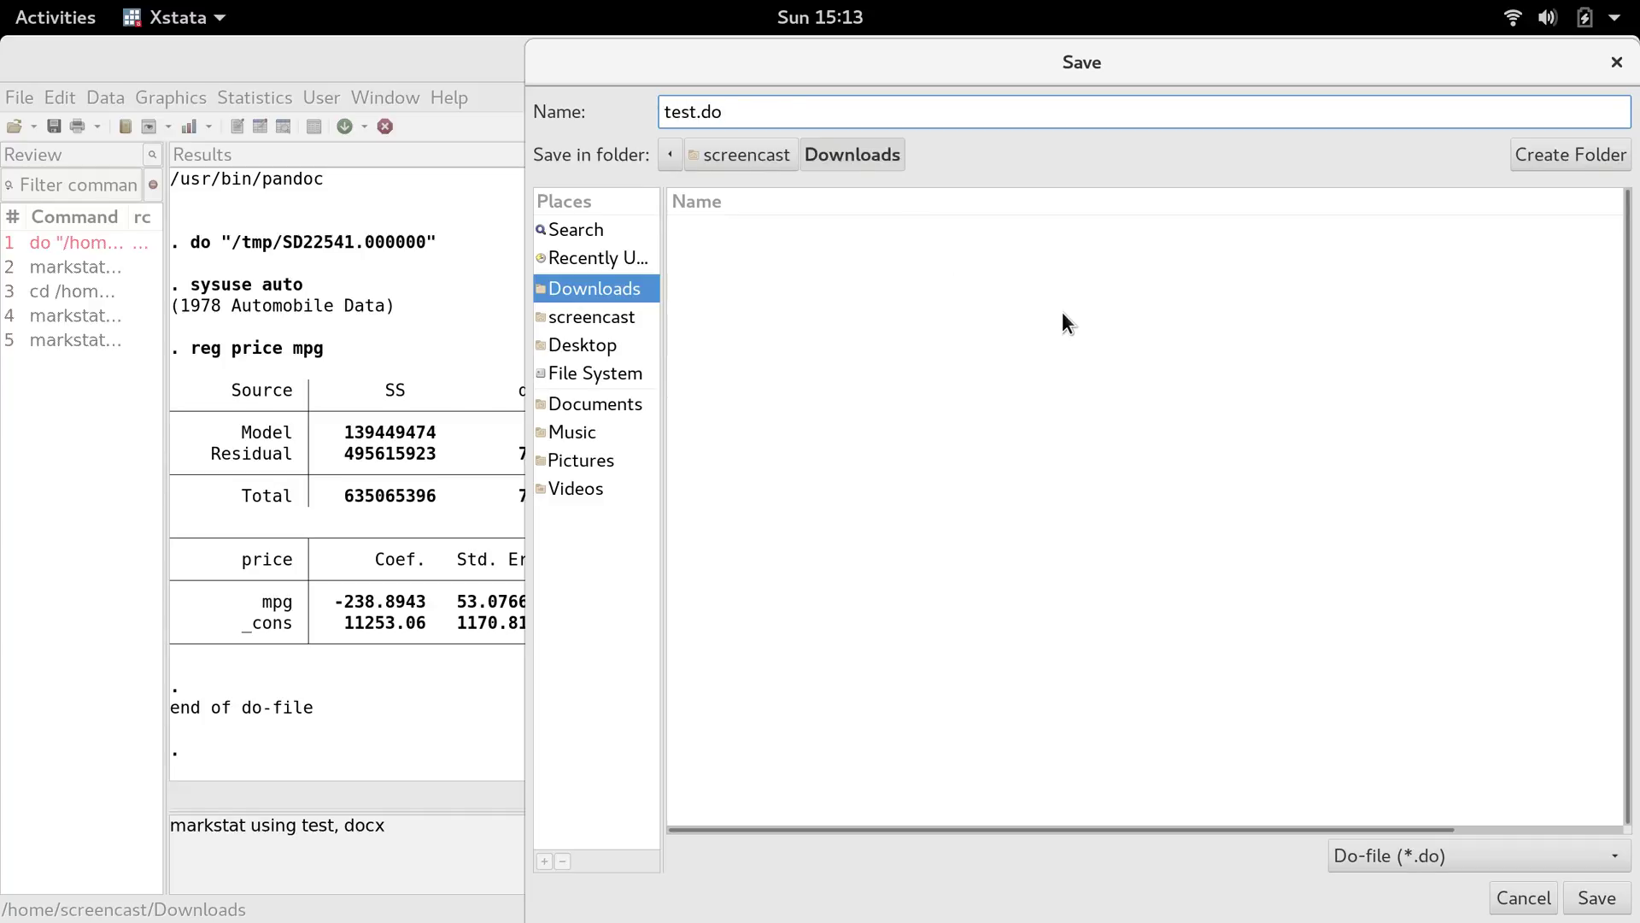
click(1595, 899)
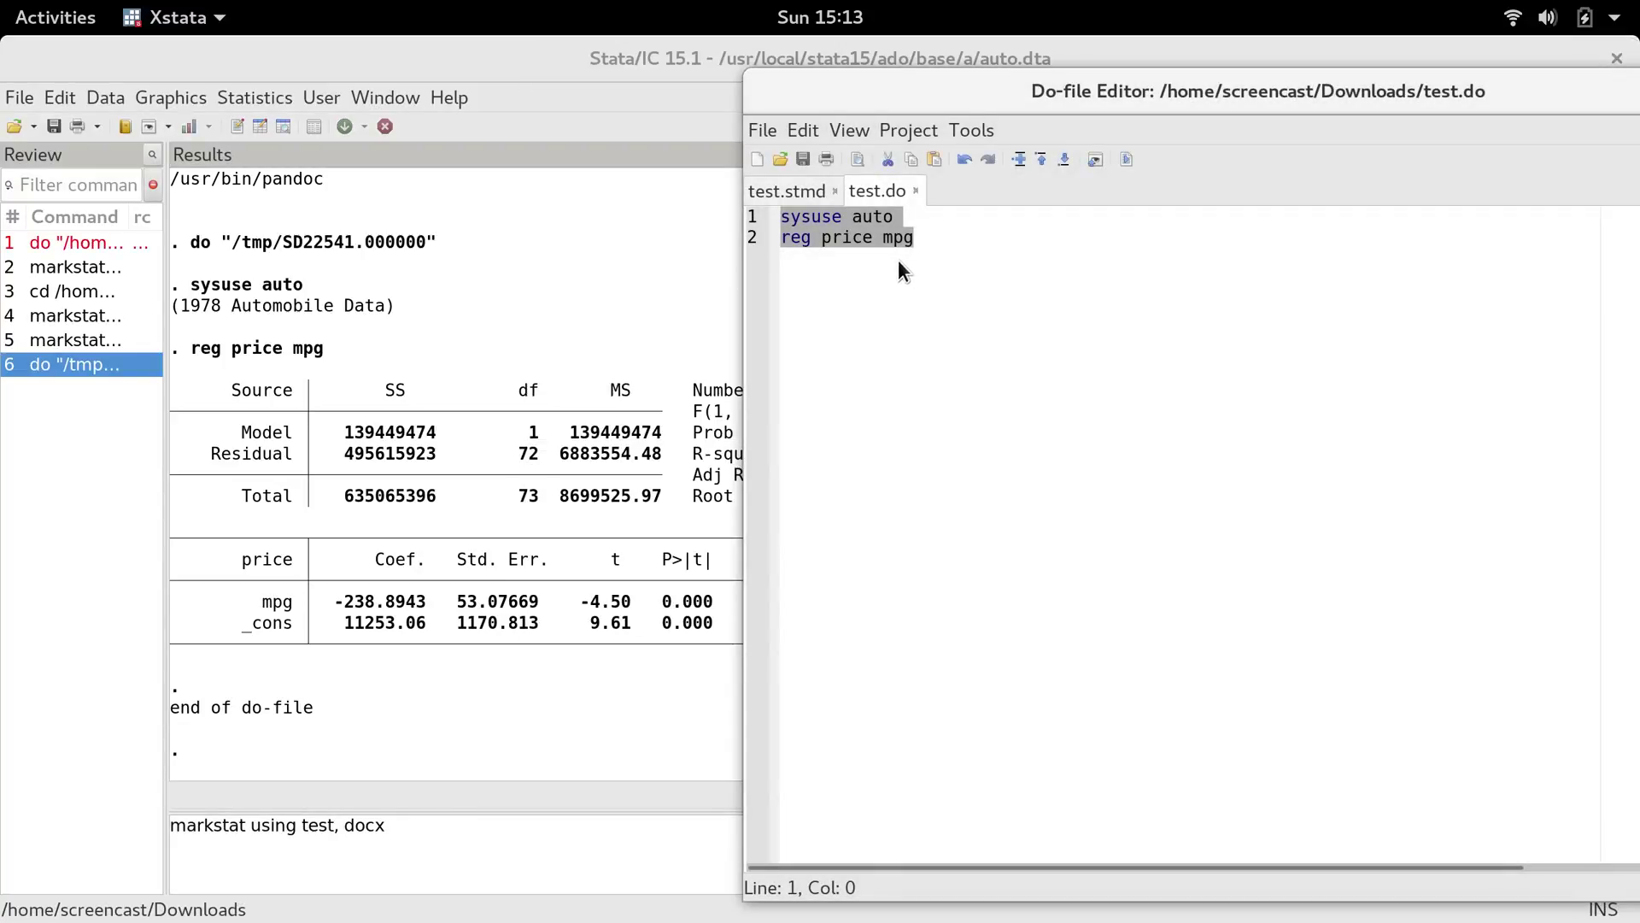
- Copy the sysuse auto and reg price mpg lines from test.do into test.stmd, indented as code
right_click(858, 229)
click(889, 332)
click(786, 189)
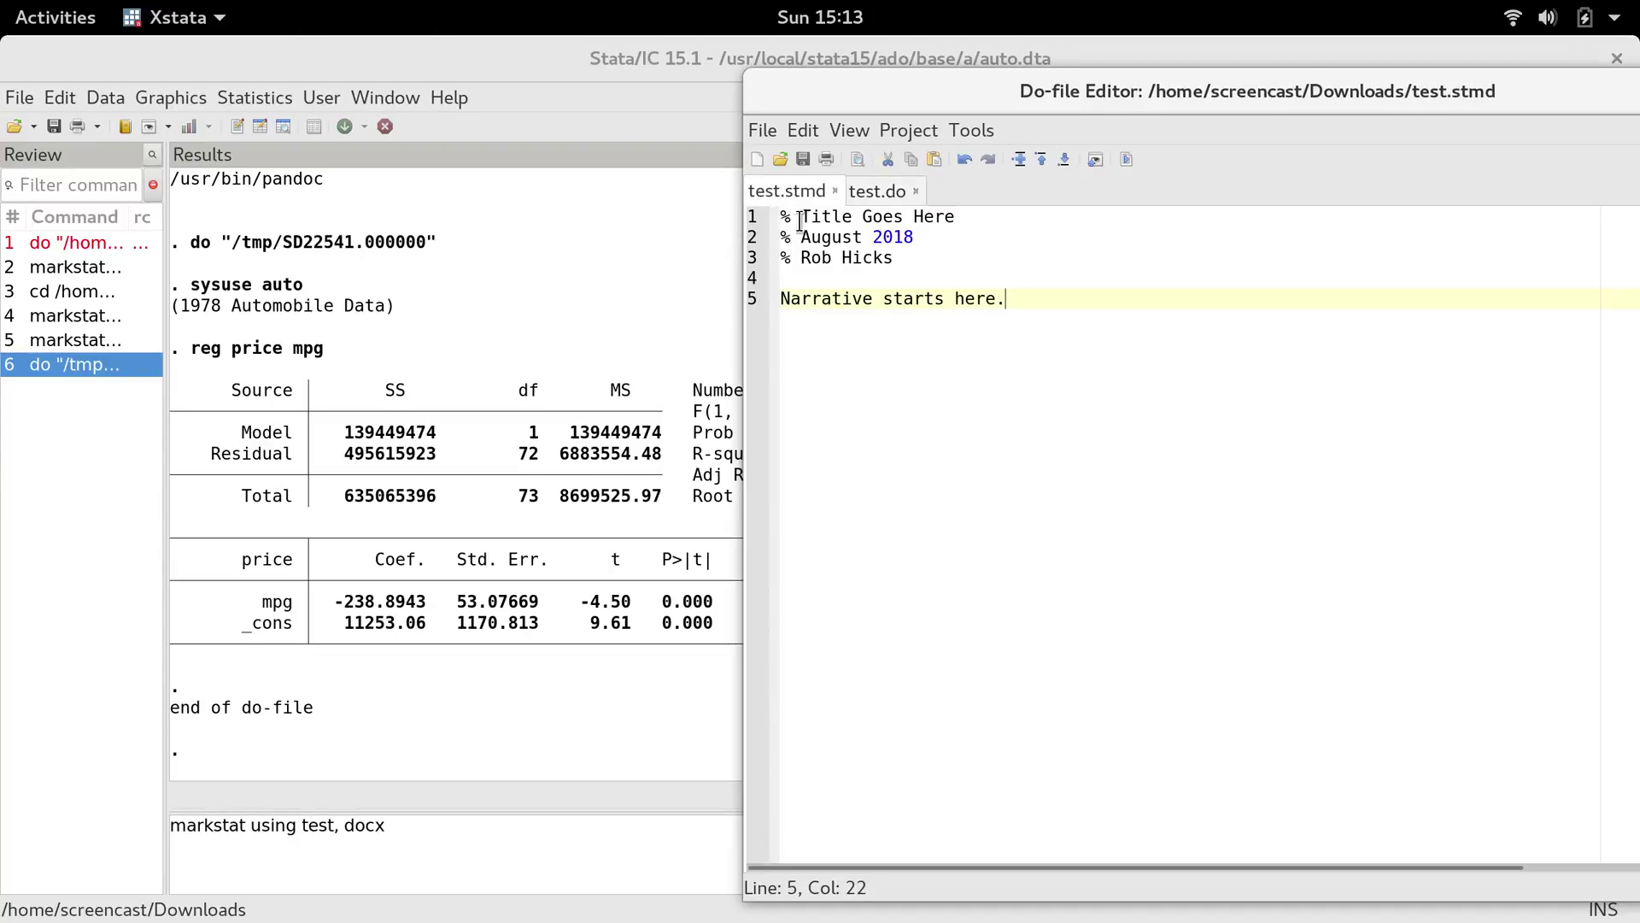
key(Return)
key(Return)
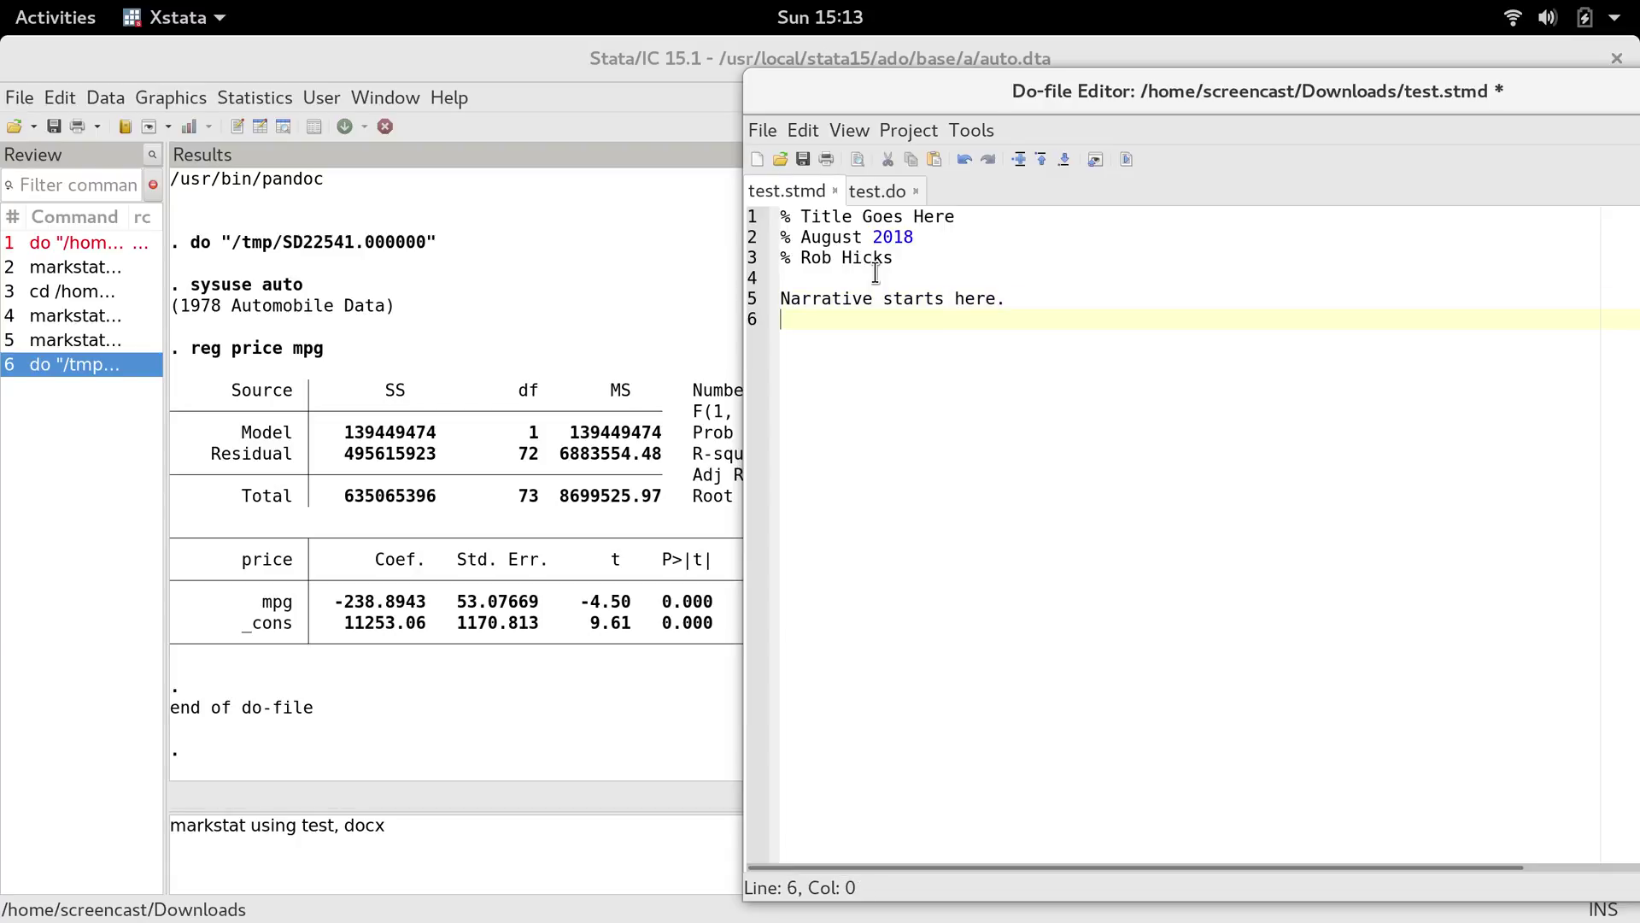
key(Tab)
key(ctrl+v)
key(Left)
key(Left)
key(Left)
key(Left)
key(Home)
key(Tab)
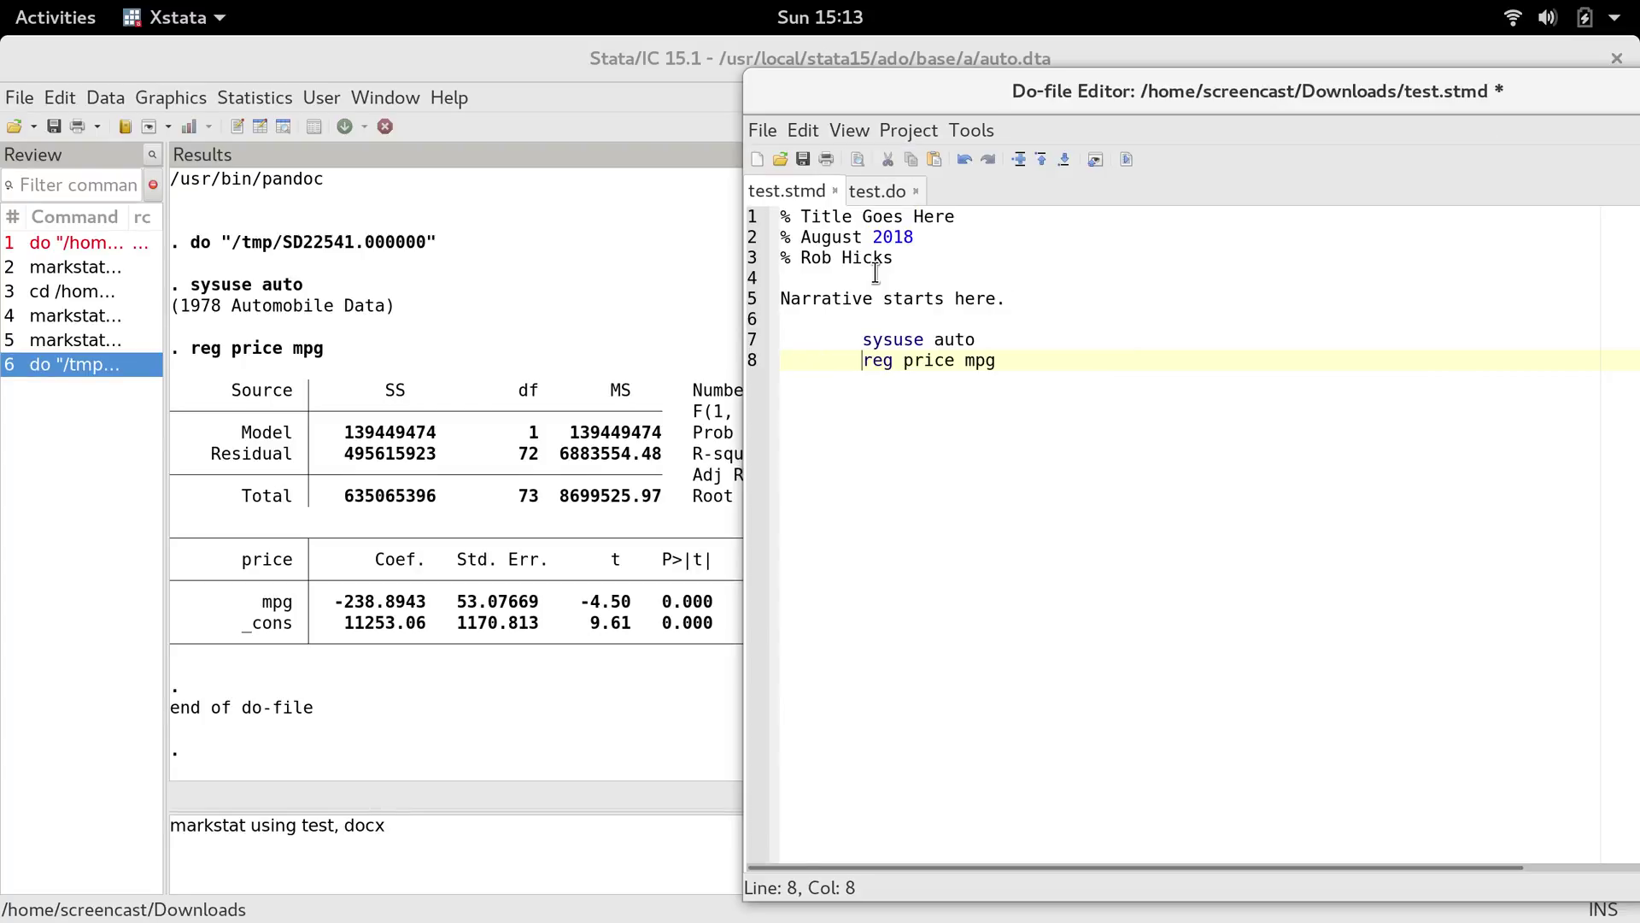
- Add the line "Describe what happened in the regression" below the code and save test.stmd
key(End)
key(Return)
key(Return)
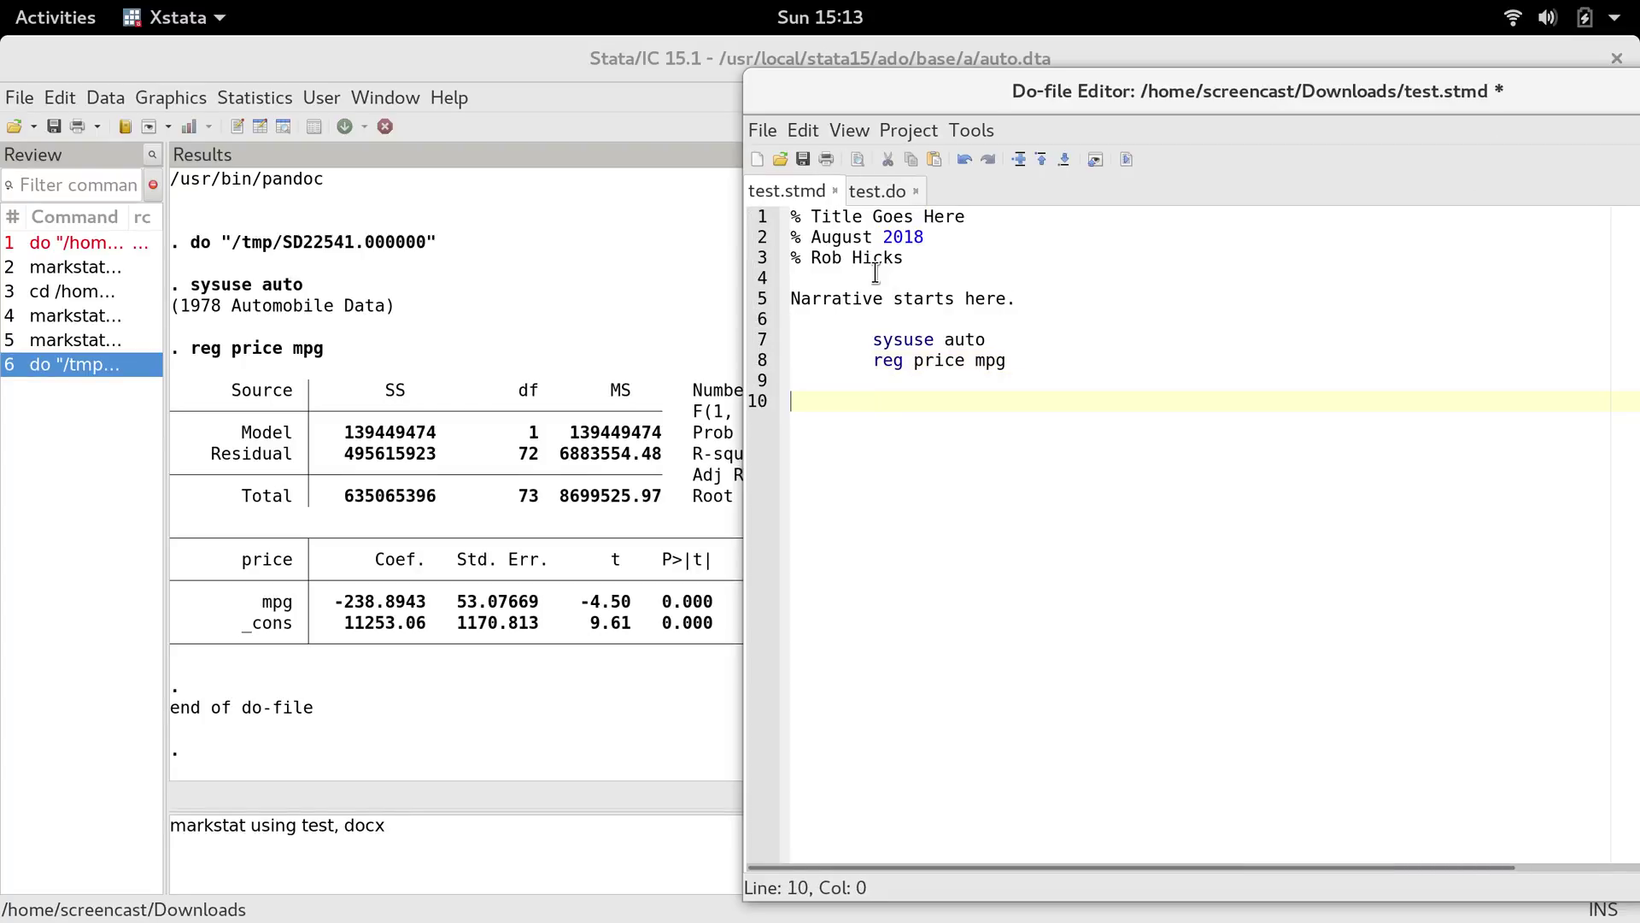
text(Describe w)
text(hat happe)
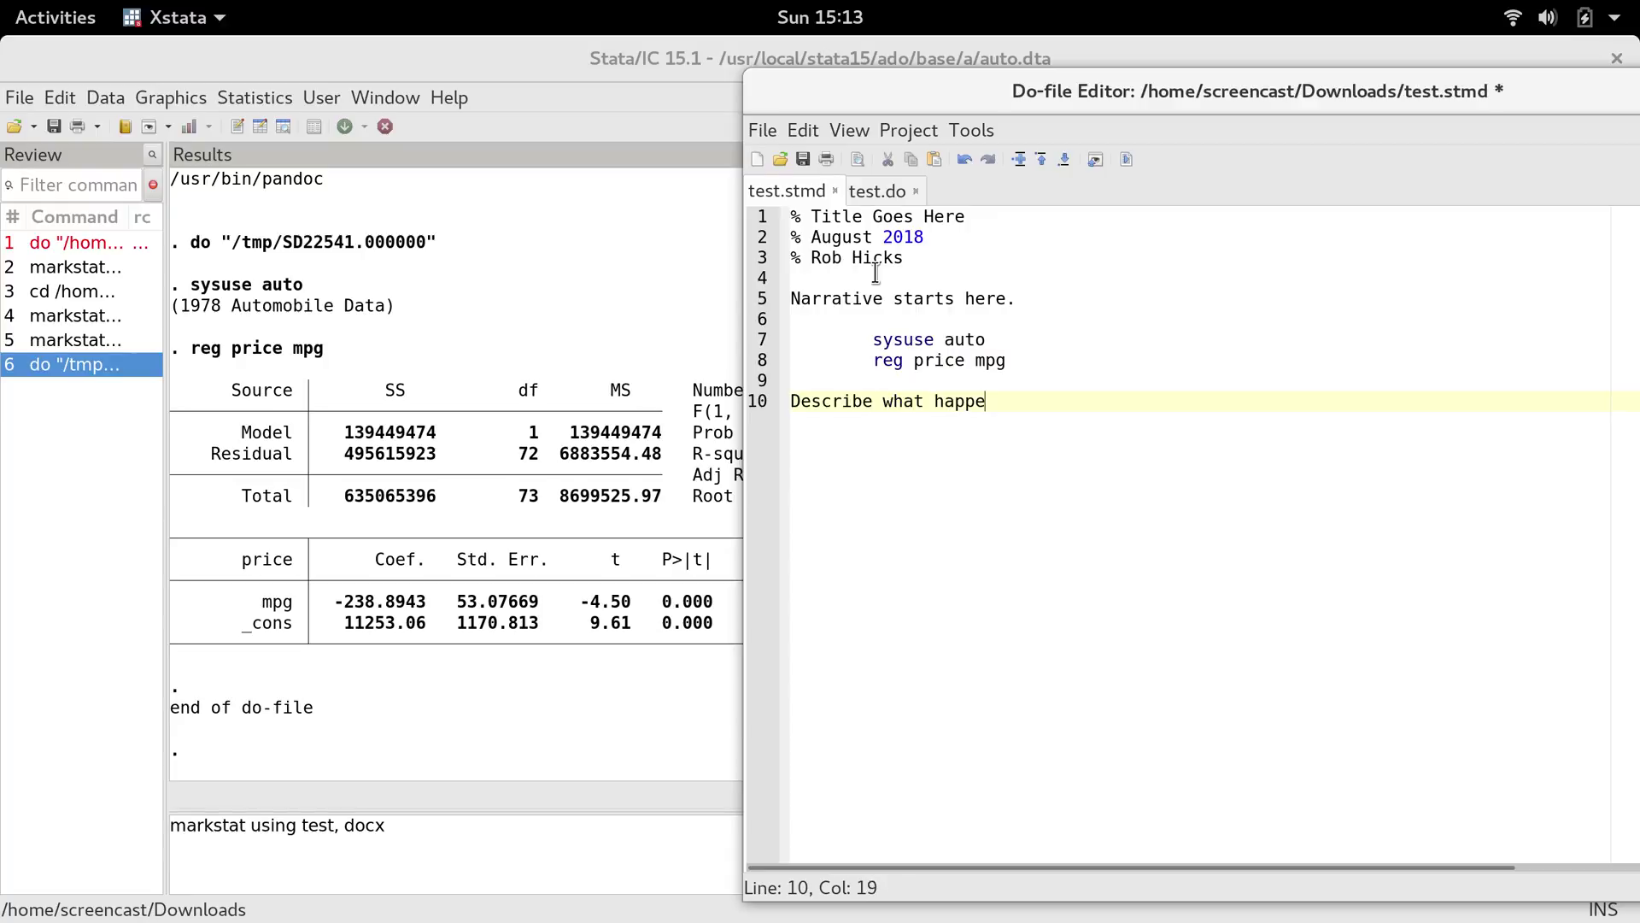
text(ned in the regression)
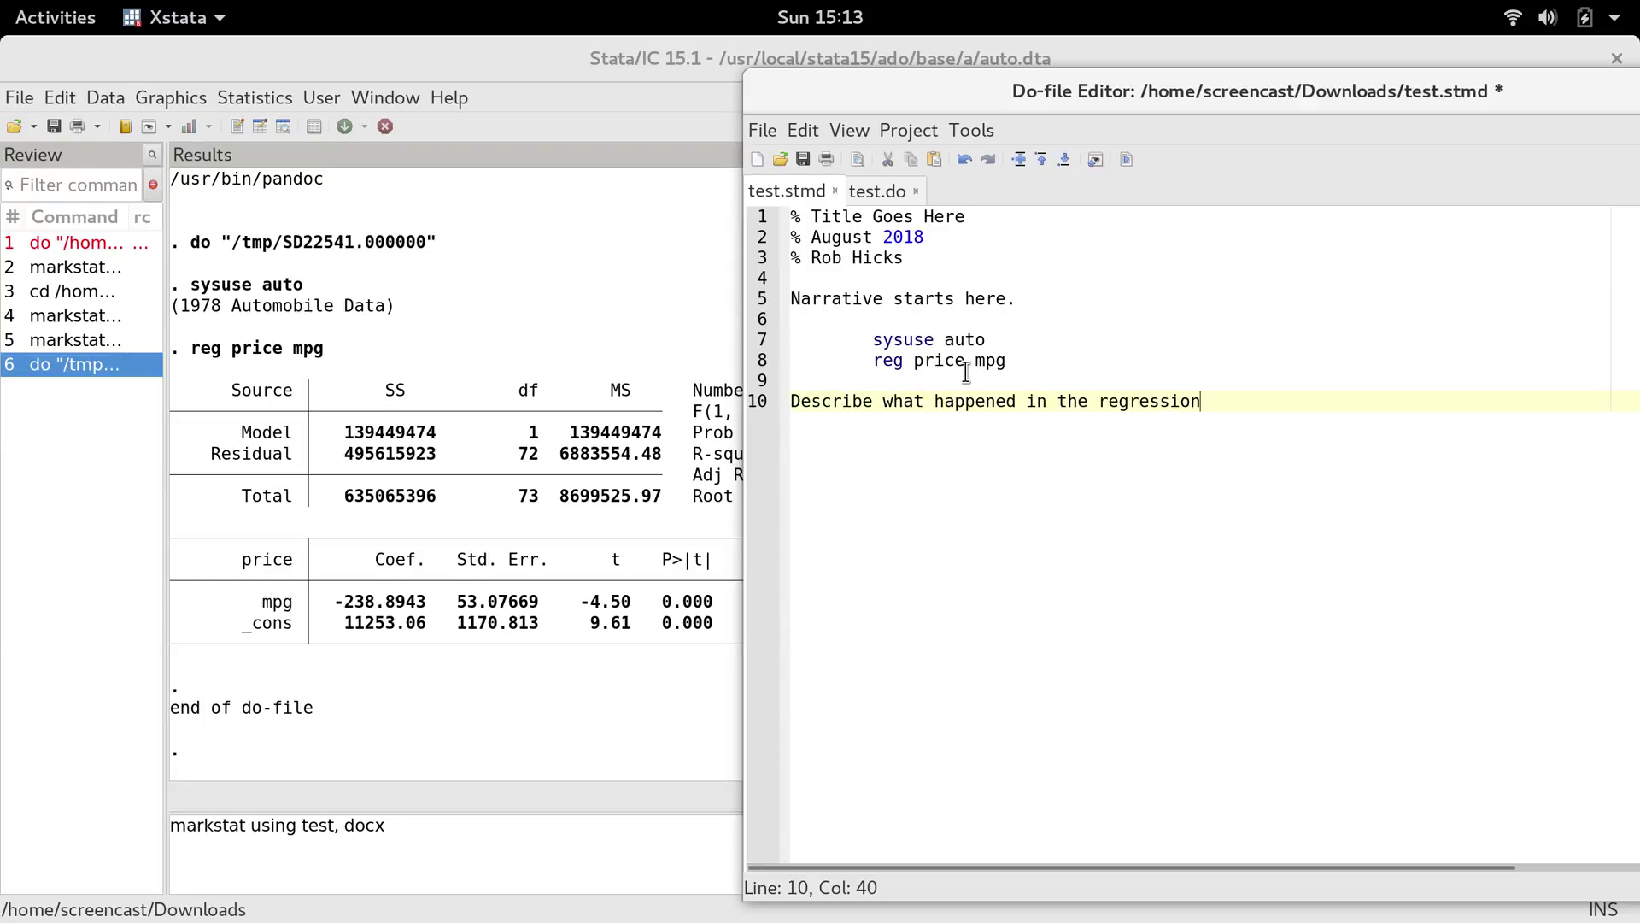
click(805, 159)
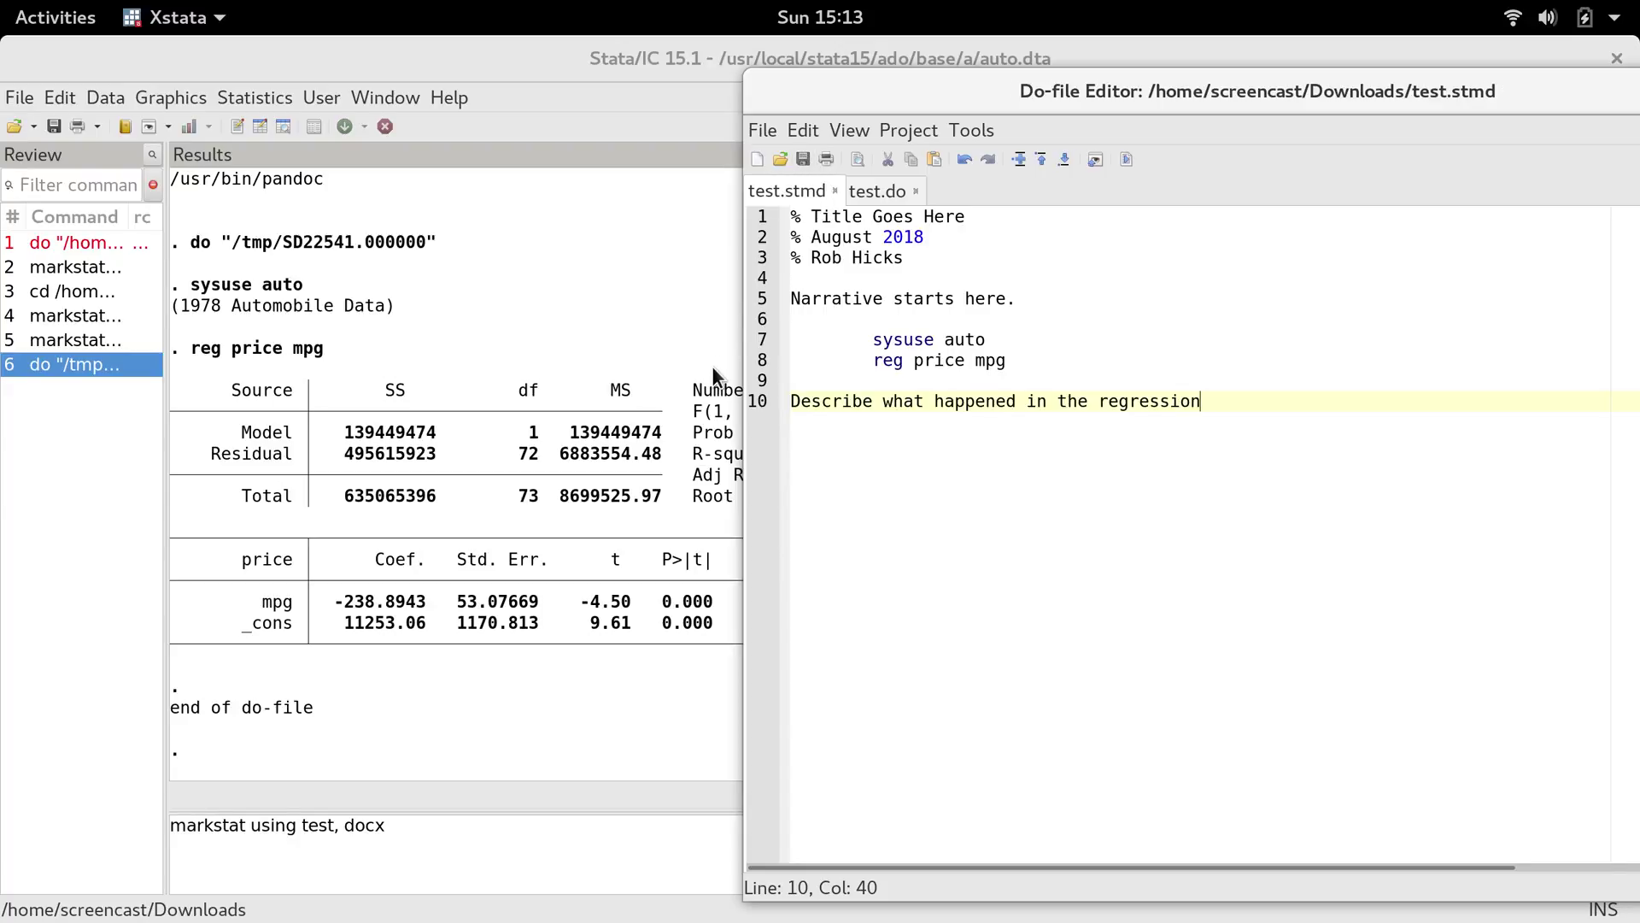
- Re-run "markstat using test, docx" to regenerate the Word document
click(460, 825)
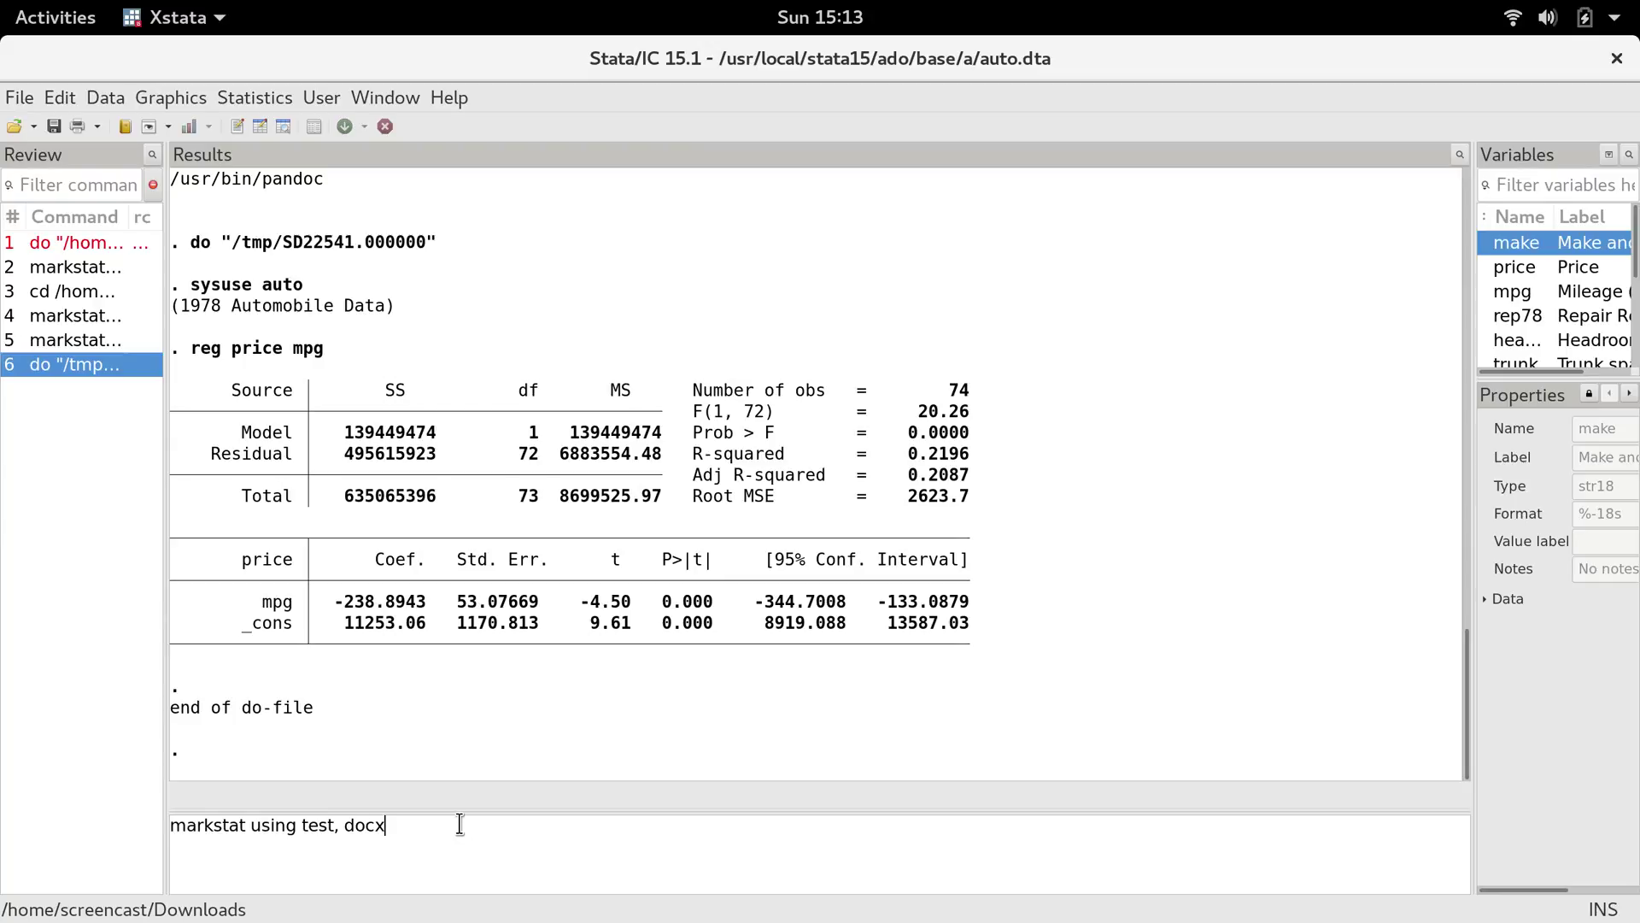
key(Return)
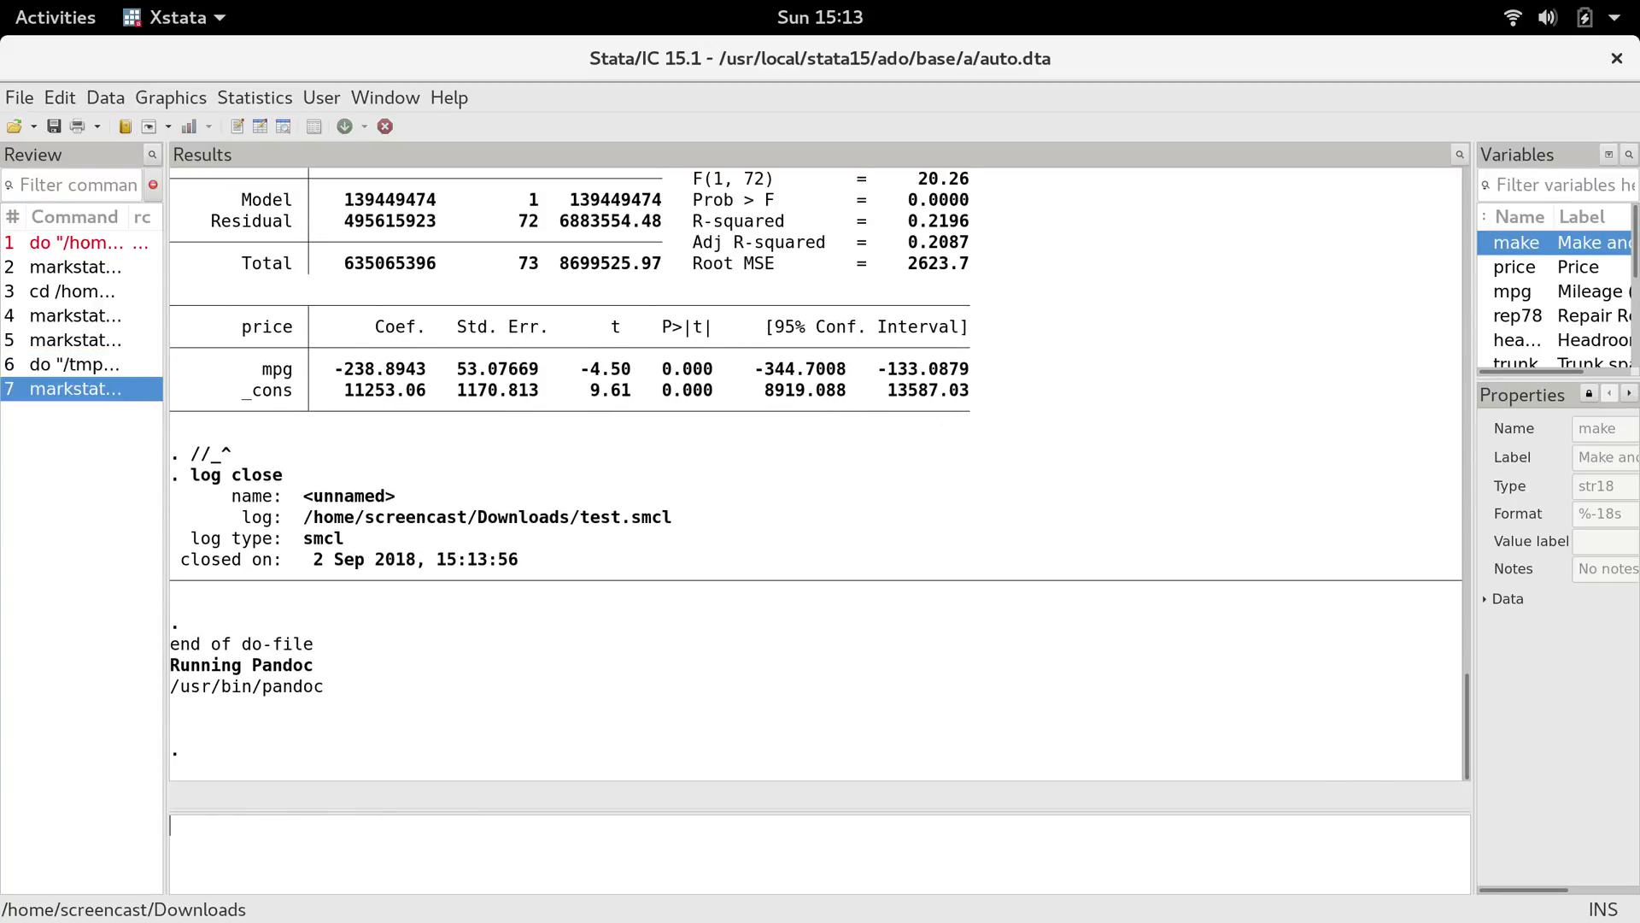
- Reload test.docx in Firefox and open it with LibreOffice Writer
key(super)
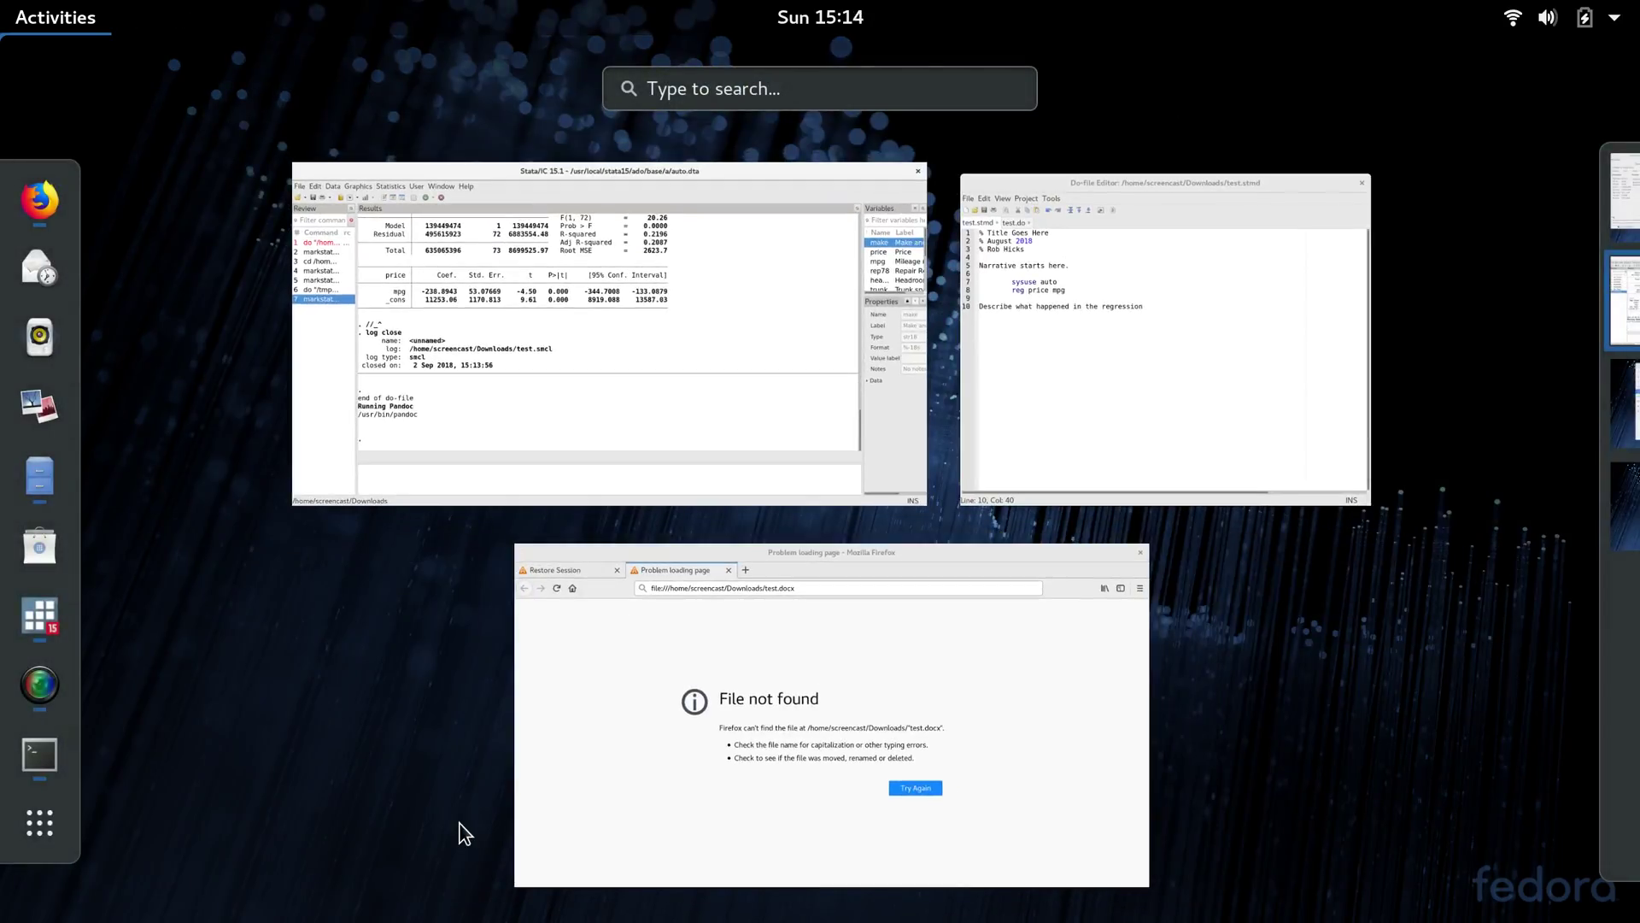
click(651, 760)
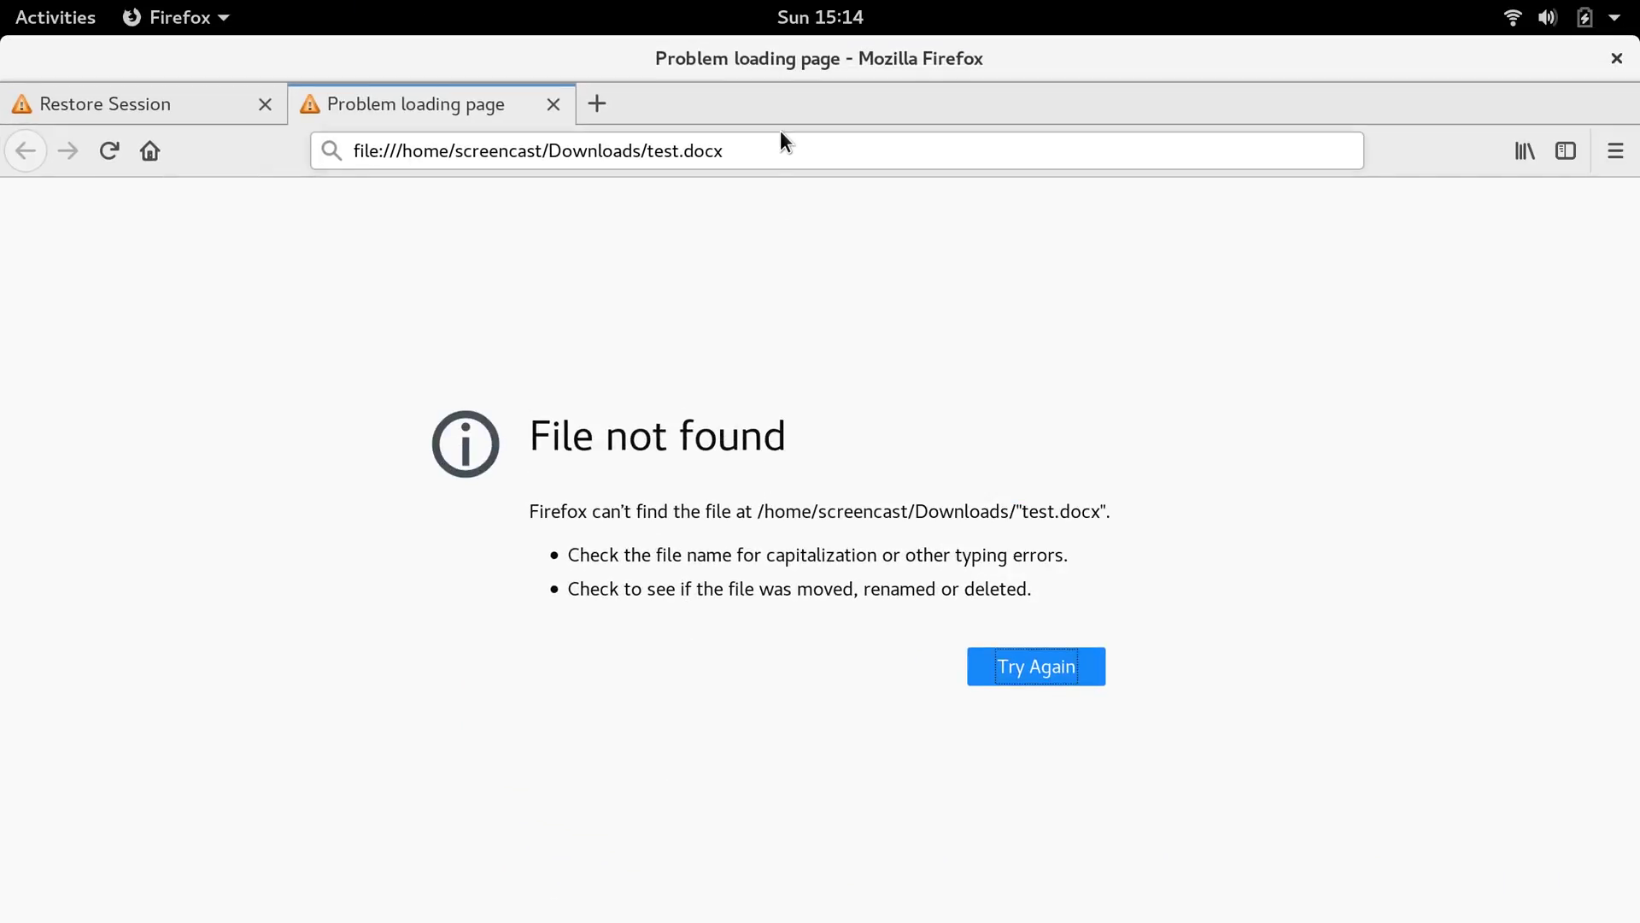
click(754, 152)
key(Return)
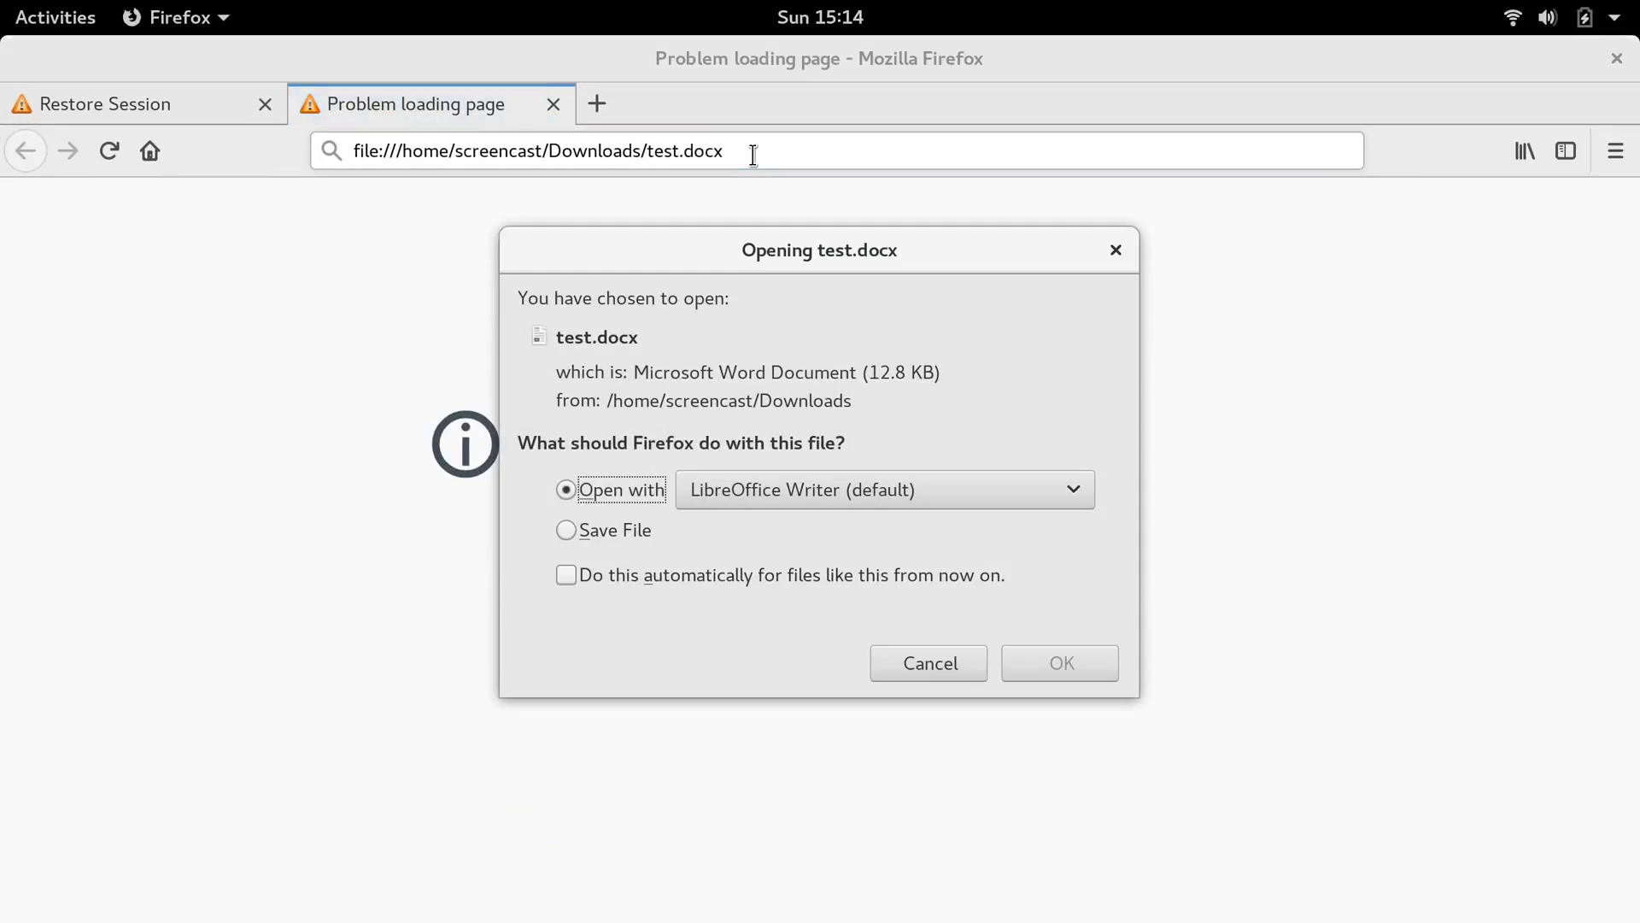
click(1032, 658)
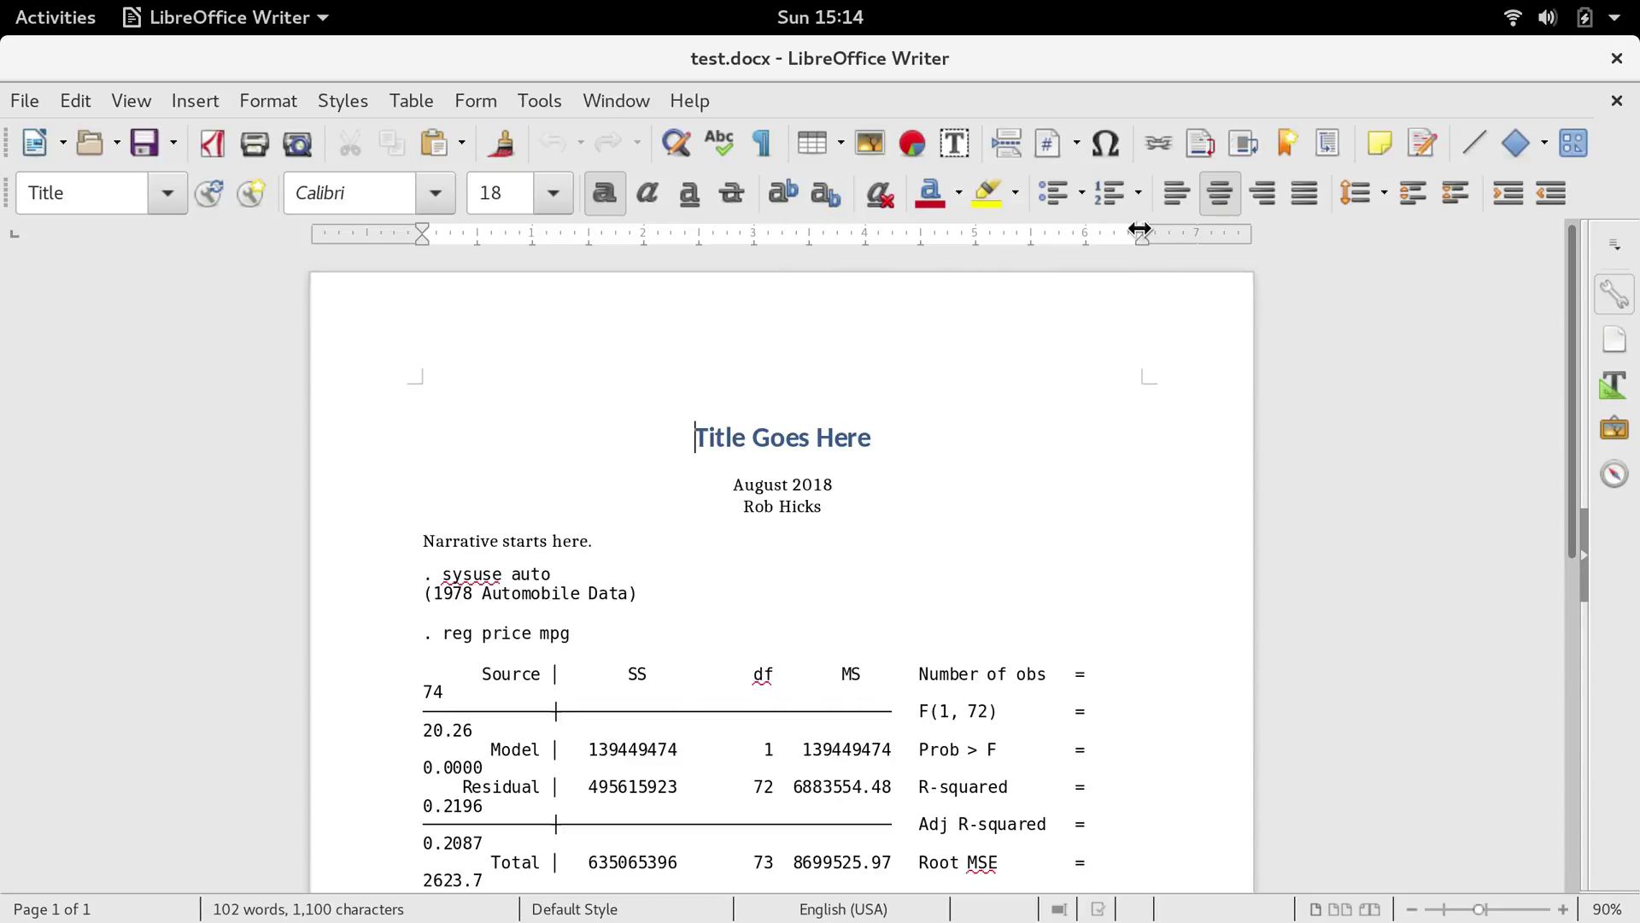
- Widen the left and right indents so the regression table fits, review the document, then close it
drag(1139, 230, 1198, 231)
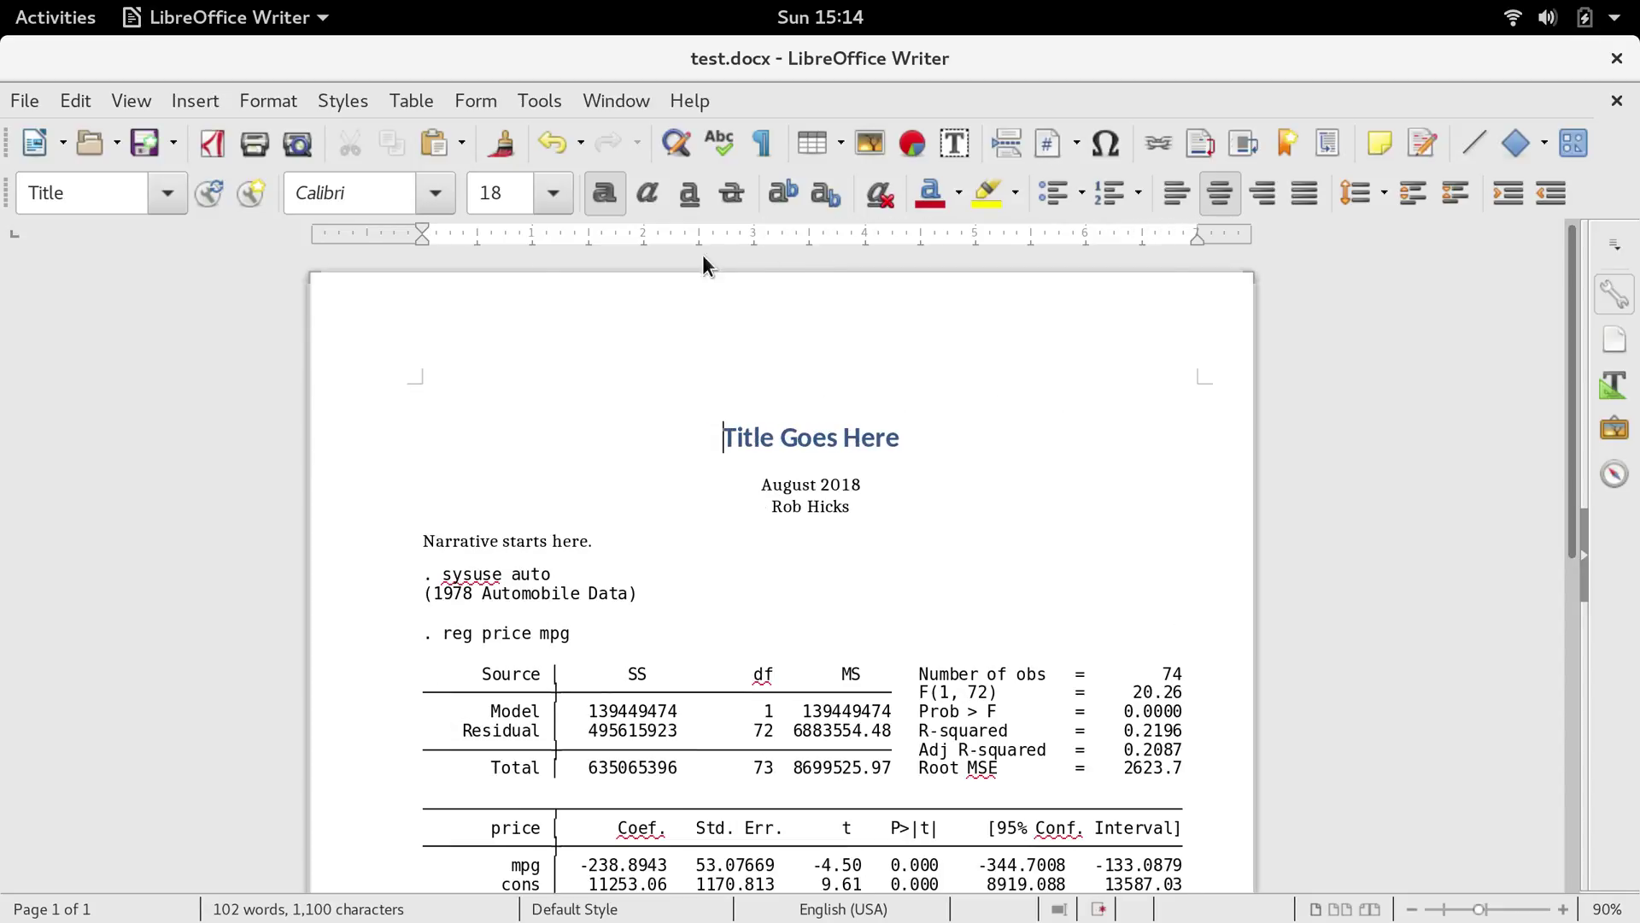
drag(425, 232, 384, 233)
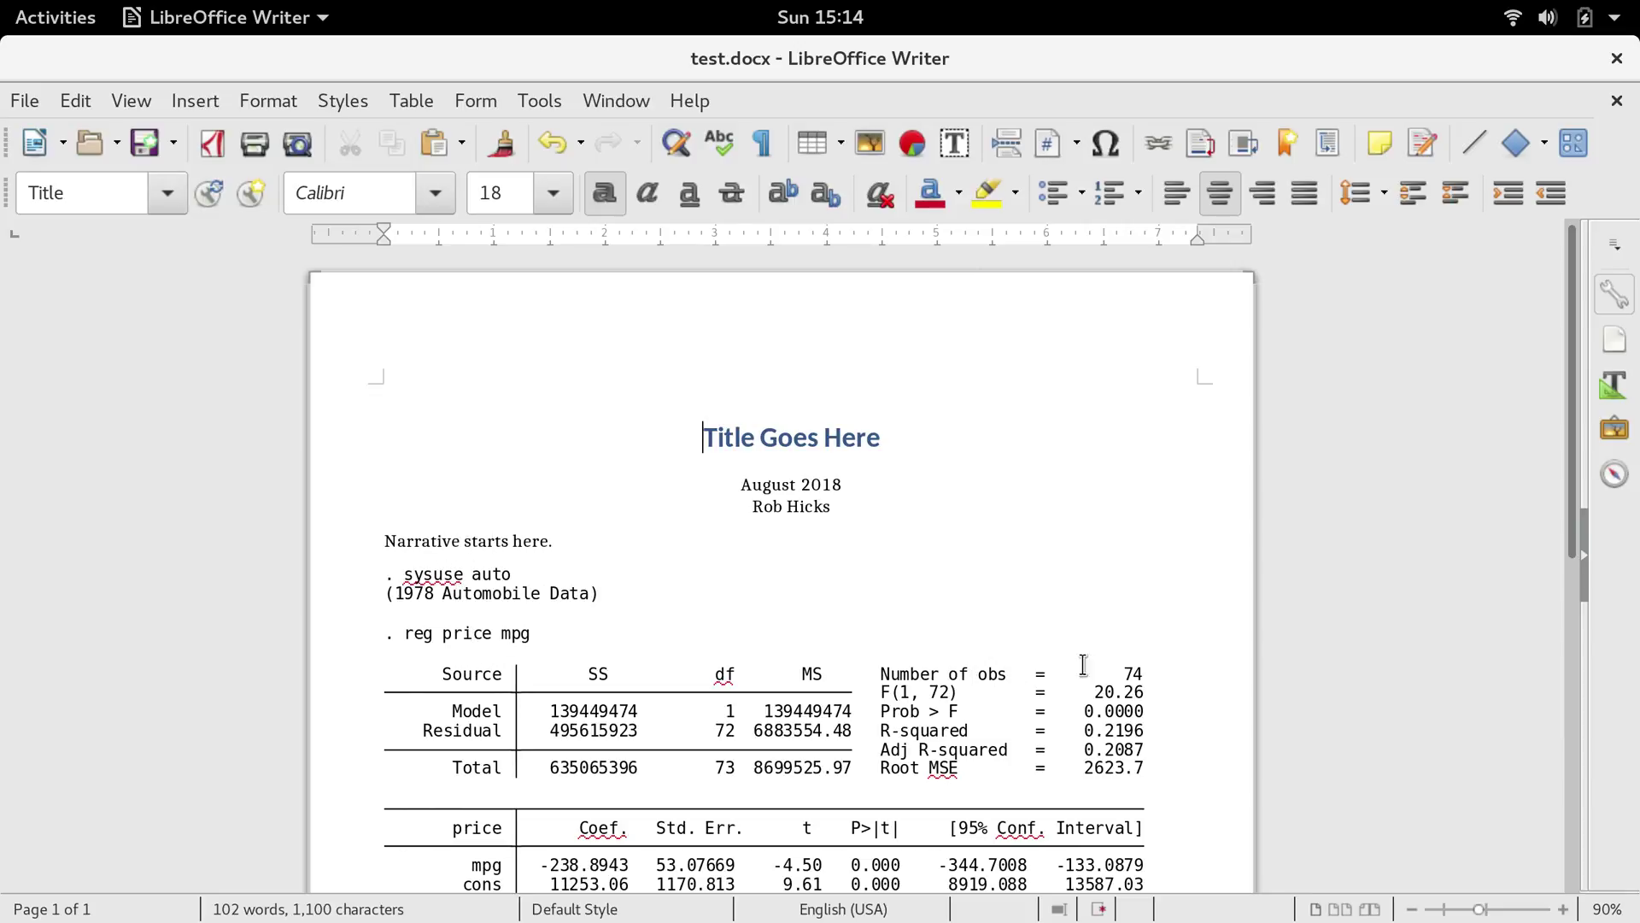
scroll(1207, 650, down, 3)
scroll(1207, 649, down, 1)
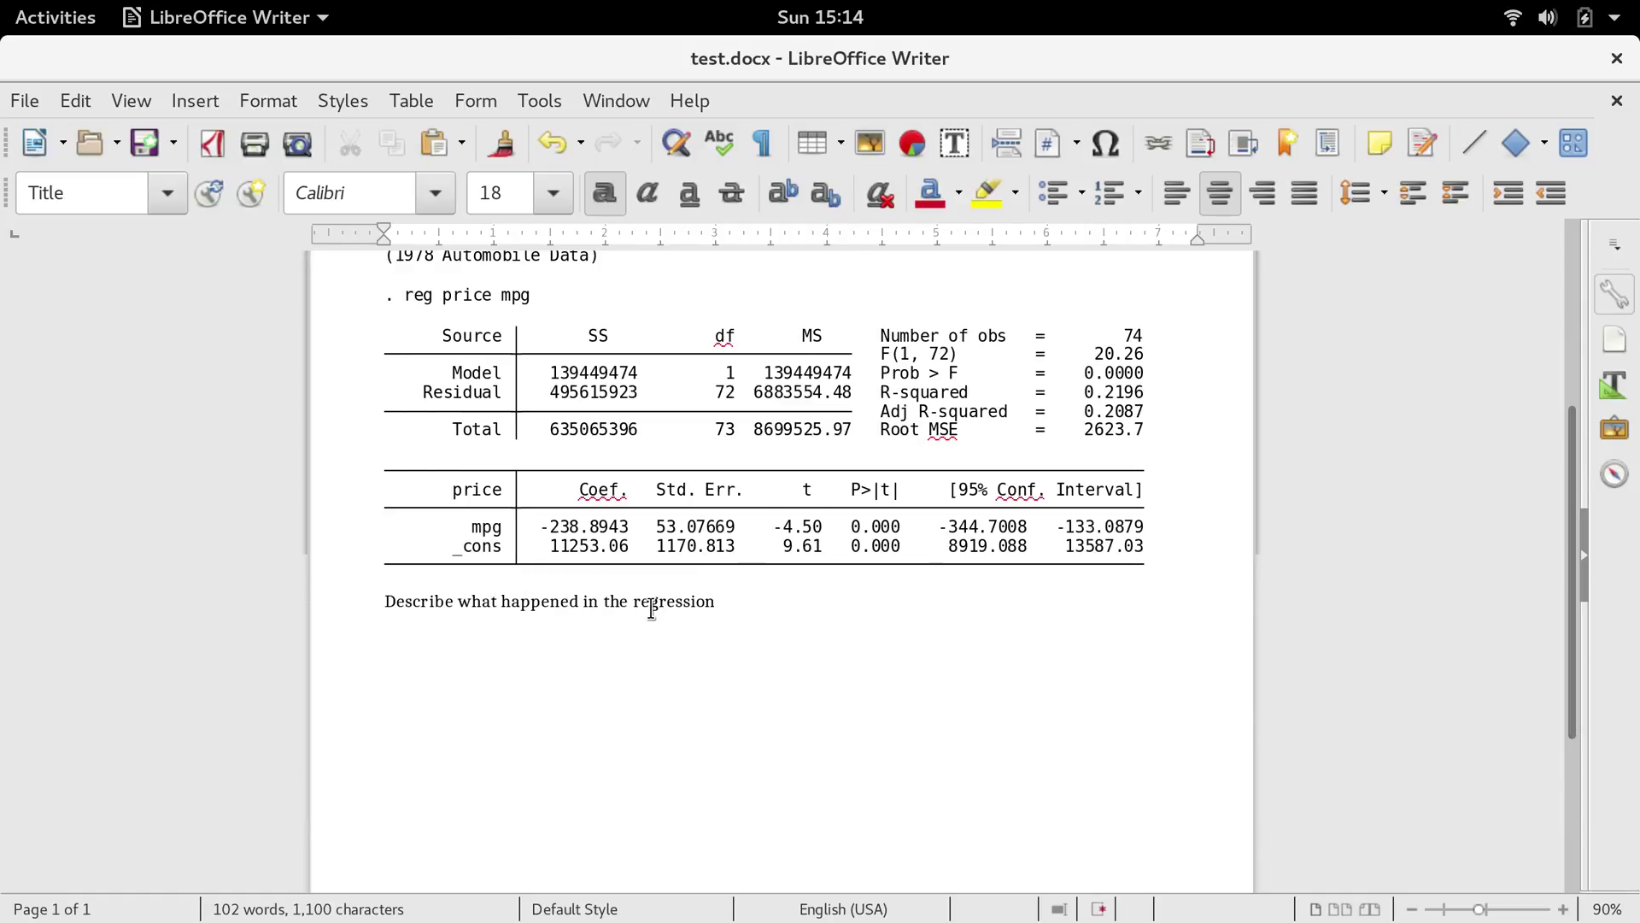
click(1616, 58)
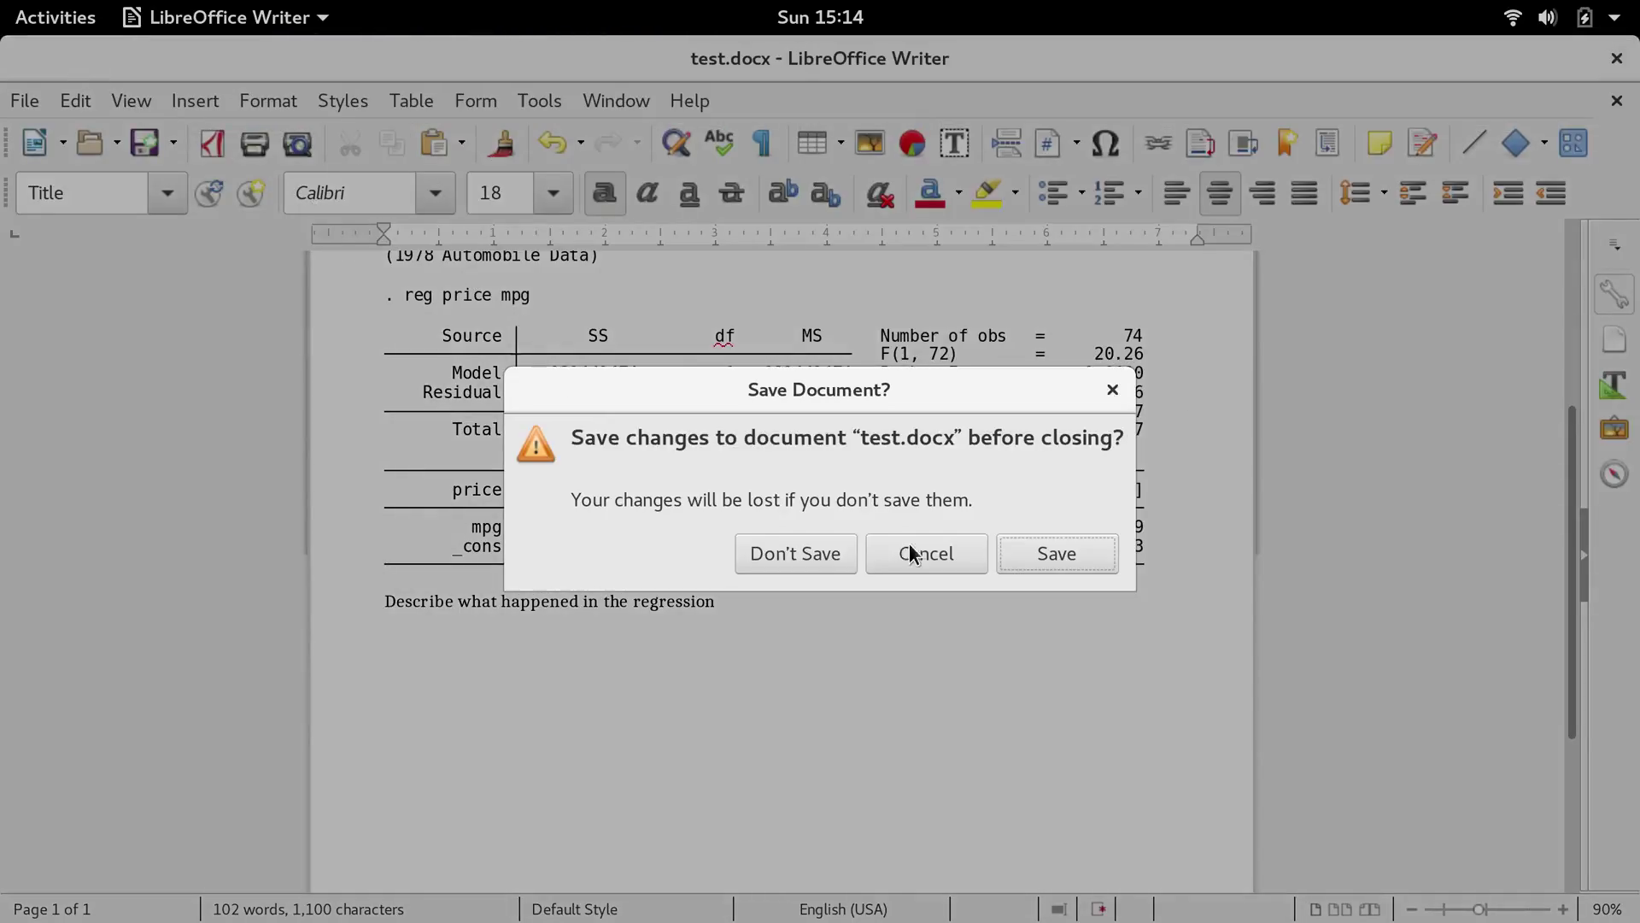
- Close Writer without saving and bring Stata's Do-file Editor back in front of the results
click(806, 548)
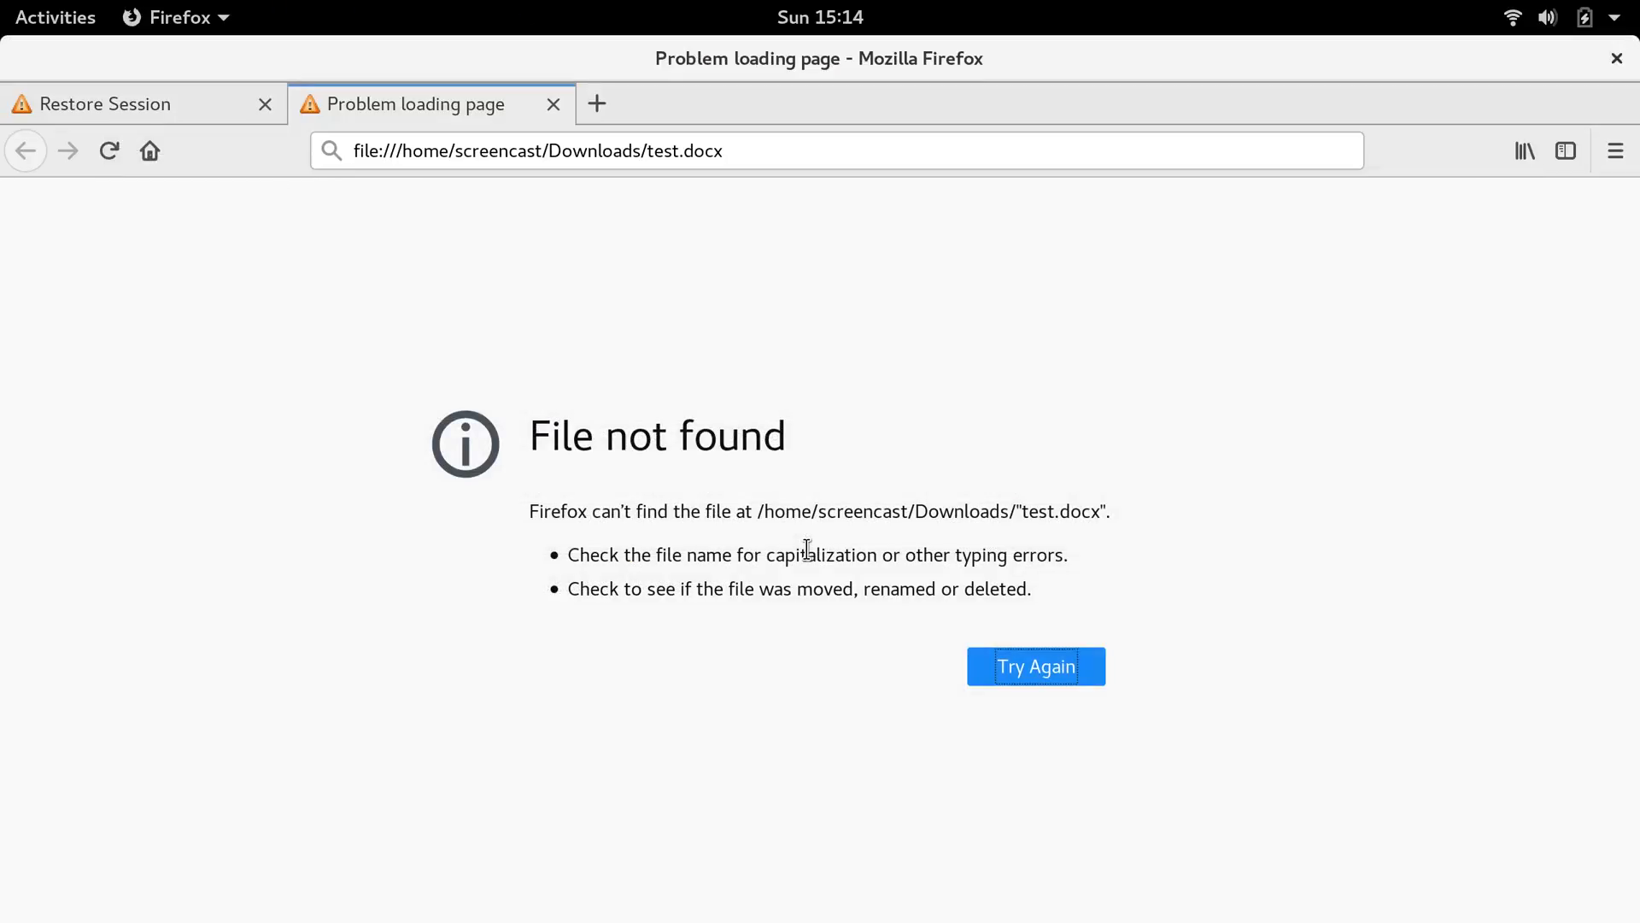
key(super)
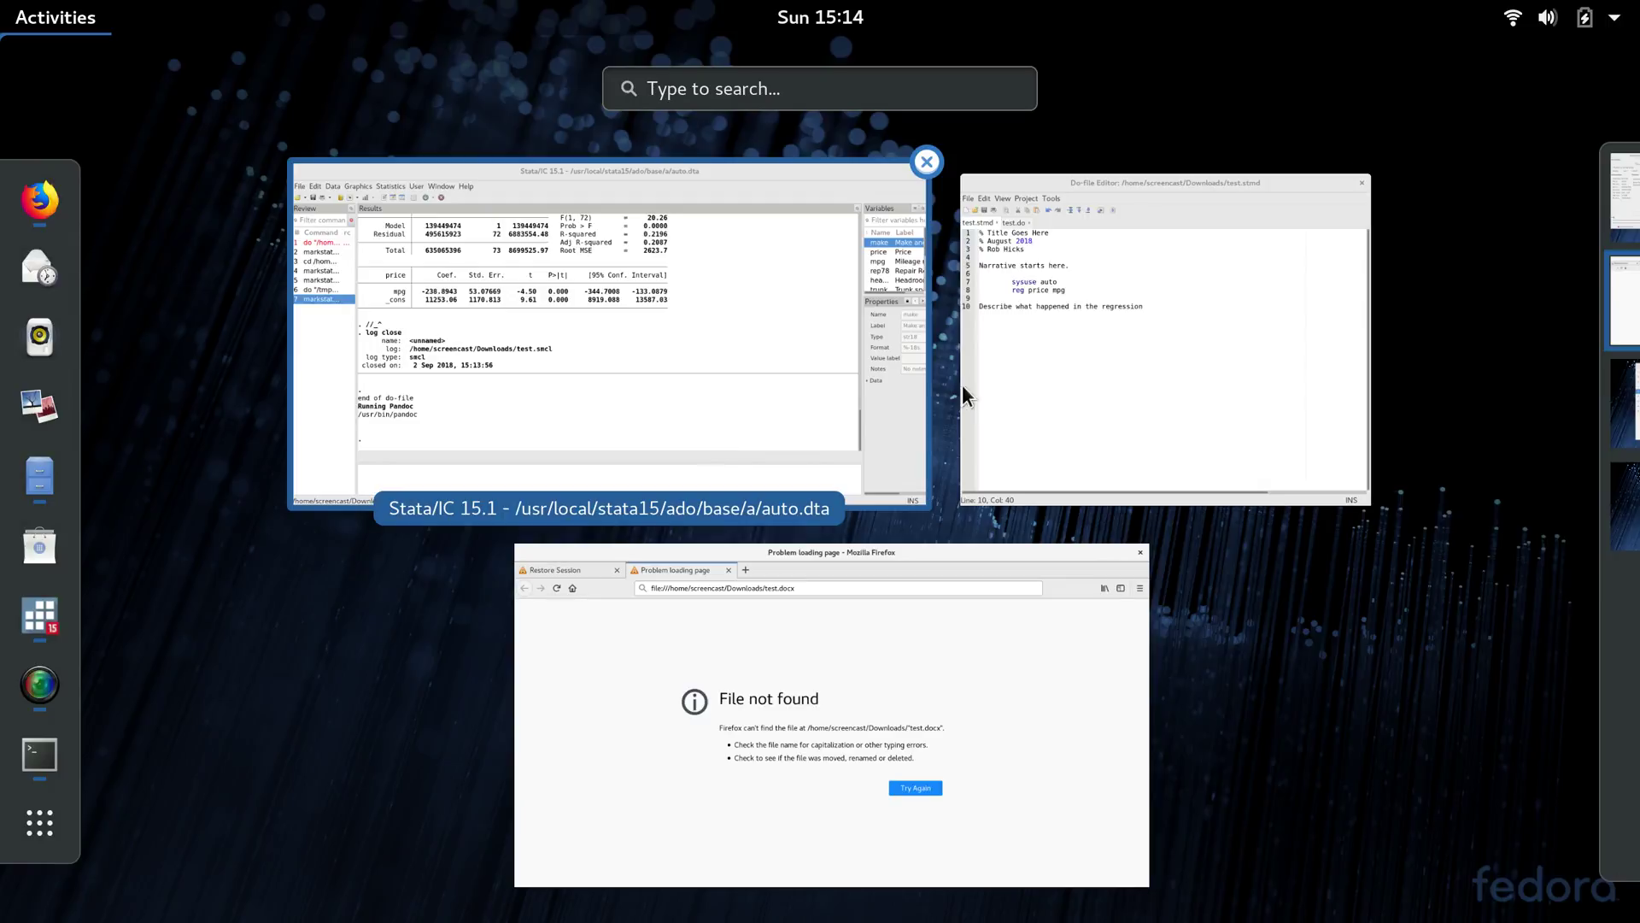
click(1212, 346)
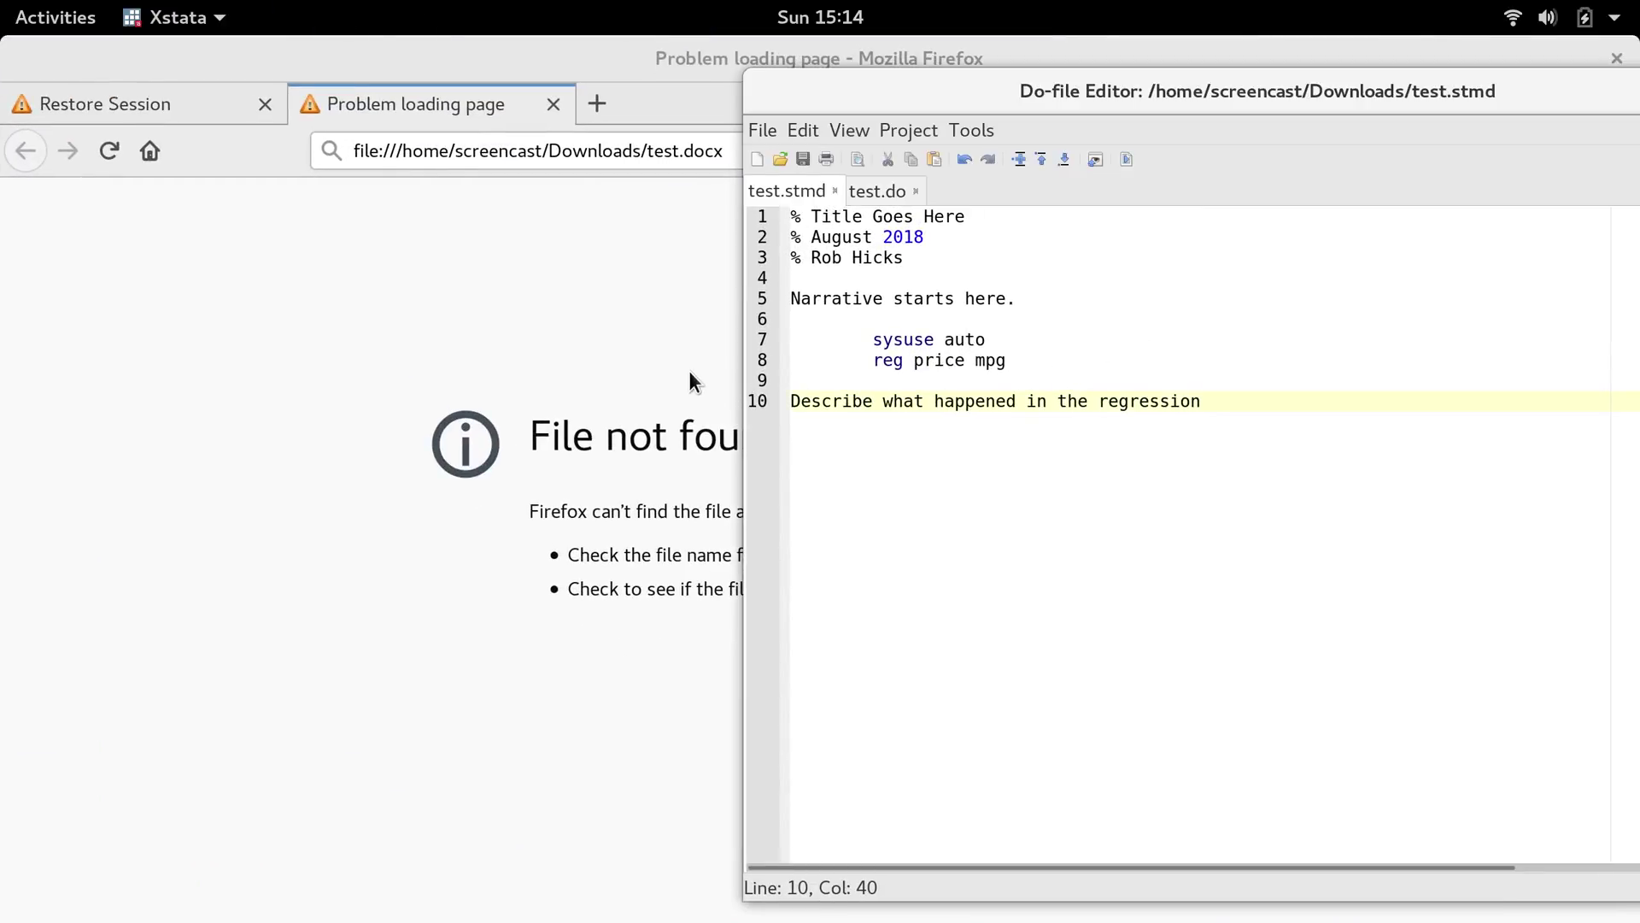
key(super)
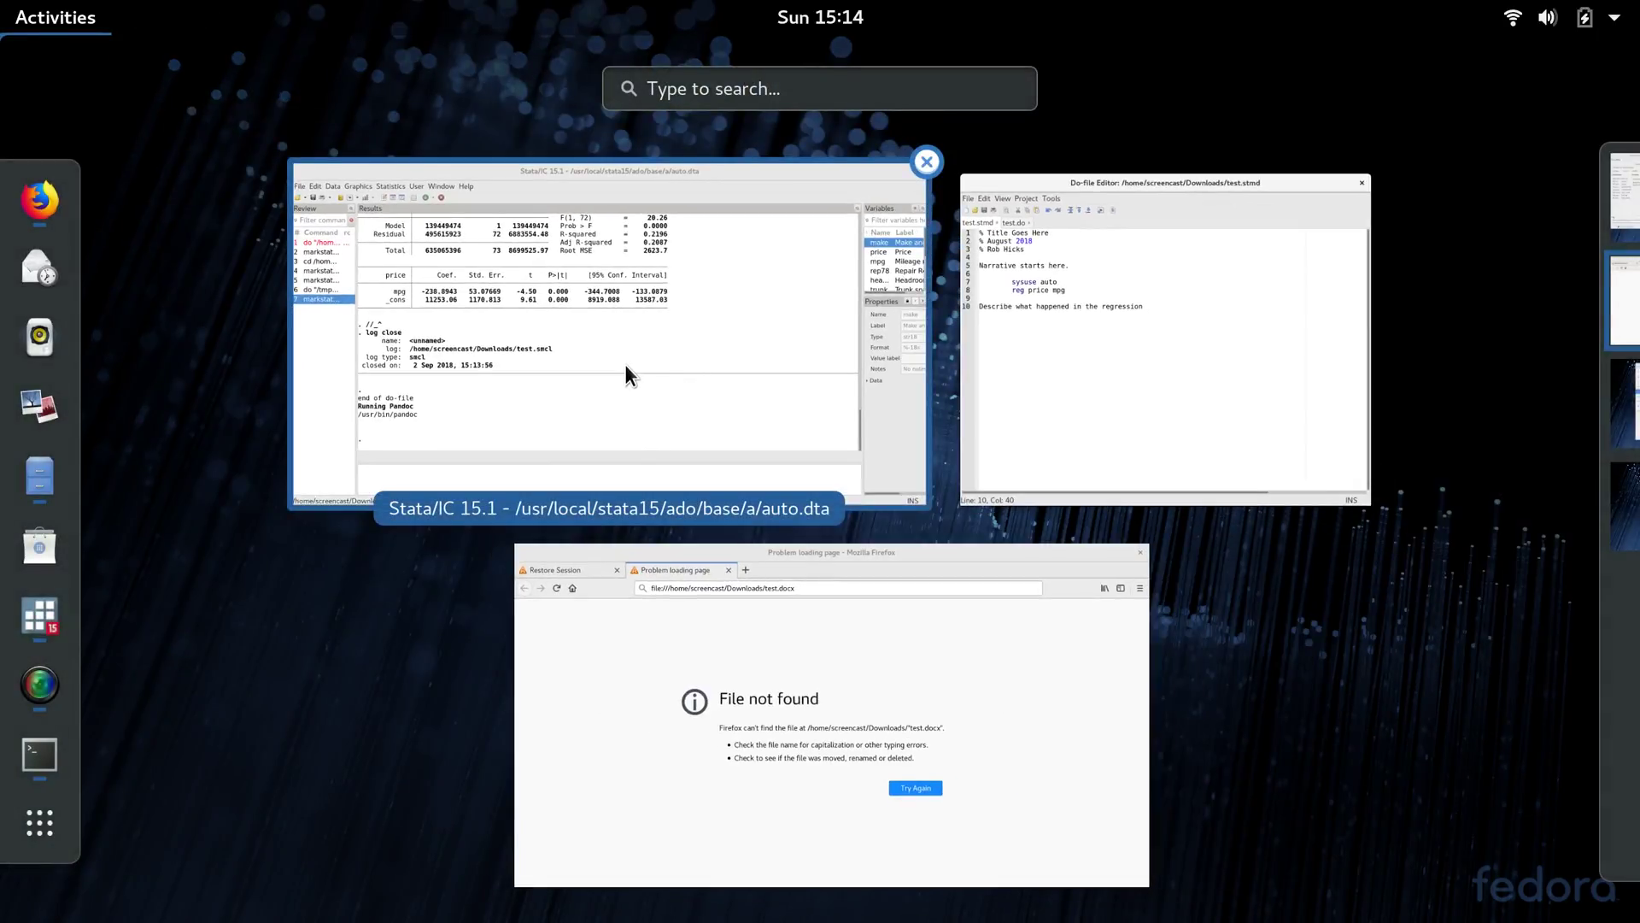
click(625, 367)
key(super)
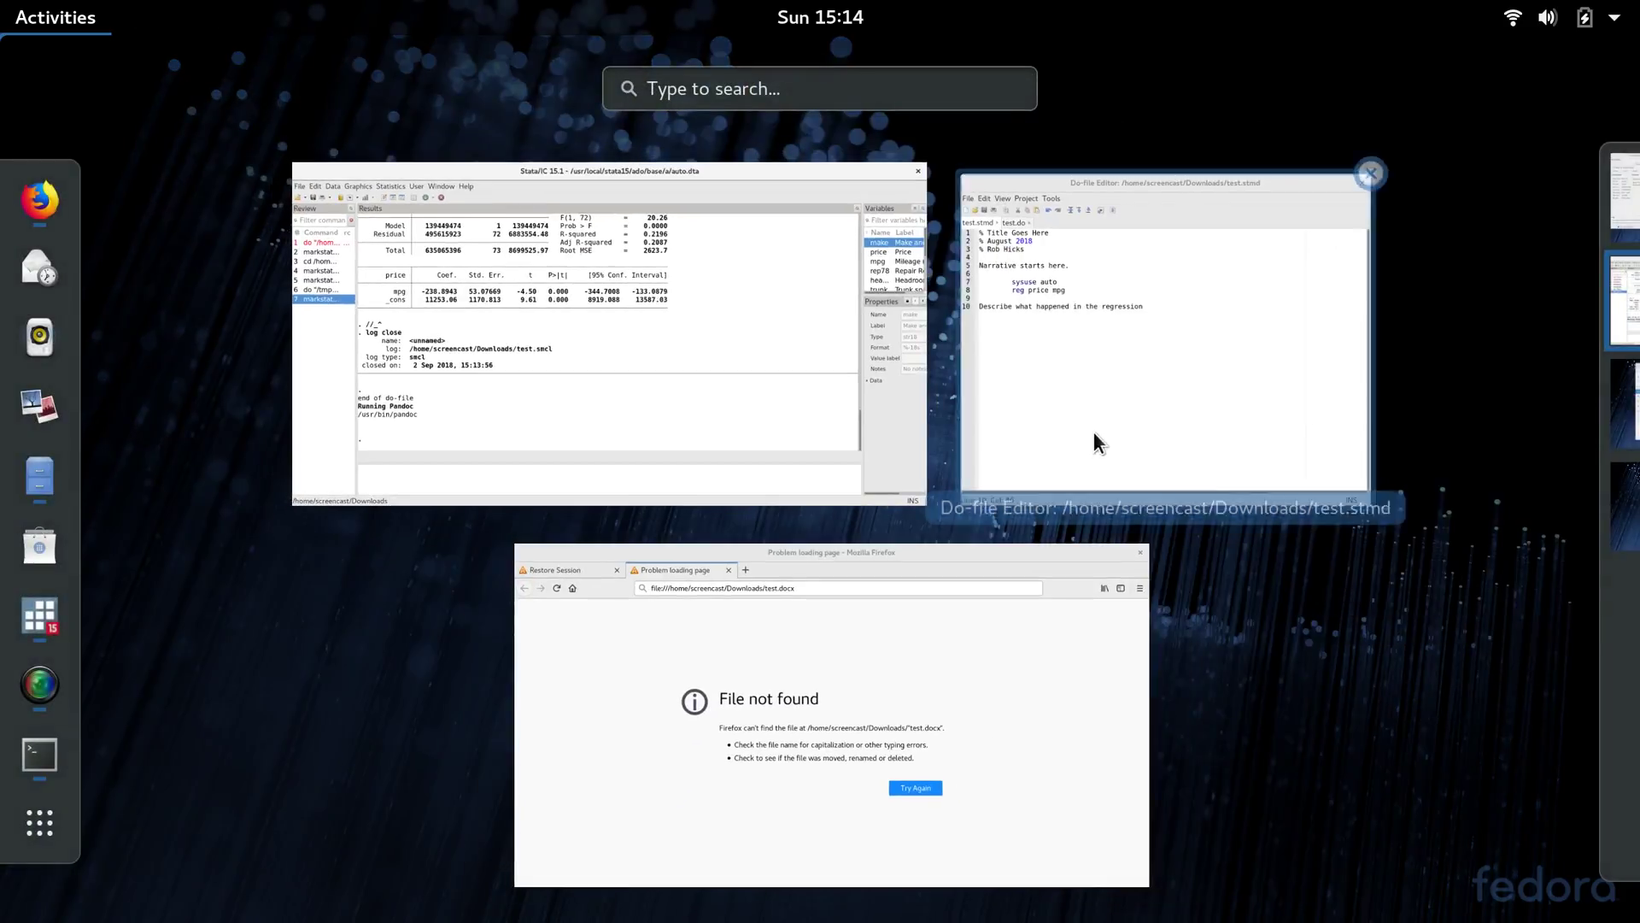
click(1131, 427)
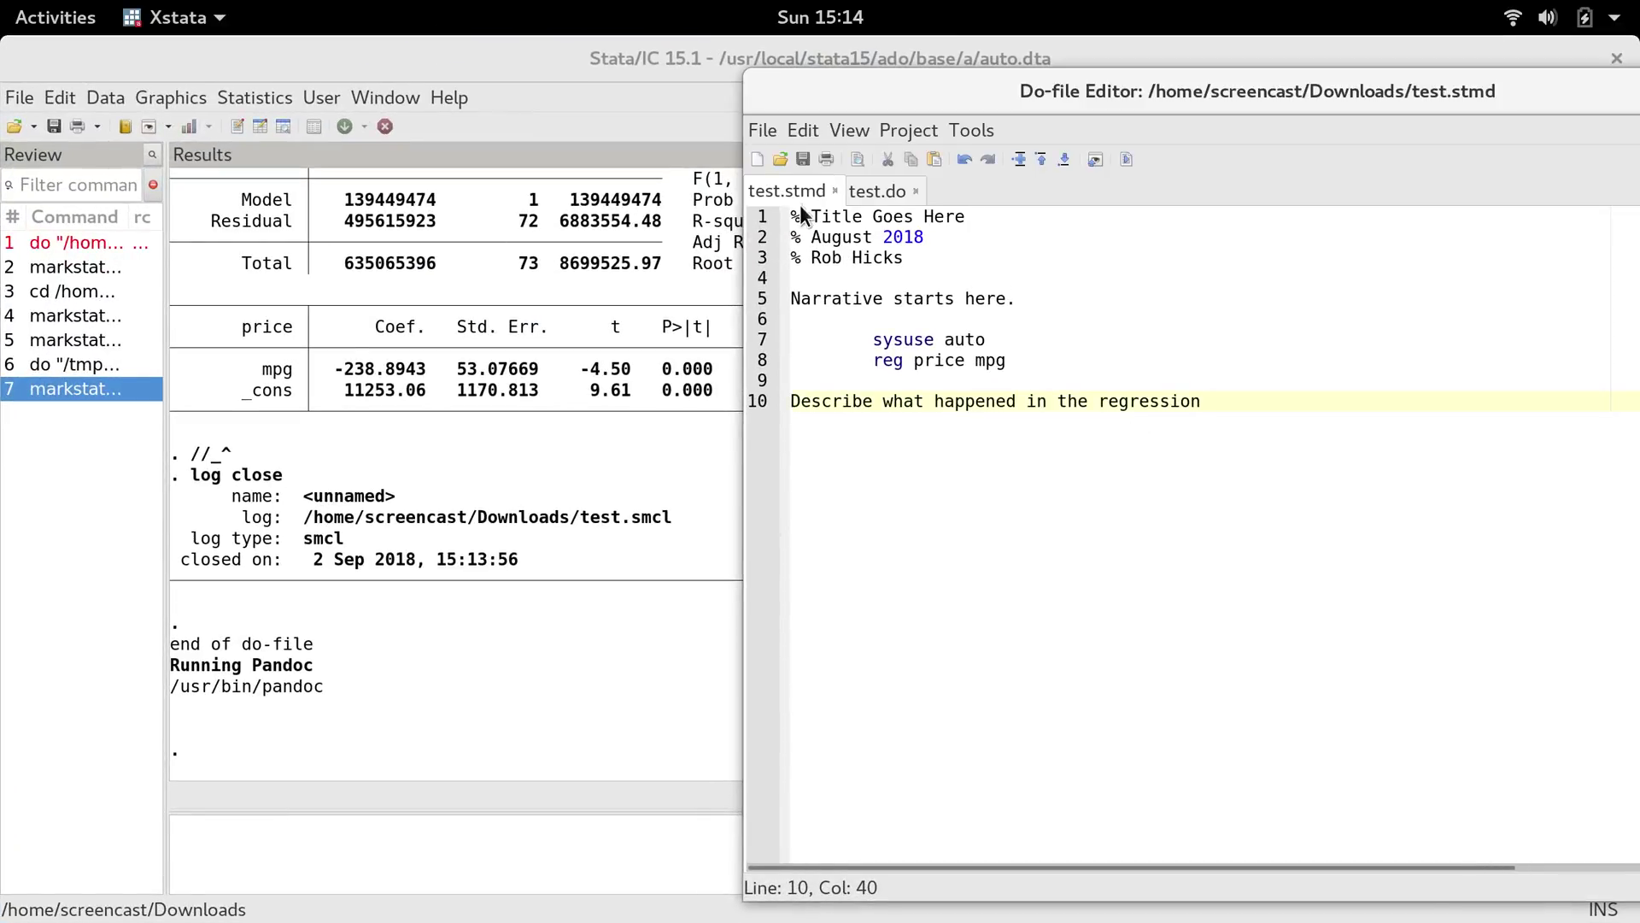
- Check that test.do holds sysuse auto and reg price mpg, then return to test.stmd
click(869, 191)
click(842, 276)
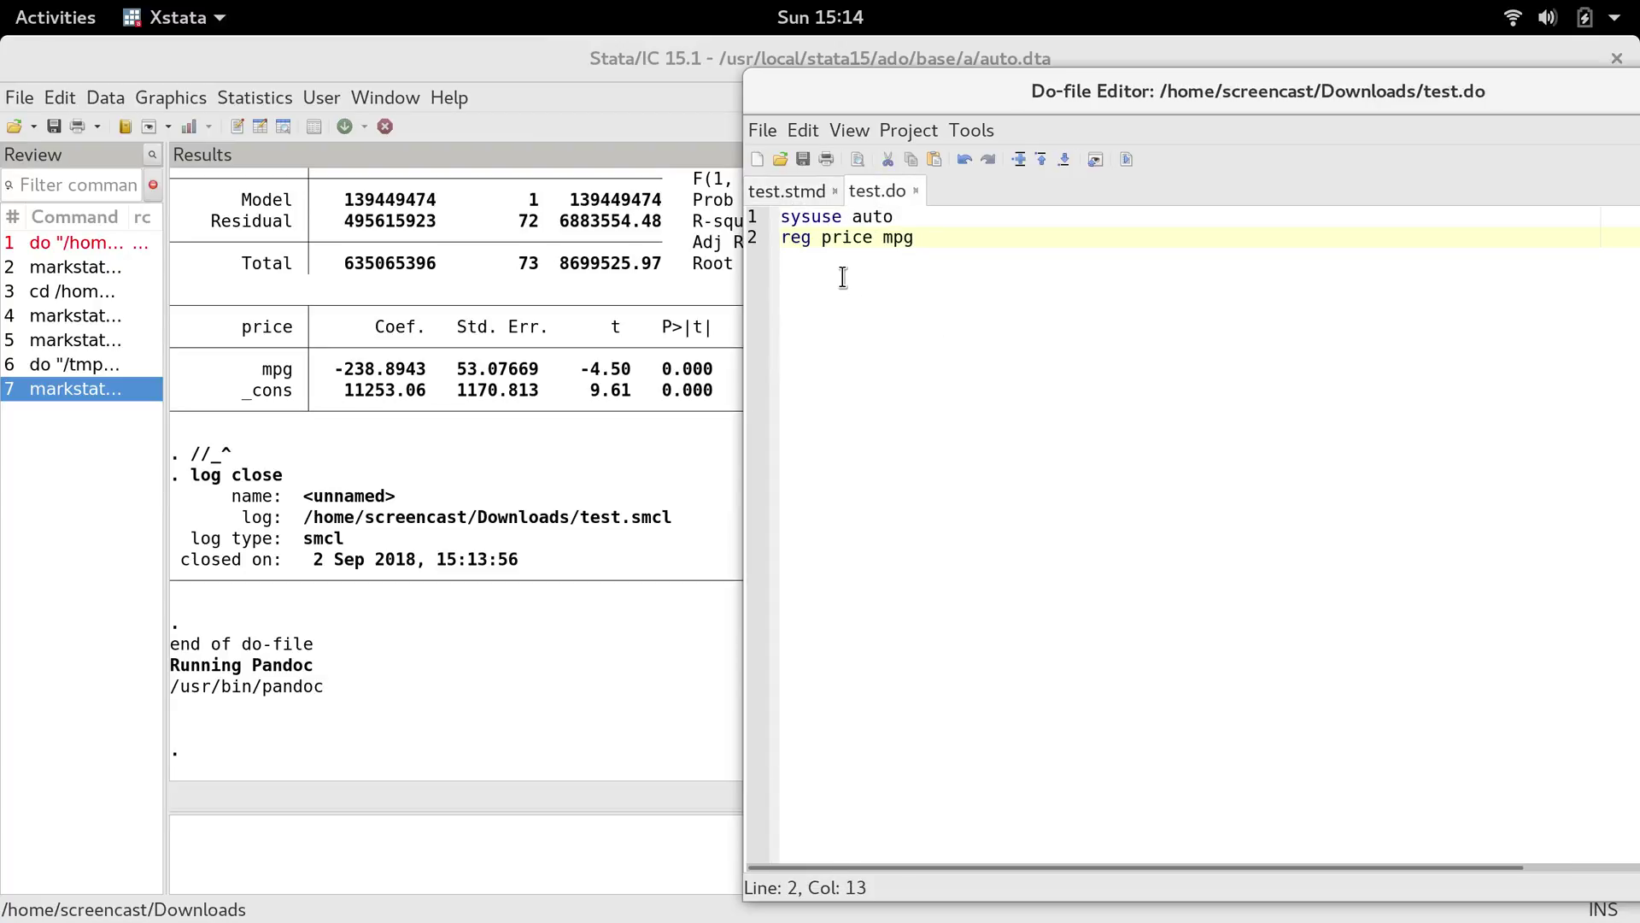
click(788, 186)
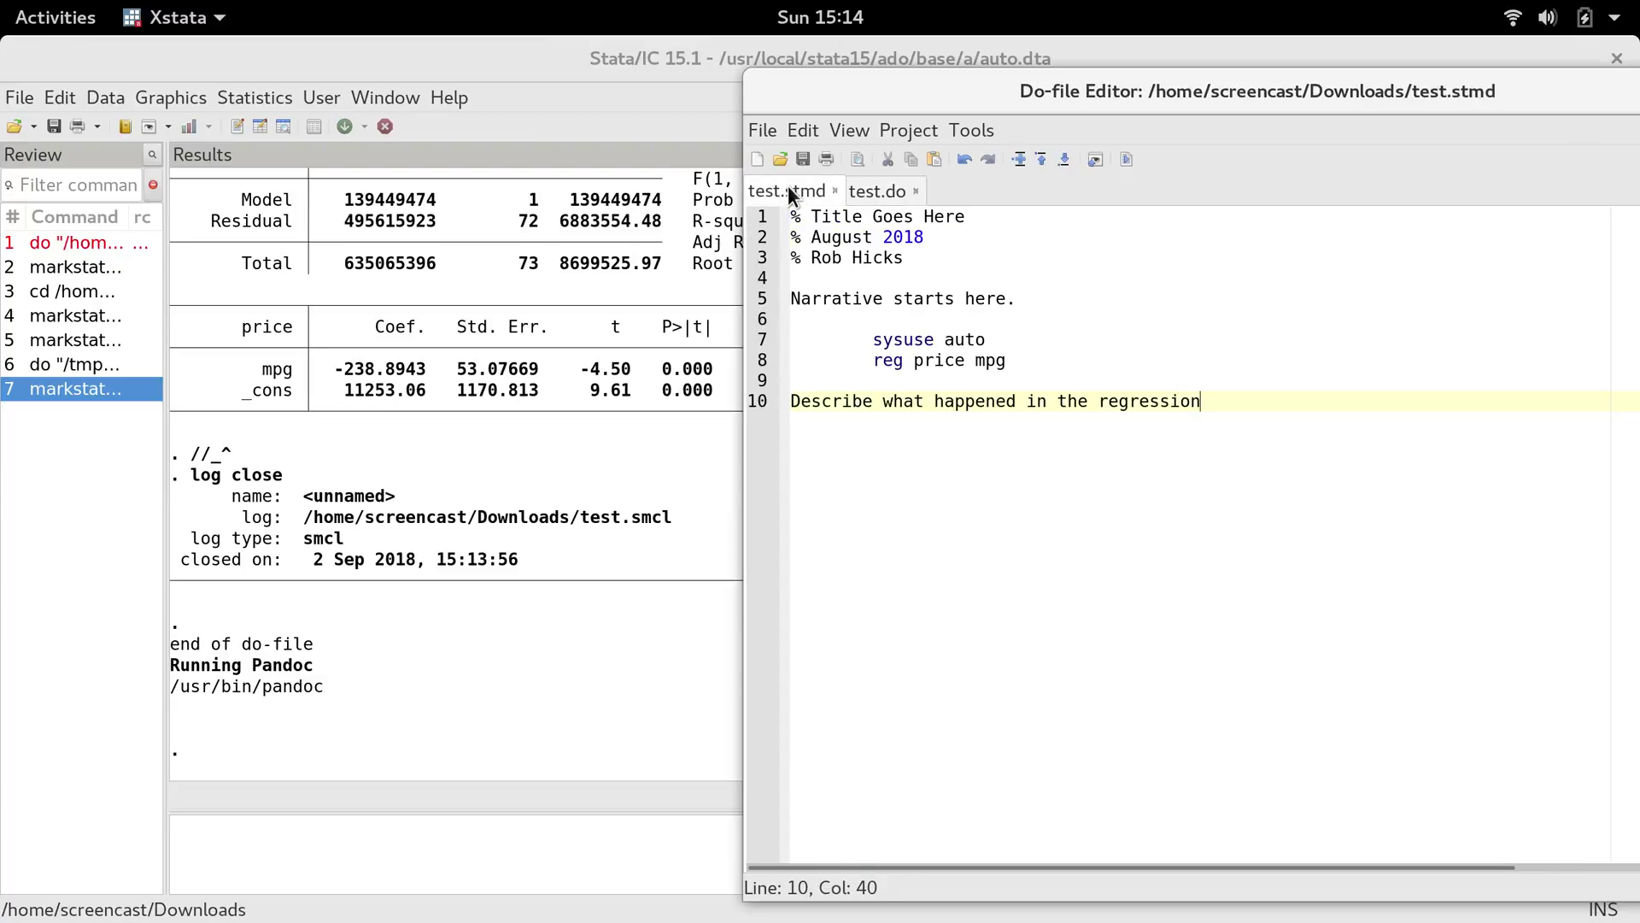